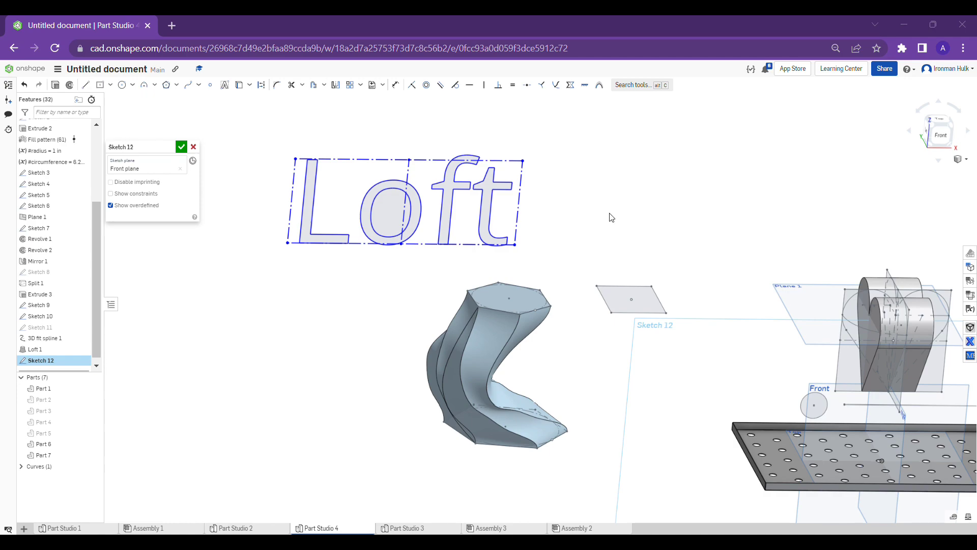
Pick the letter O's inner outline and inspect the twisted hexagon loft from the side
left_click(389, 201)
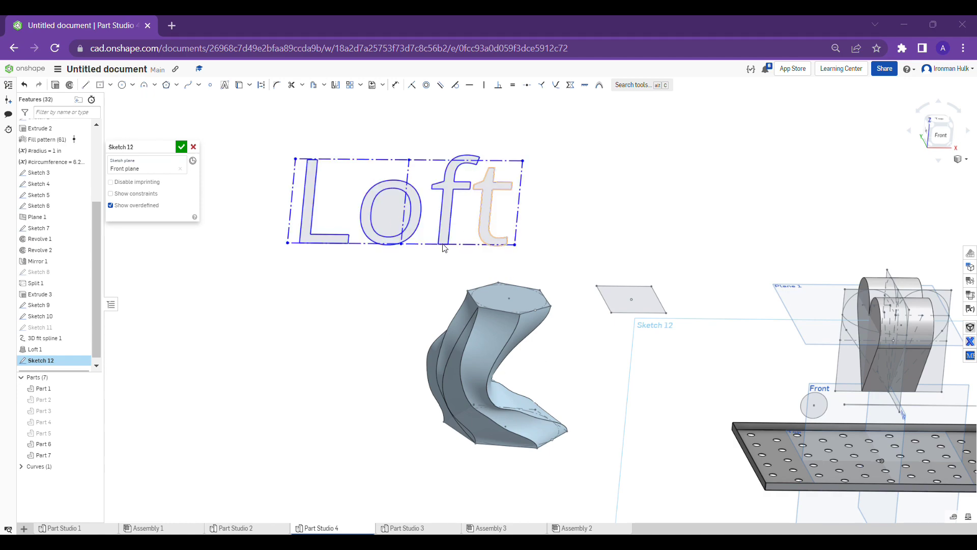
scroll(569, 234, "down", 2)
scroll(565, 233, "up", 3)
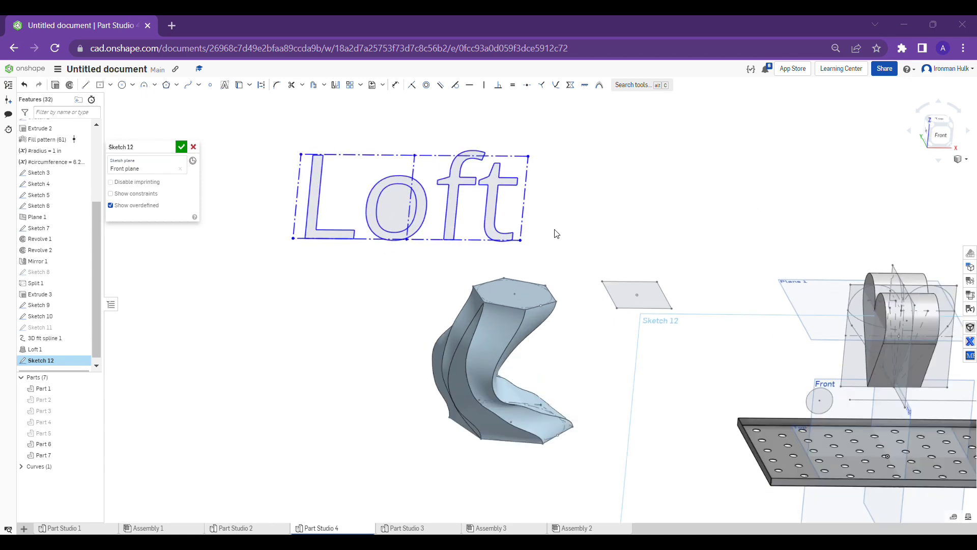
scroll(376, 277, "down", 1)
middle_click_drag(417, 312, 517, 283)
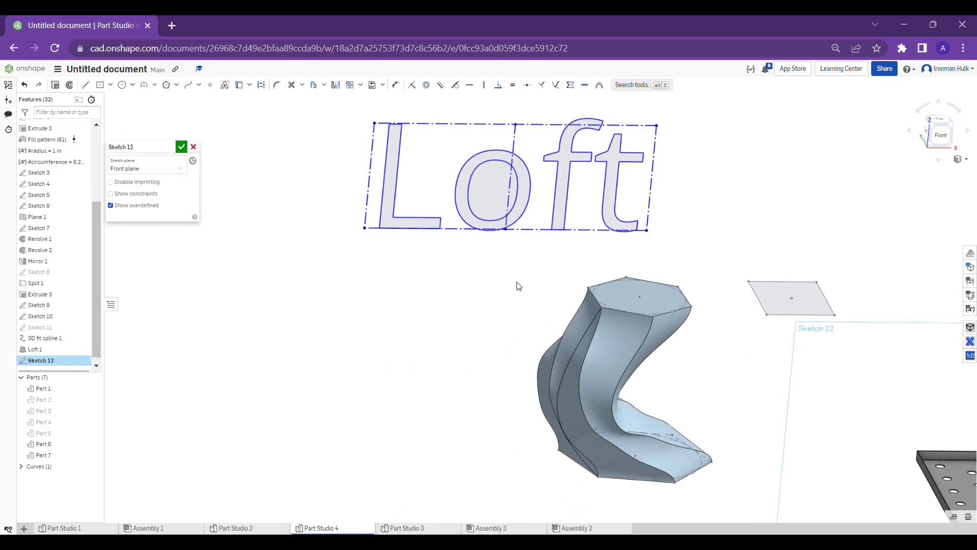
scroll(626, 375, "up", 3)
middle_click_drag(652, 355, 598, 292)
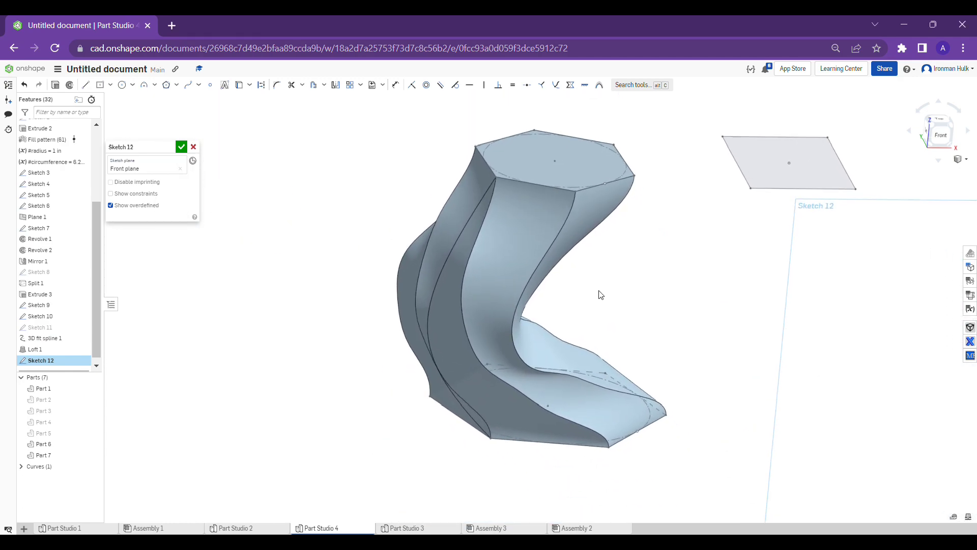
mouse_move(598, 292)
right_mouse_down()
mouse_move(589, 273)
mouse_move(549, 261)
mouse_move(538, 282)
mouse_move(554, 323)
mouse_move(521, 286)
mouse_move(603, 256)
mouse_move(655, 277)
mouse_move(700, 273)
mouse_move(733, 266)
mouse_move(765, 237)
mouse_move(674, 261)
mouse_move(575, 262)
mouse_move(525, 286)
mouse_move(500, 310)
mouse_move(502, 323)
mouse_move(470, 312)
mouse_move(489, 277)
mouse_move(467, 264)
mouse_move(482, 309)
right_mouse_up()
Turn the Loft text to face front, then cancel Sketch 12
scroll(484, 313, "down", 5)
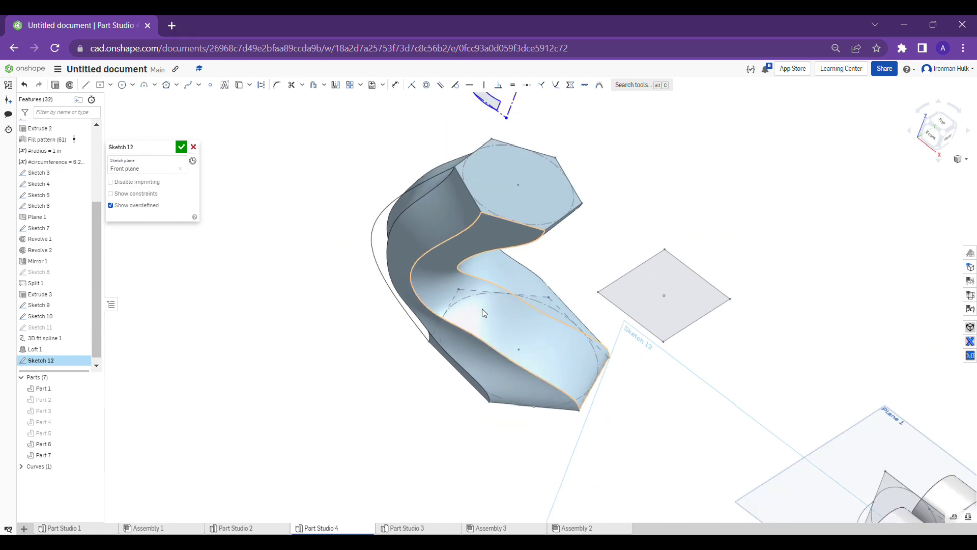
middle_click_drag(640, 211, 588, 264)
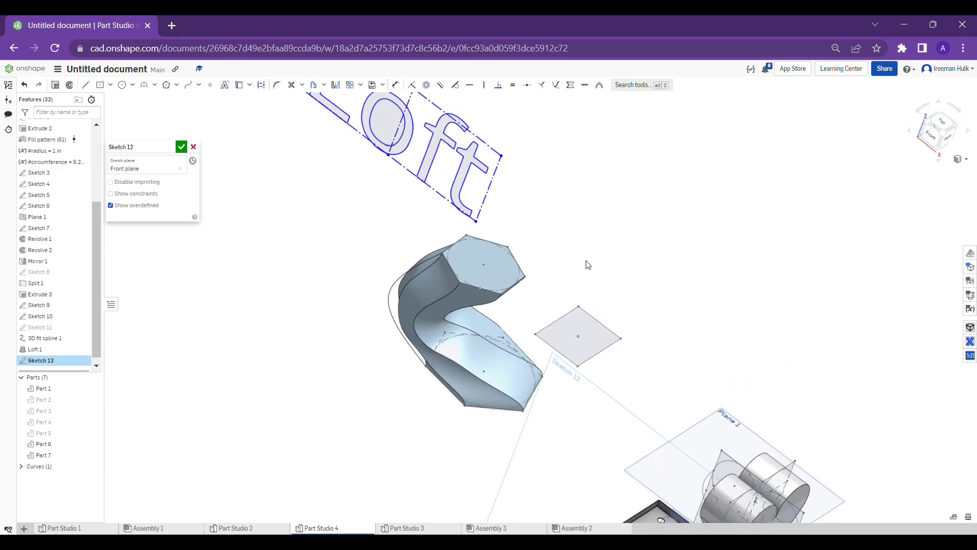
mouse_move(588, 265)
right_mouse_down()
mouse_move(493, 238)
mouse_move(478, 224)
right_mouse_up()
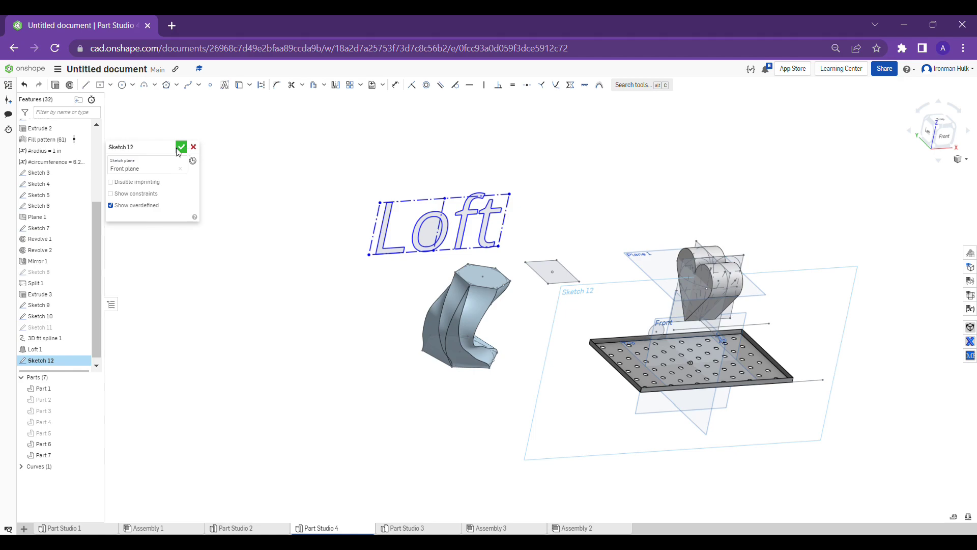
left_click(194, 147)
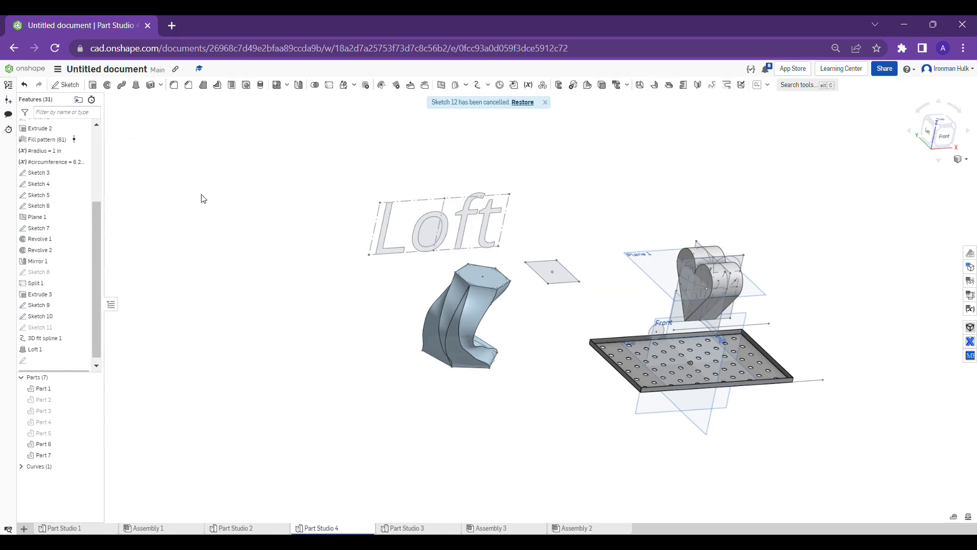
Add a new Part Studio 5 from the bottom-left + menu
left_click(23, 528)
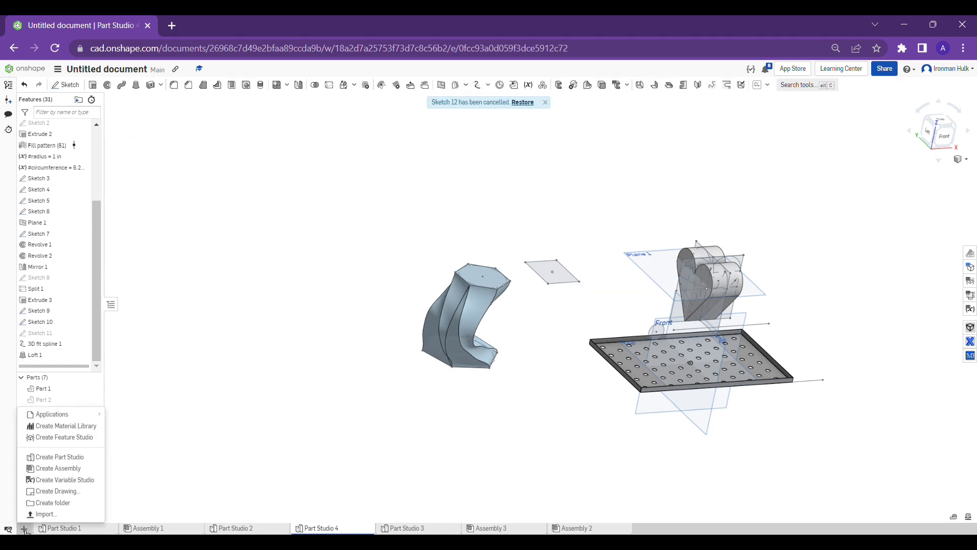
left_click(80, 459)
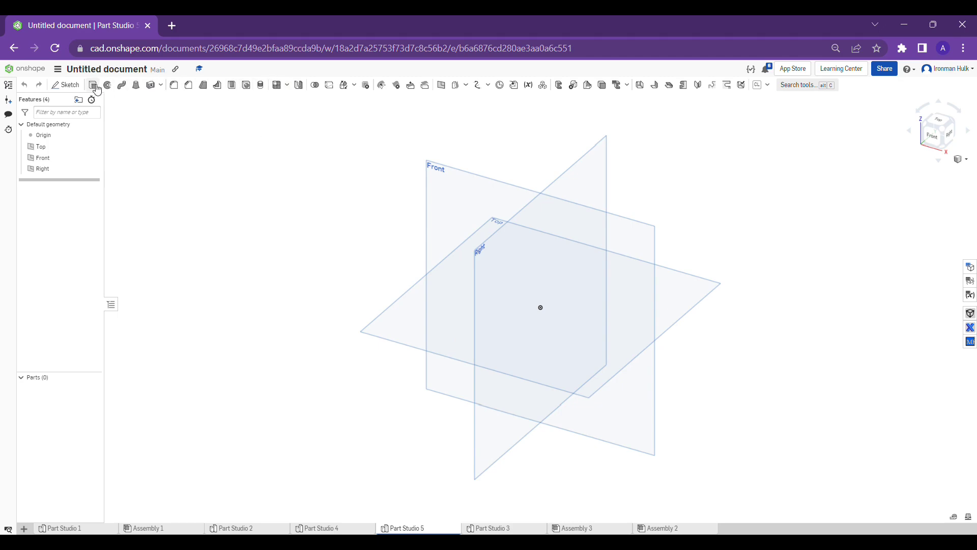
Start Loft 1, try the Surface option, then set it back to Solid
left_click(139, 87)
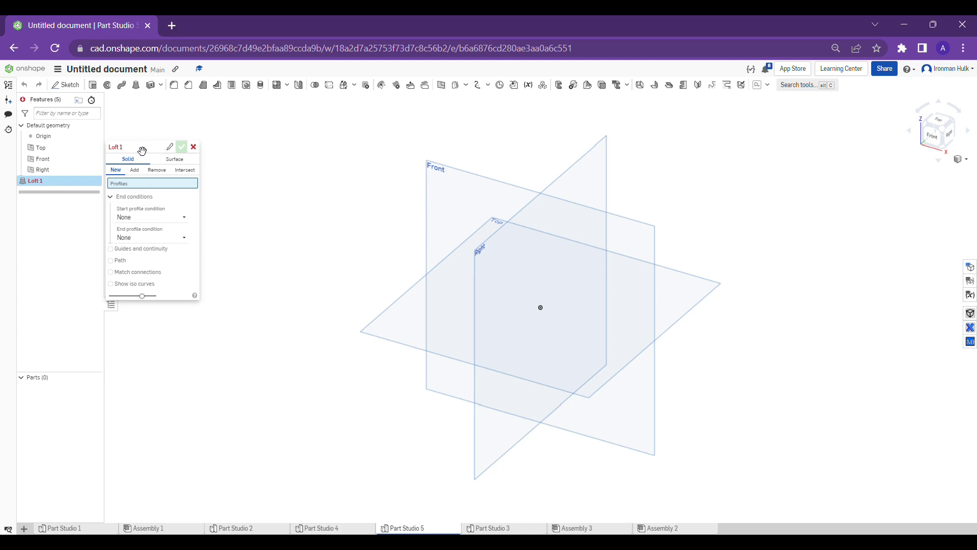
left_click_drag(143, 153, 193, 138)
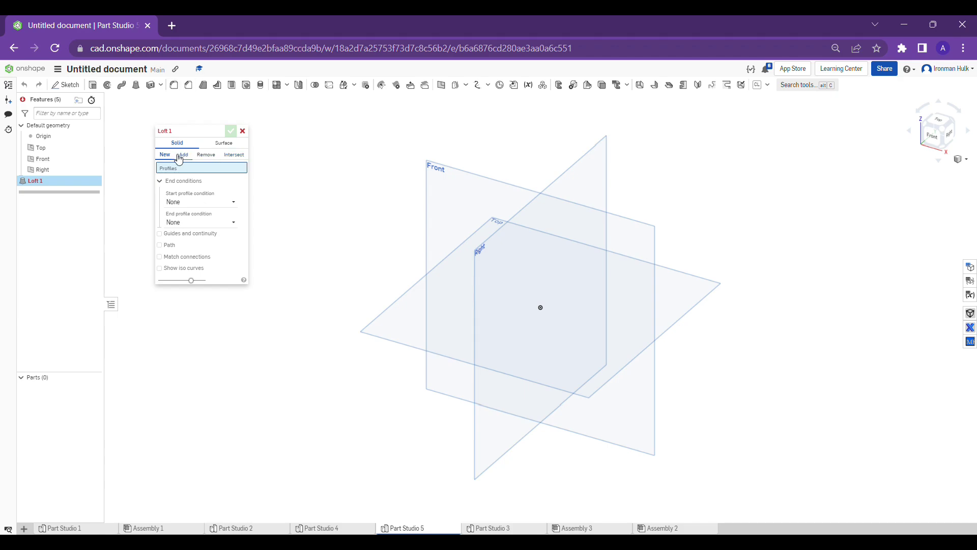
left_click(228, 144)
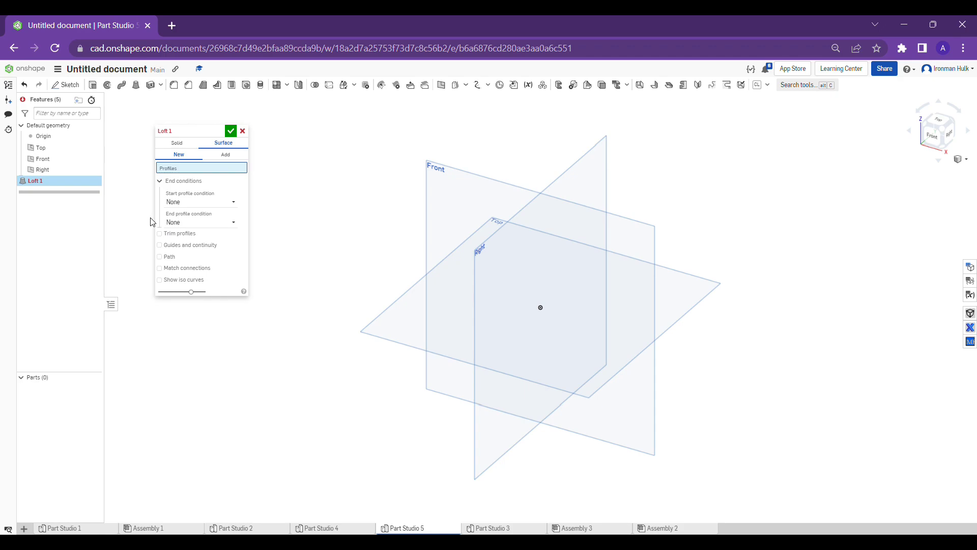
left_click(178, 146)
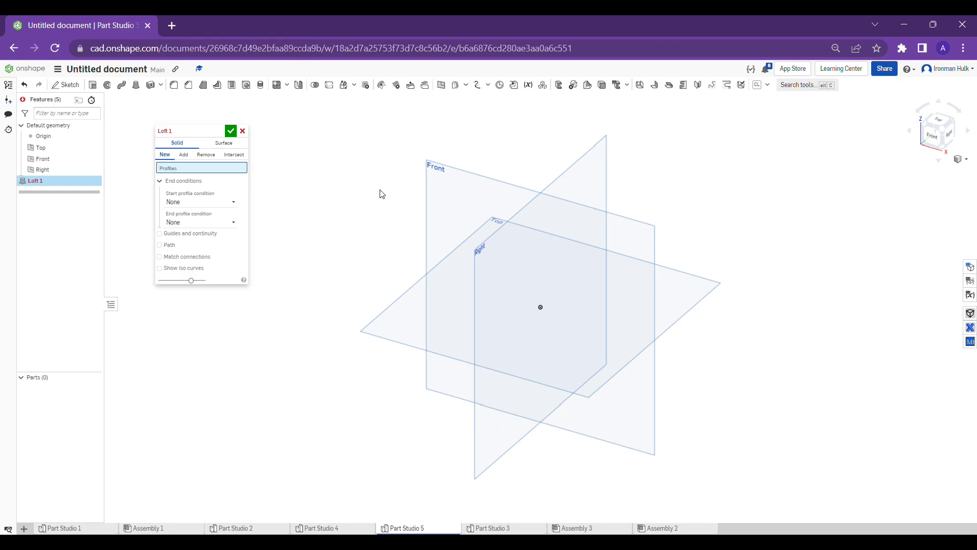
Cancel the empty Loft 1 and start a sketch on the Top plane
left_click(244, 130)
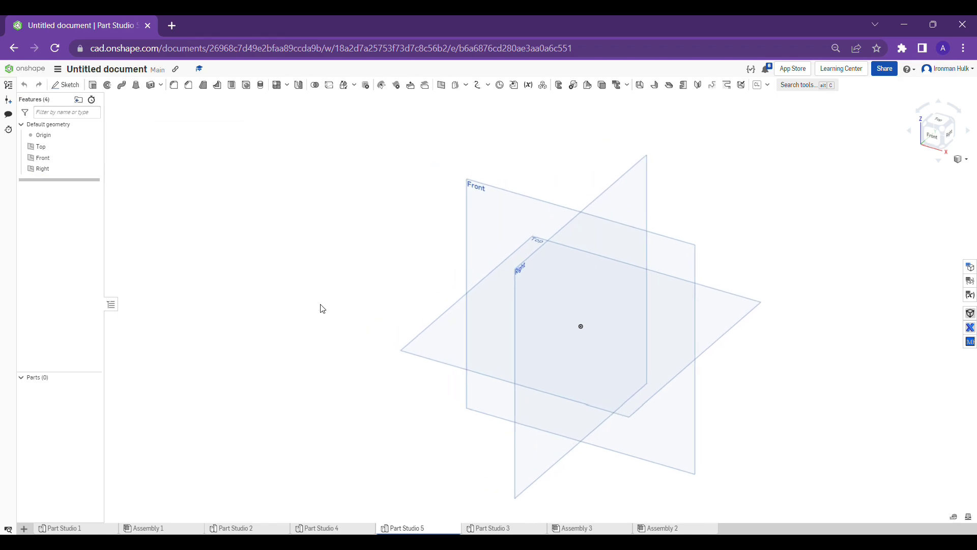
left_click(453, 344)
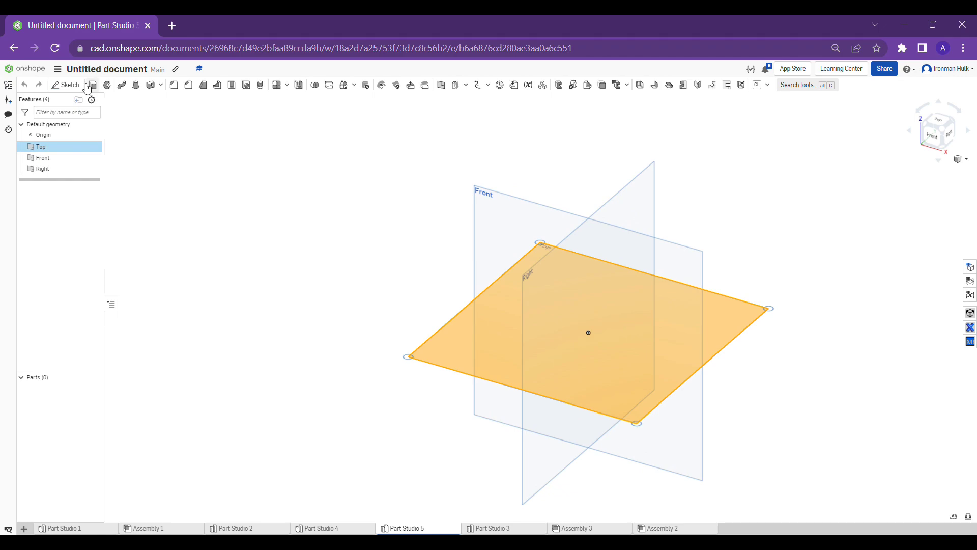
left_click(65, 84)
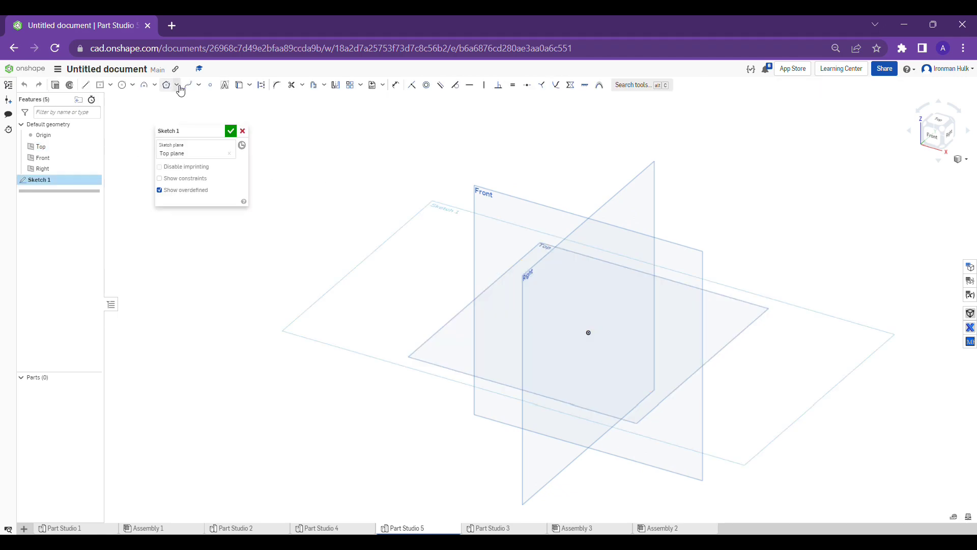
Draw a six-sided inscribed hexagon centred at the origin and finish Sketch 1
left_click(168, 86)
left_click(169, 86)
left_click(589, 335)
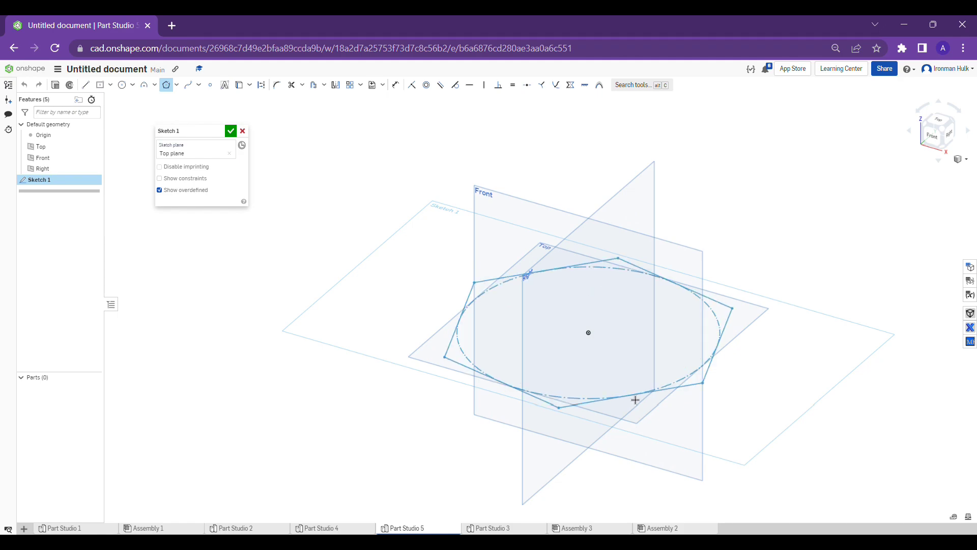
left_click(625, 373)
key("3")
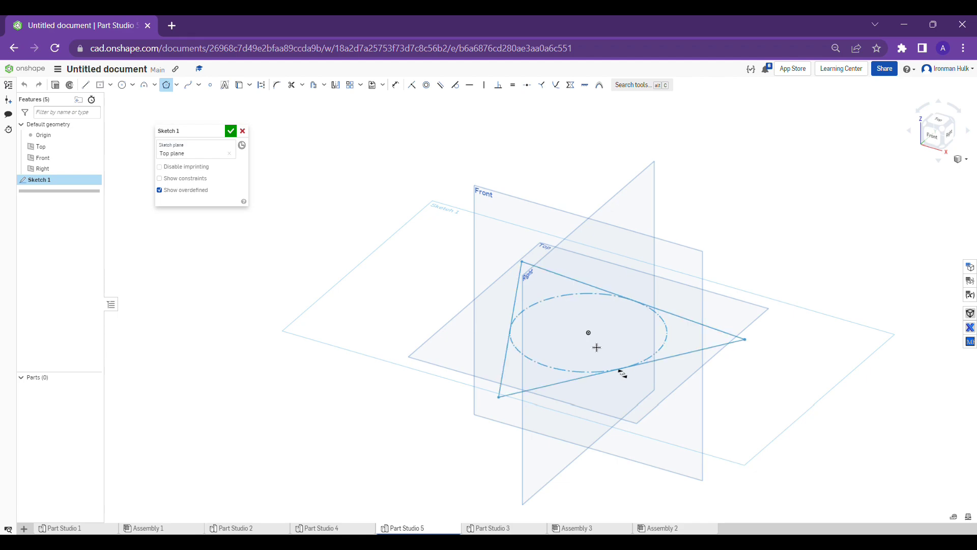
key("4")
key("6")
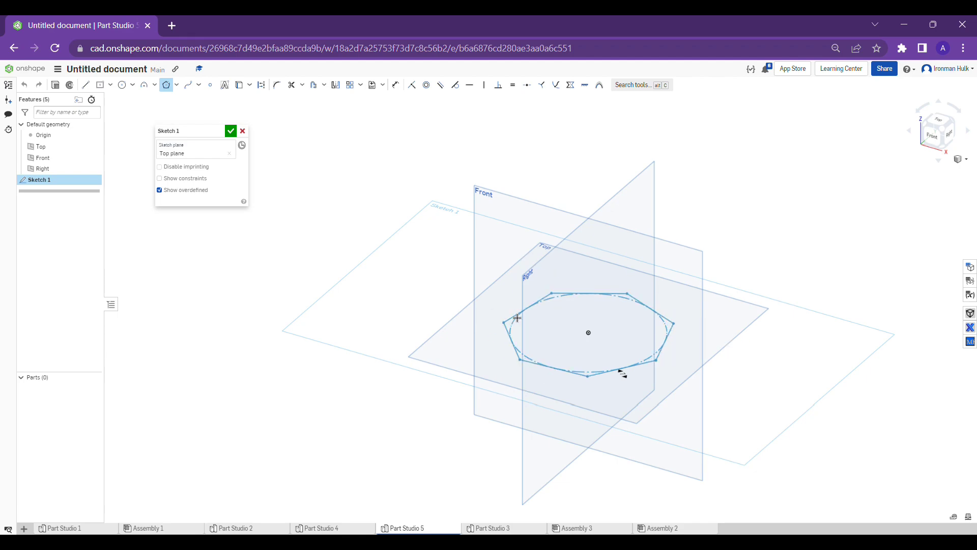
left_click(518, 319)
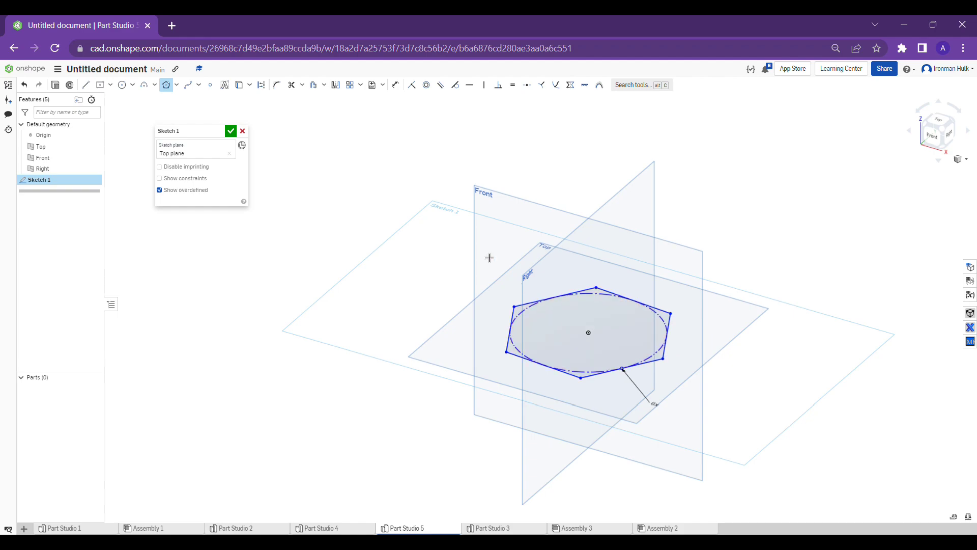
middle_click_drag(473, 211, 444, 211)
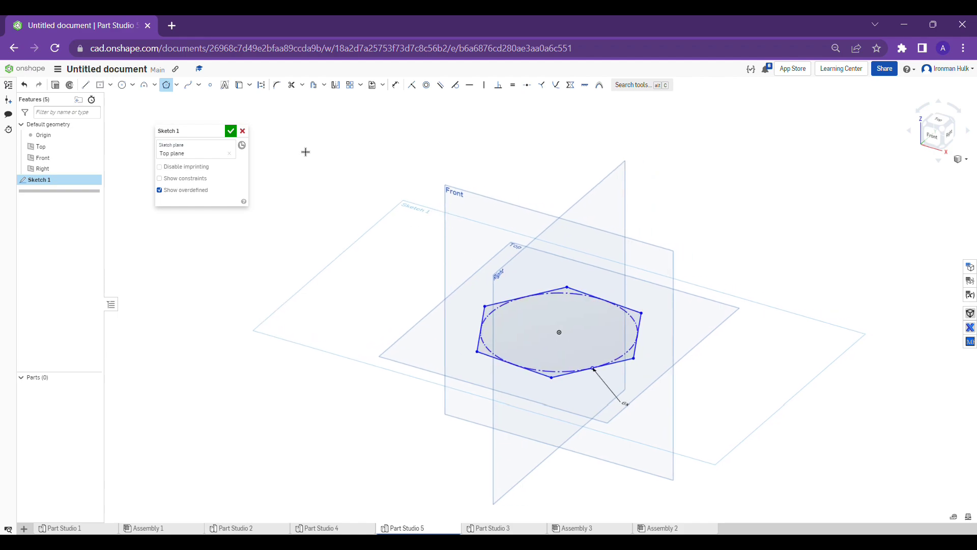
left_click(230, 131)
Edit Sketch 1 to add a second hexagon left of the origin
scroll(340, 352, "down", 3)
right_click_drag(467, 328, 457, 301)
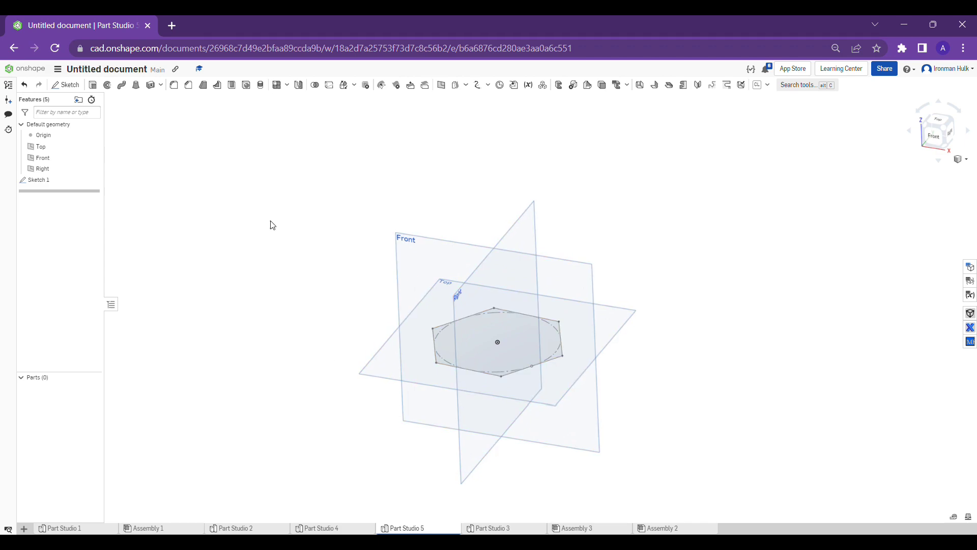
middle_click_drag(273, 222, 343, 223)
right_click(541, 319)
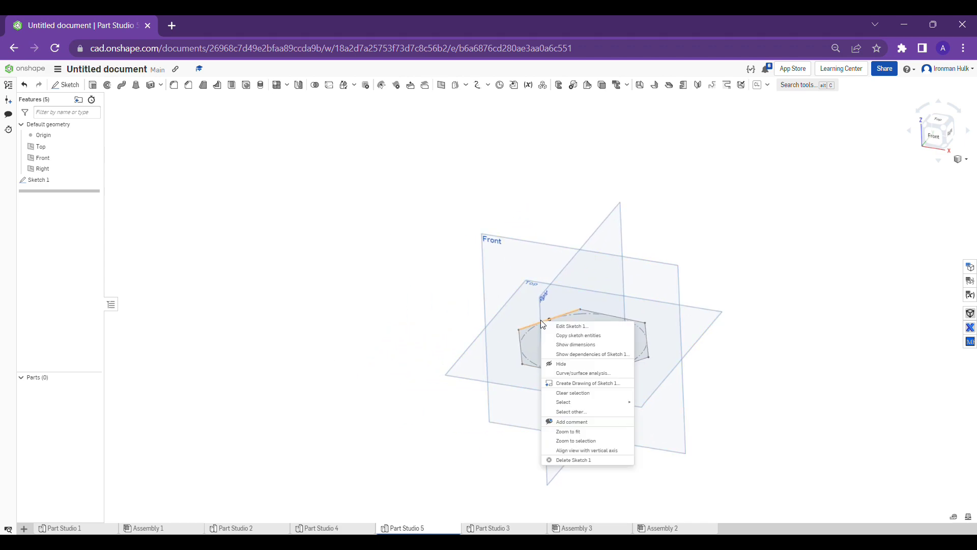
left_click(563, 327)
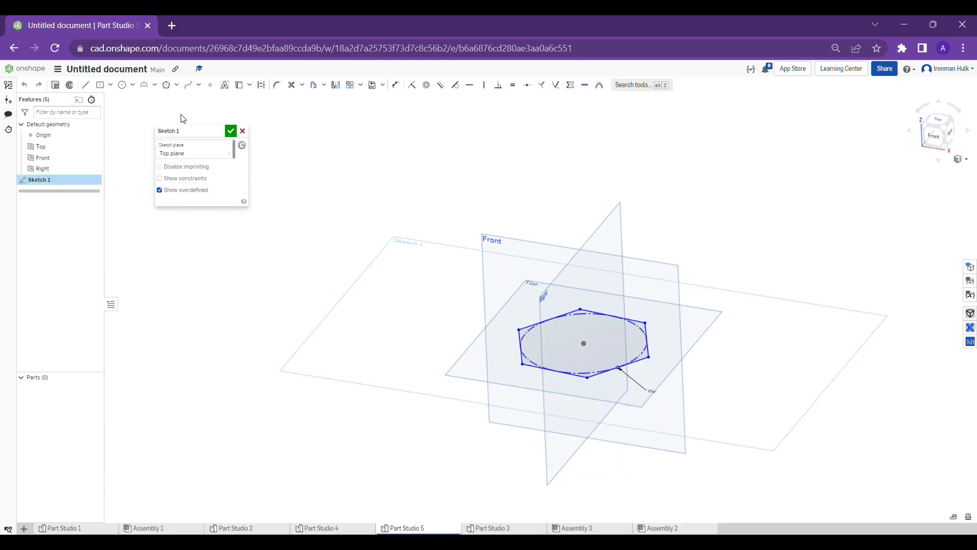
left_click(166, 84)
left_click(401, 313)
left_click(427, 348)
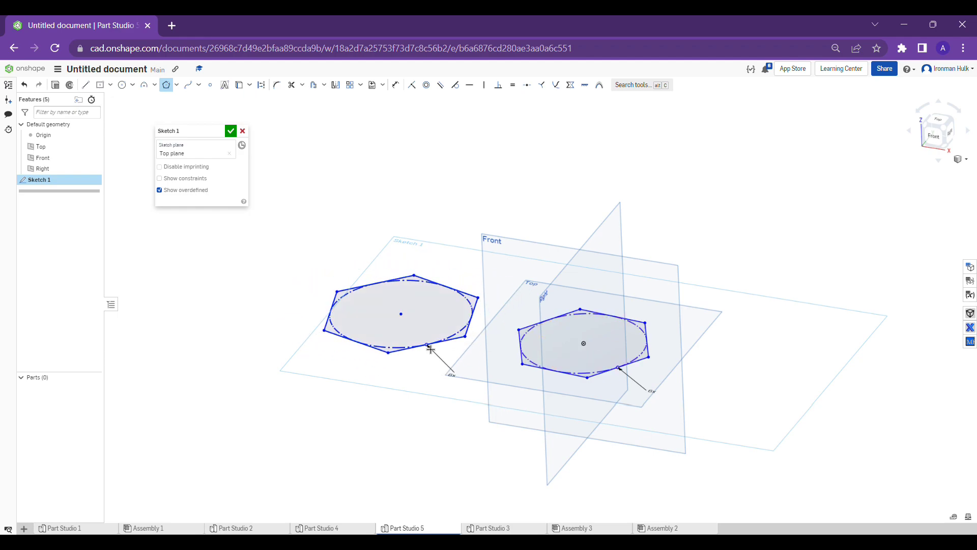
Accept Sketch 1 and loft between the left and right hexagon faces as profiles
left_click(231, 132)
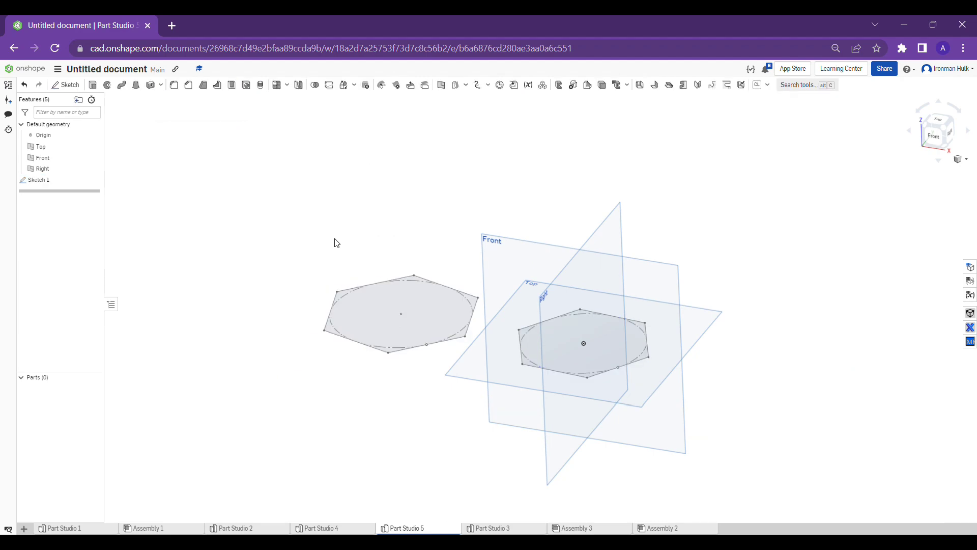
left_click(139, 85)
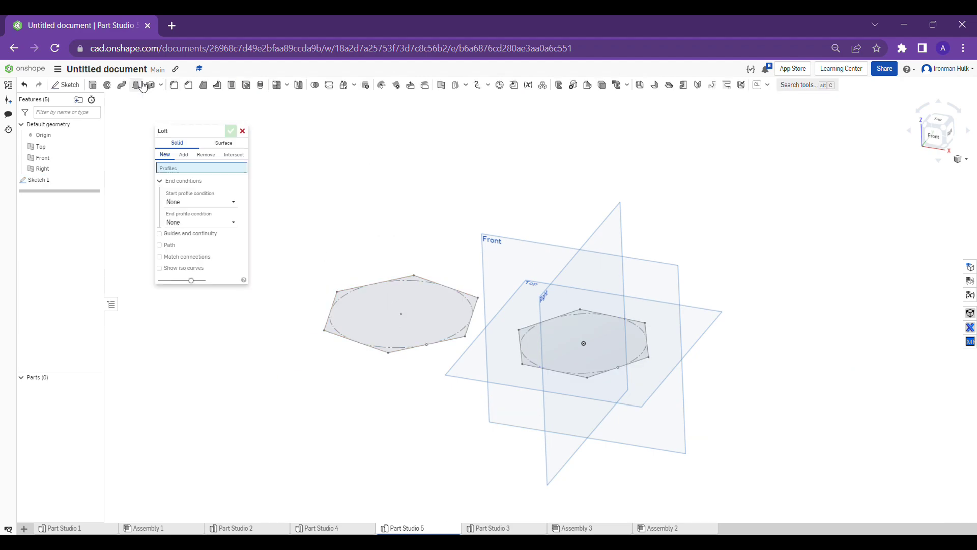
left_click(403, 294)
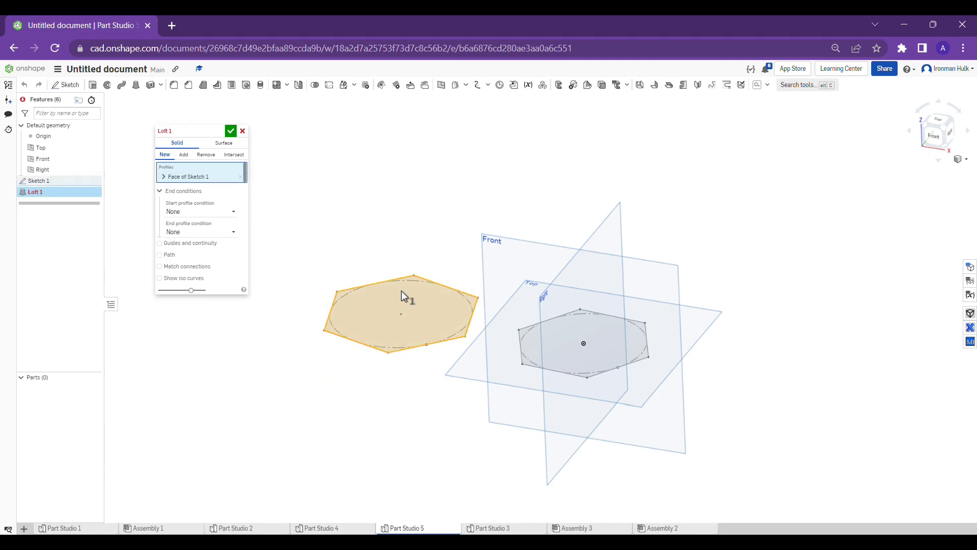
left_click(596, 345)
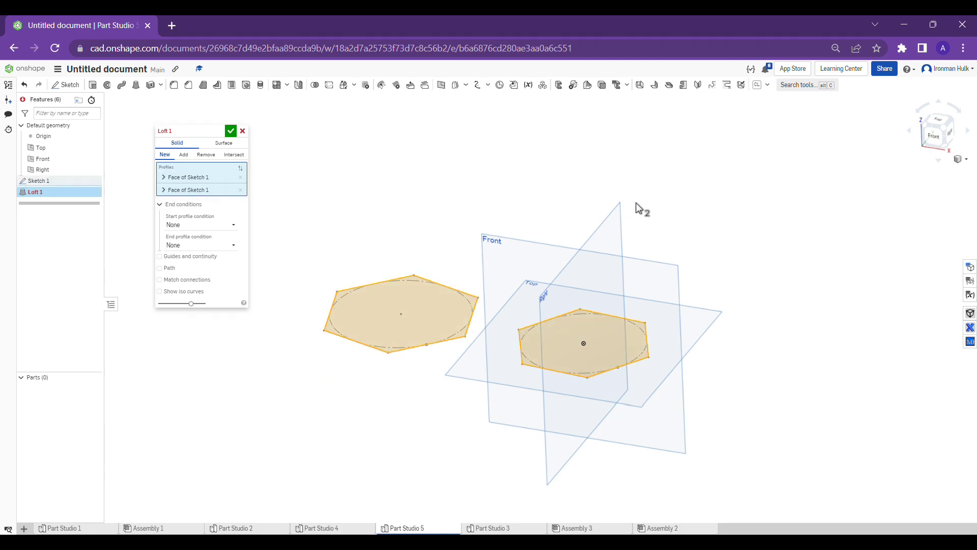
middle_click_drag(622, 194, 579, 181)
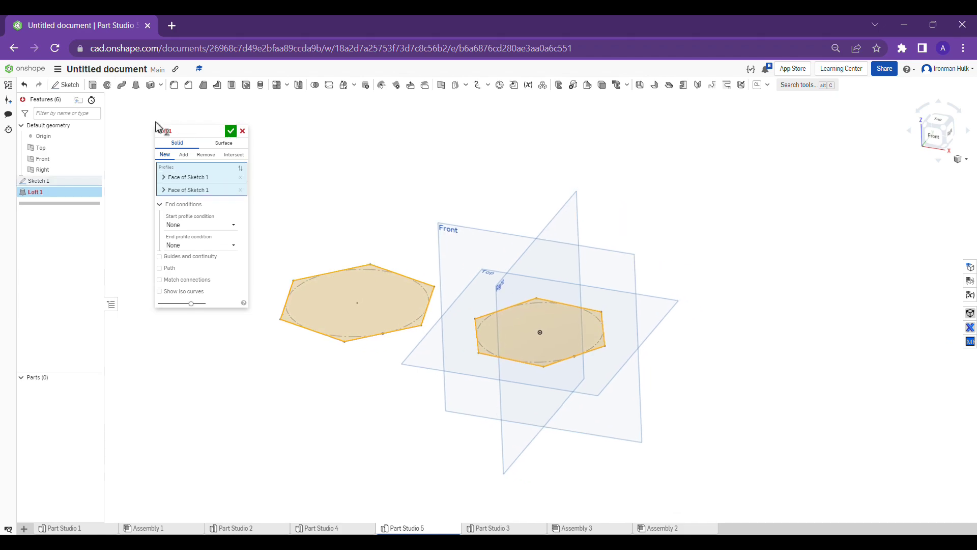
mouse_move(175, 139)
Cancel Loft 1, which failed to determine a loft direction
left_click(243, 132)
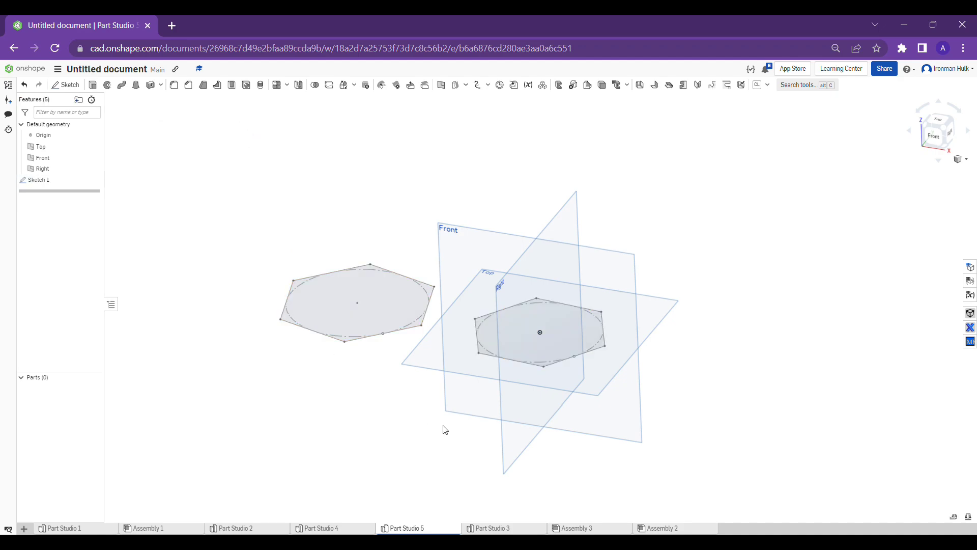
middle_click_drag(422, 362, 426, 383)
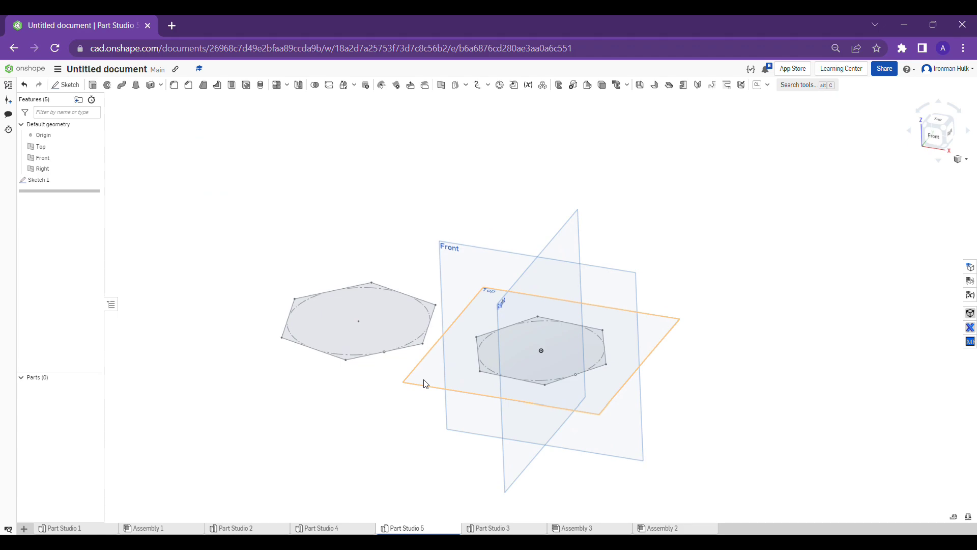
scroll(426, 384, "down", 2)
scroll(426, 384, "up", 2)
Create Plane 1 as an offset plane about 5.65 in above the Top plane
left_click(447, 91)
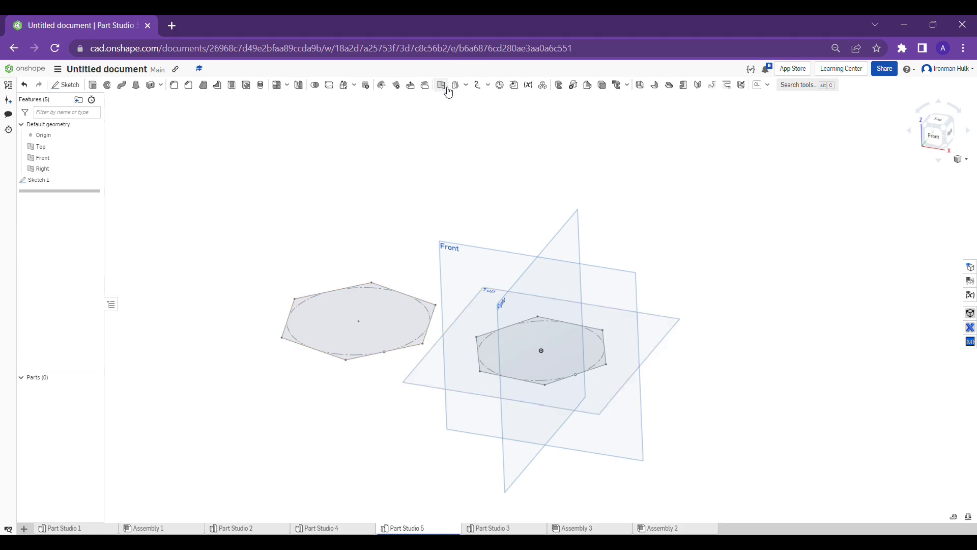
left_click(418, 388)
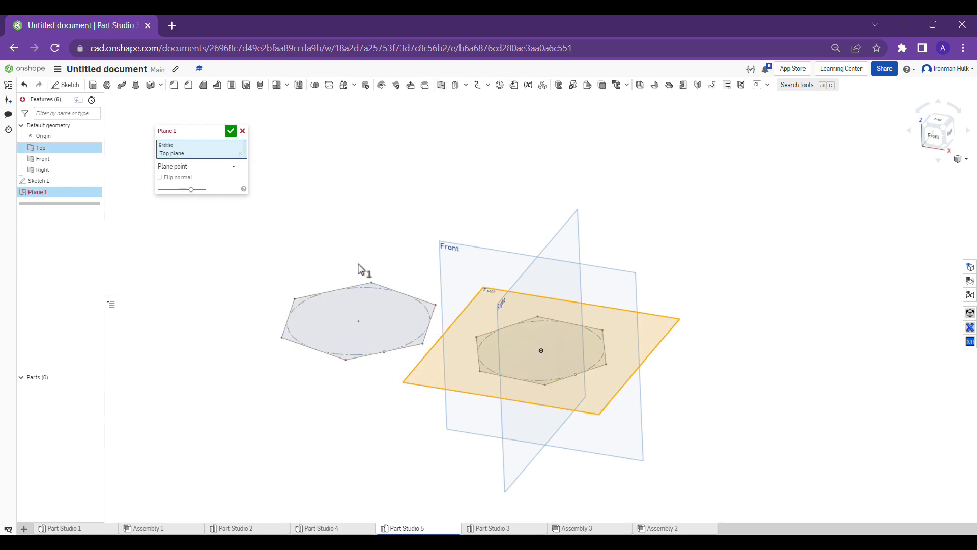
left_click(208, 167)
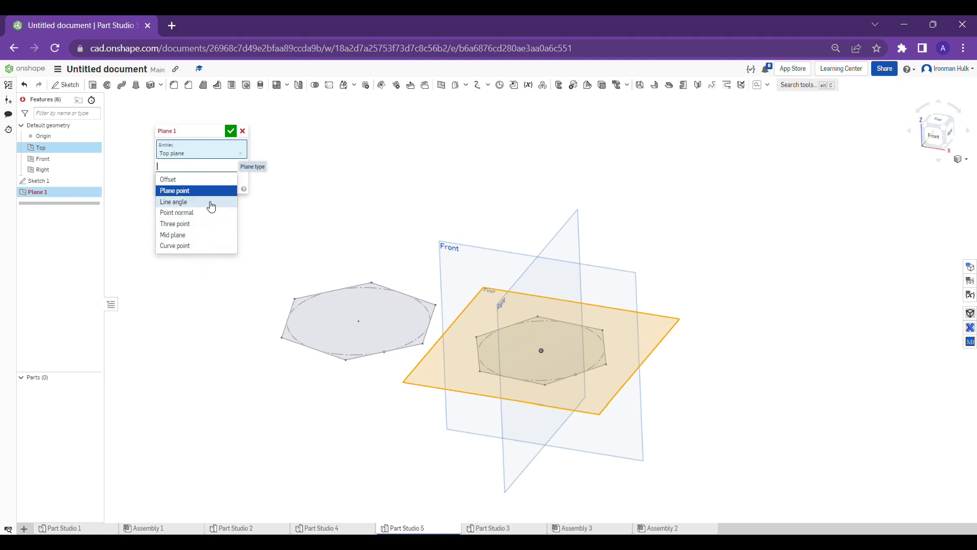
left_click(223, 182)
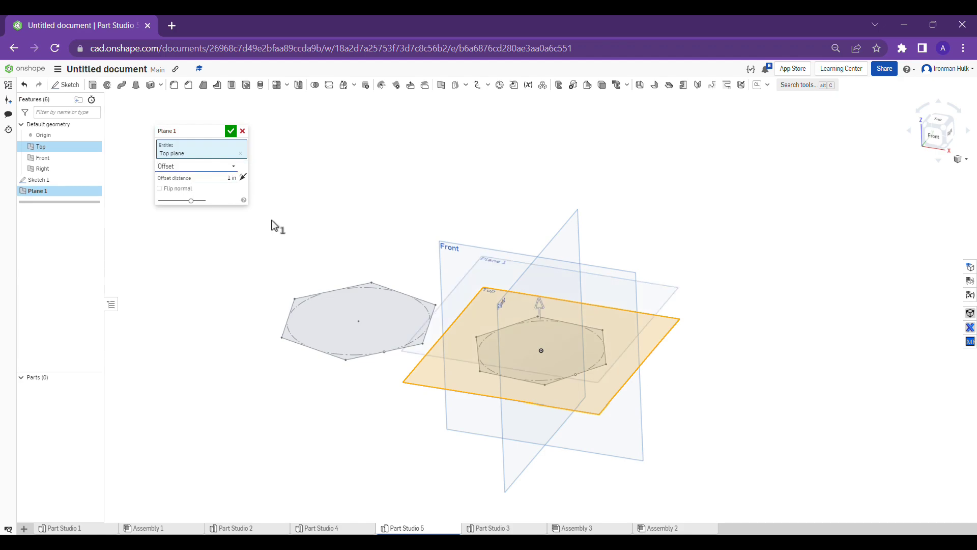
middle_click_drag(432, 170, 420, 209)
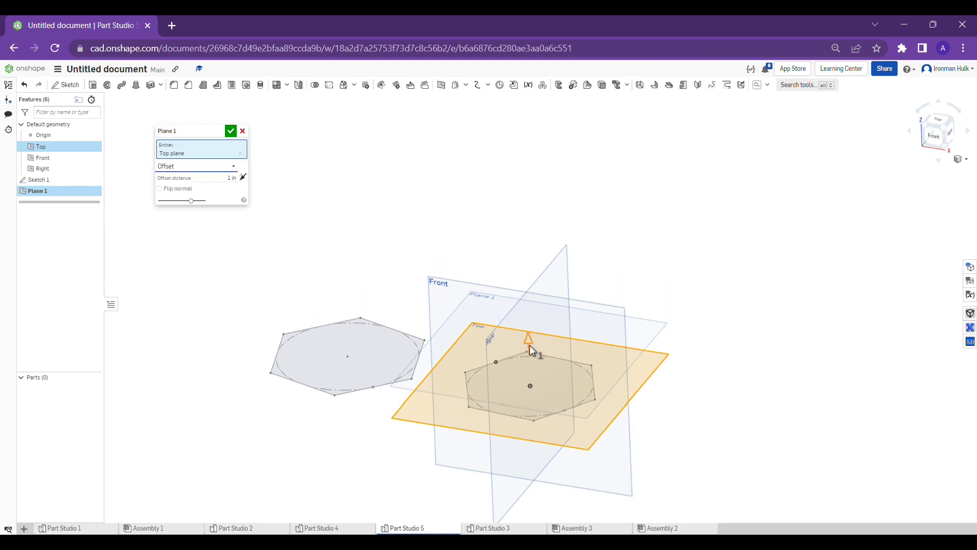
left_click_drag(529, 342, 524, 204)
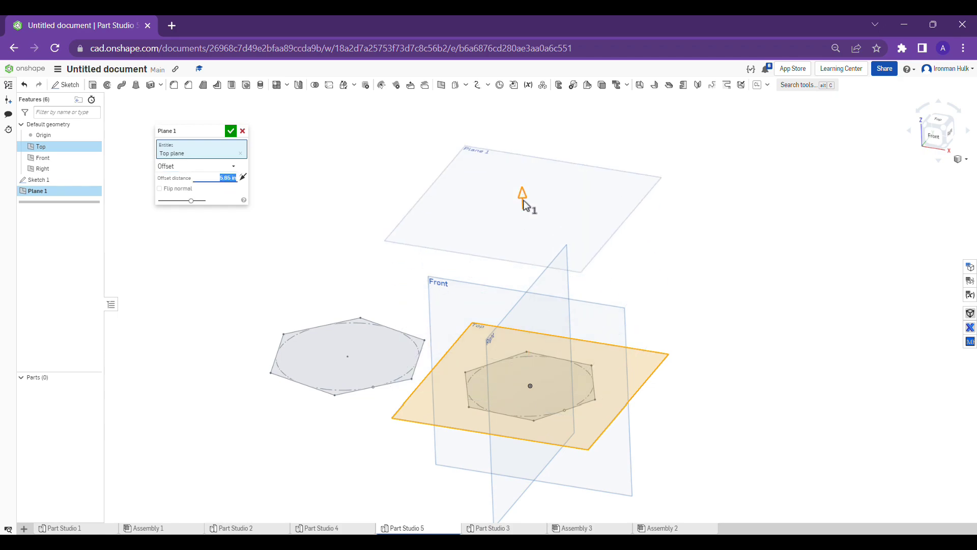
left_click(231, 131)
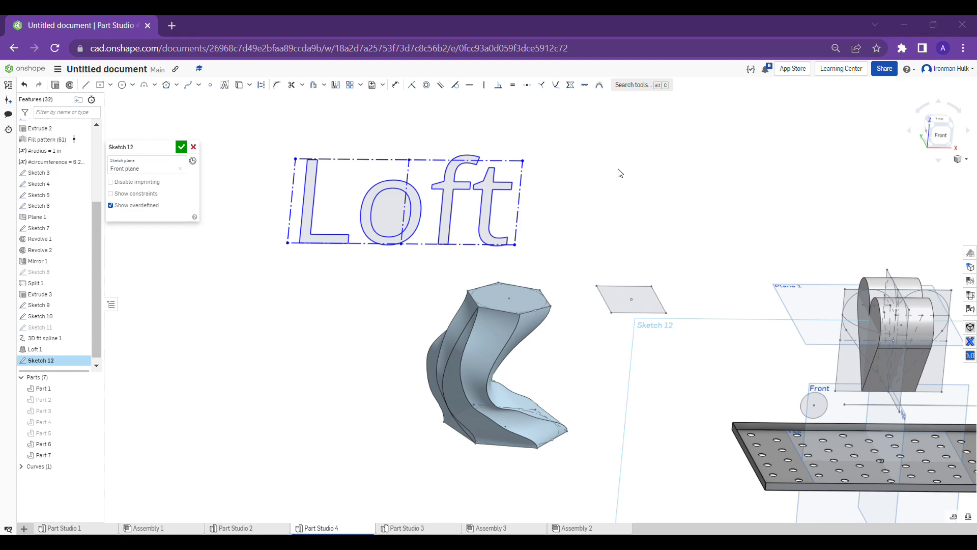
Select then clear the Loft text entities and view the lofted part obliquely
key("ctrl+a")
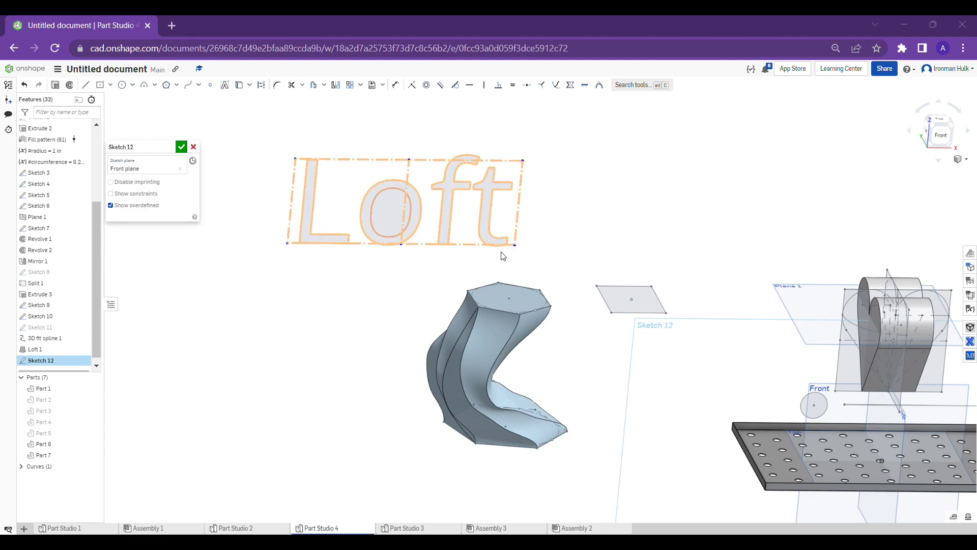
left_click(503, 256)
scroll(567, 227, "down", 2)
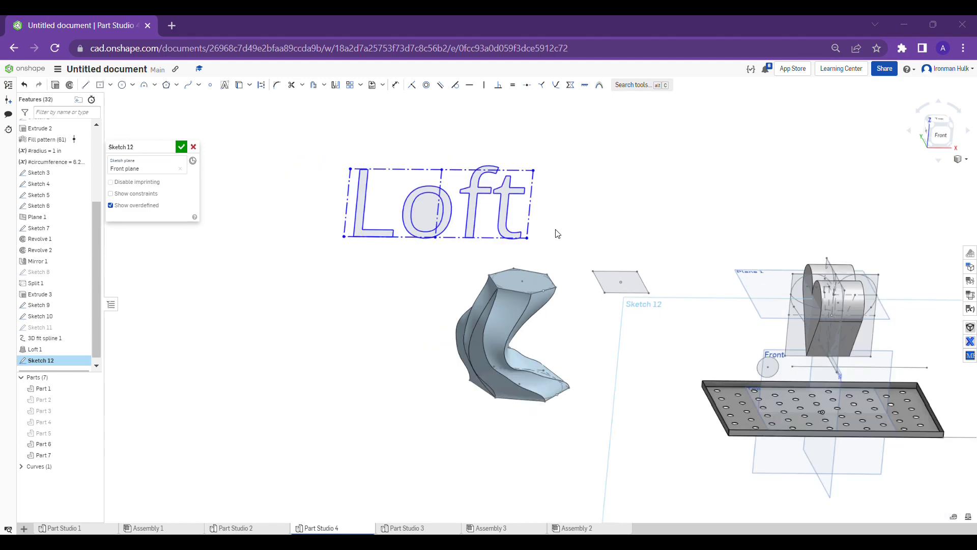
scroll(558, 234, "up", 3)
scroll(343, 303, "down", 1)
middle_click_drag(343, 303, 519, 286)
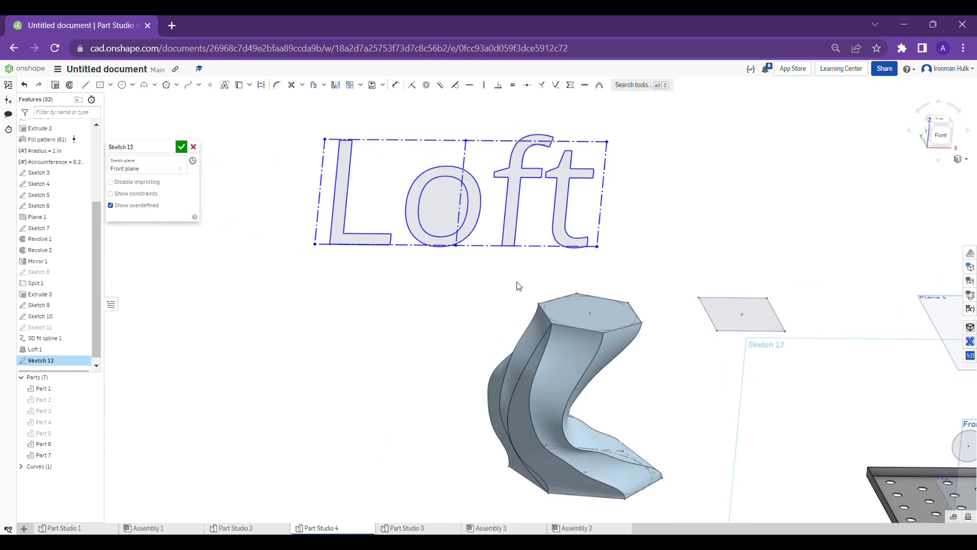
scroll(519, 285, "up", 1)
scroll(643, 377, "down", 1)
scroll(644, 369, "up", 2)
middle_click_drag(643, 366, 599, 295)
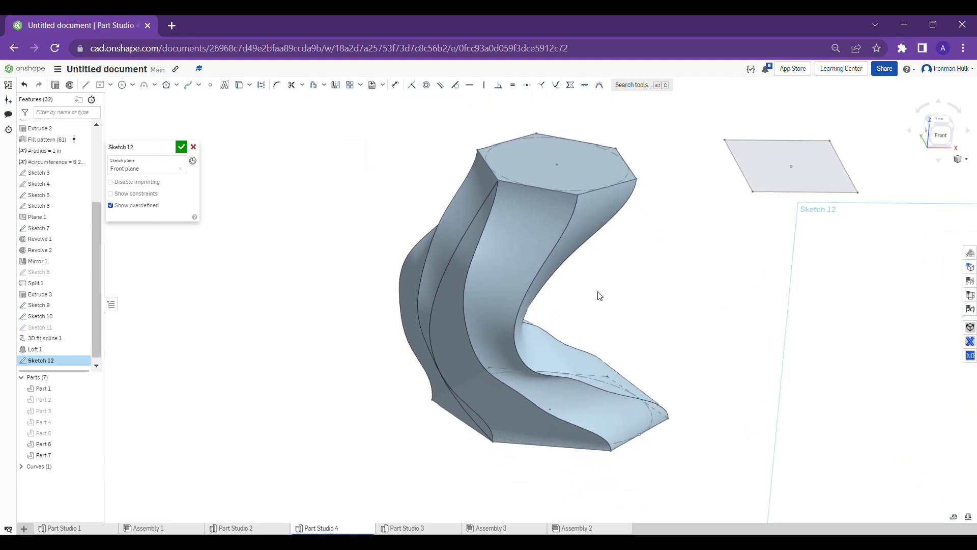
right_click_drag(599, 296, 484, 313)
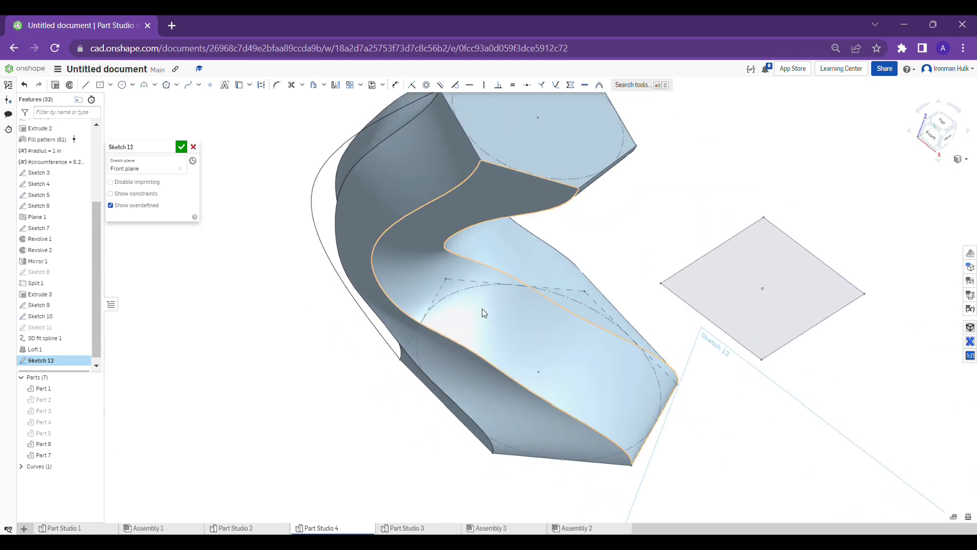
Return to a front view of the loft and cancel Sketch 12
scroll(484, 313, "down", 3)
scroll(590, 263, "down", 1)
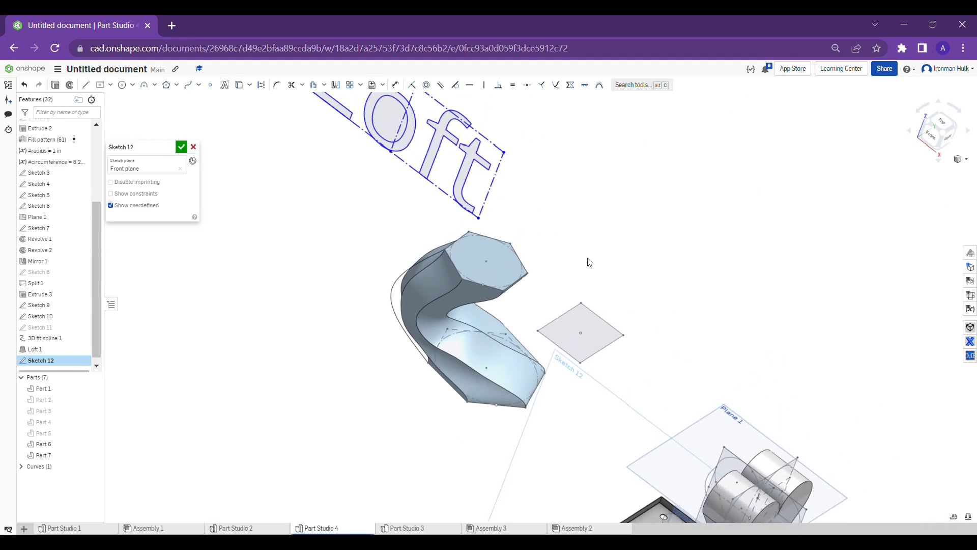
right_click_drag(457, 227, 515, 242)
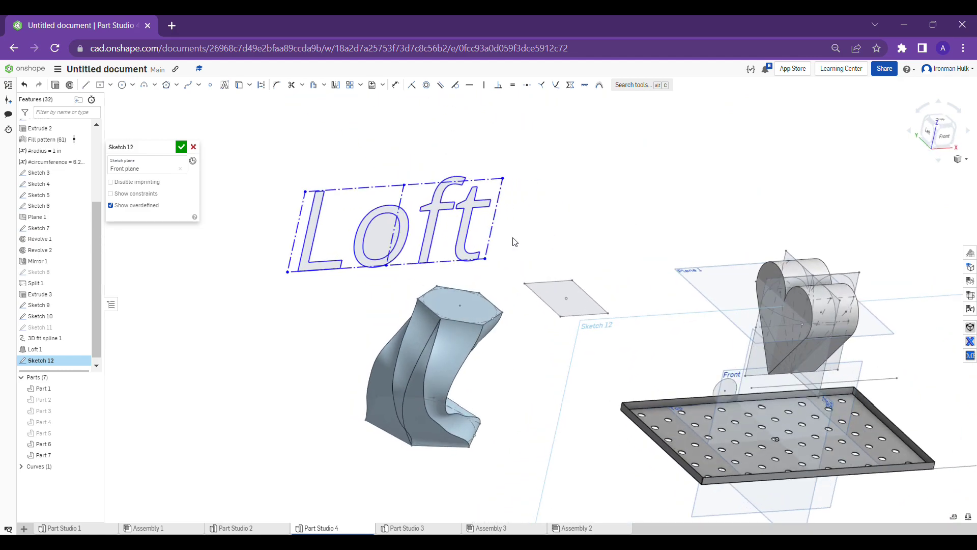
scroll(506, 250, "down", 3)
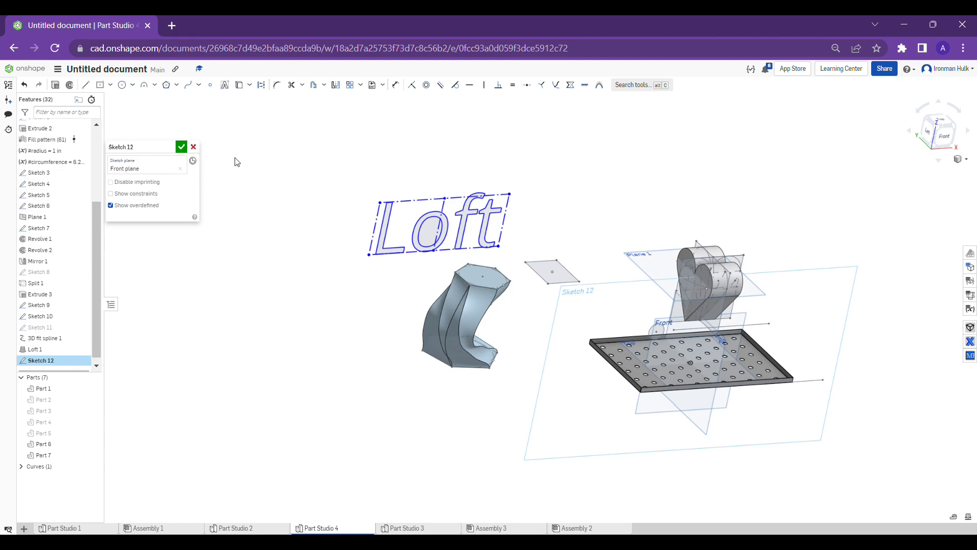
left_click(194, 147)
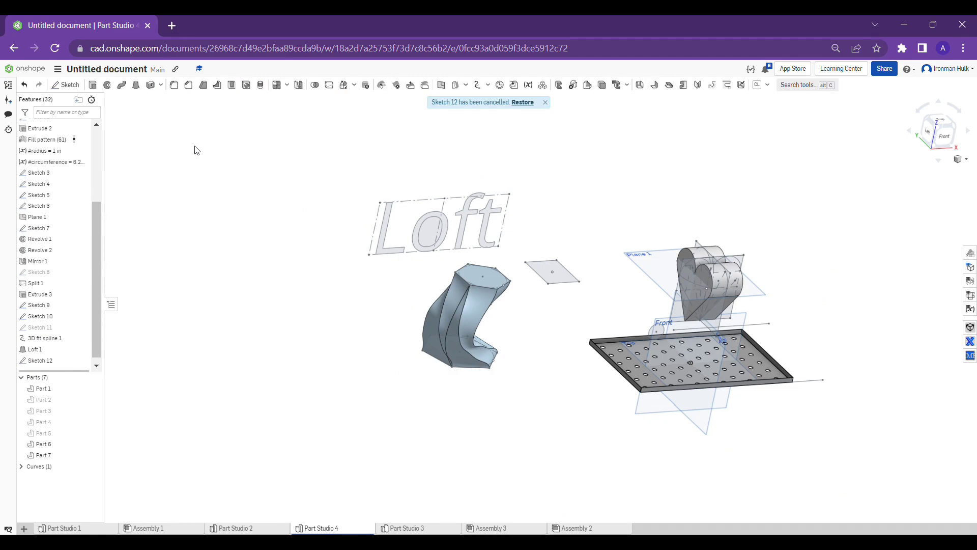
Add Part Studio 5 from the + button in the bottom tab bar
left_click(24, 529)
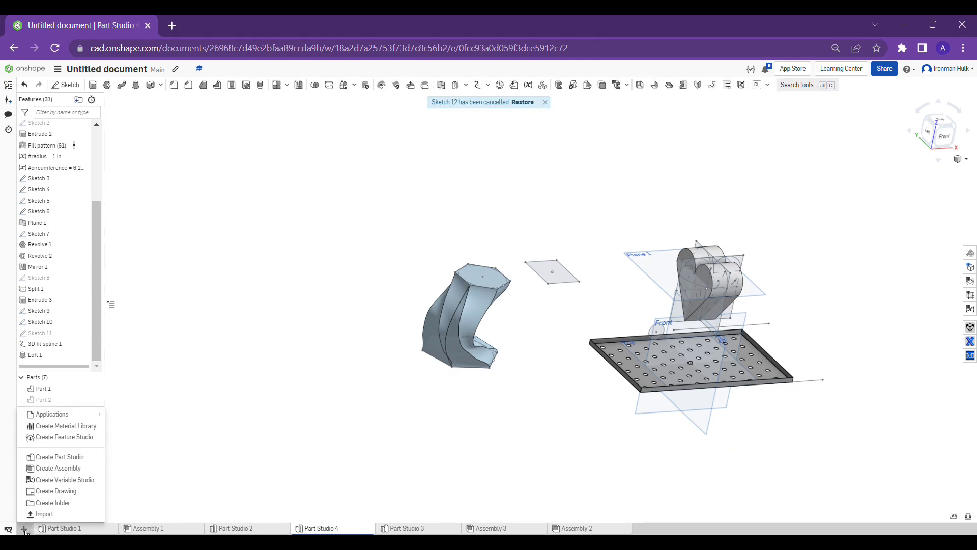
left_click(81, 460)
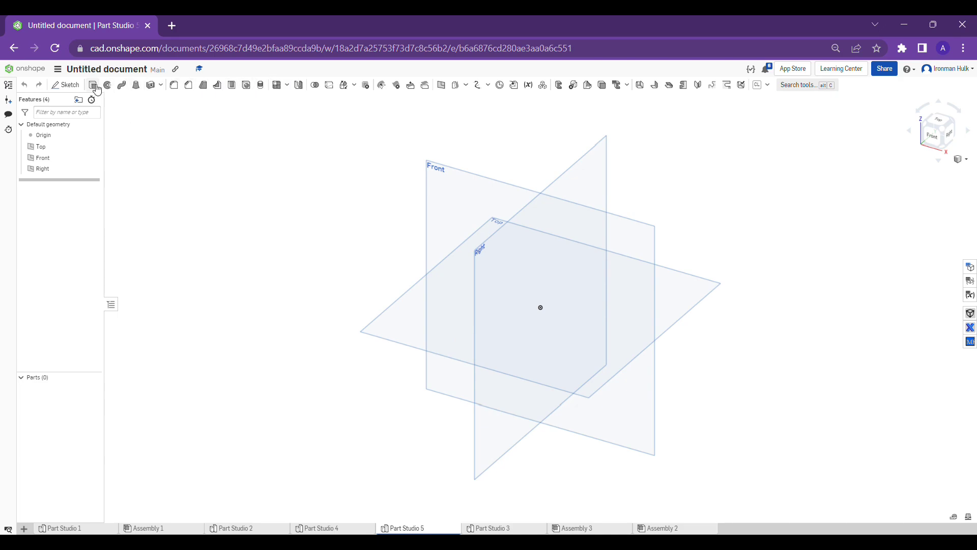
Start a loft, switch between Surface and Solid, then cancel Loft 1
left_click(136, 85)
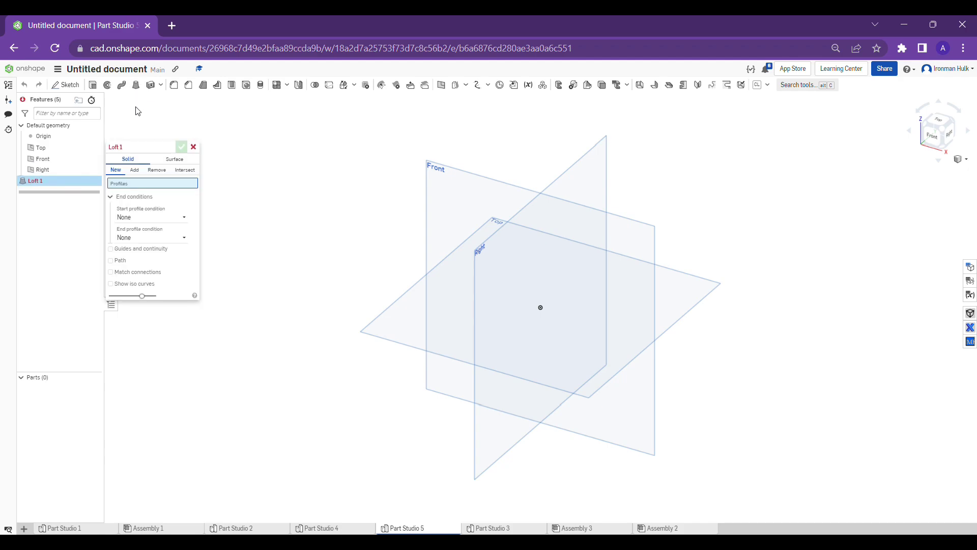
left_click_drag(142, 159, 191, 142)
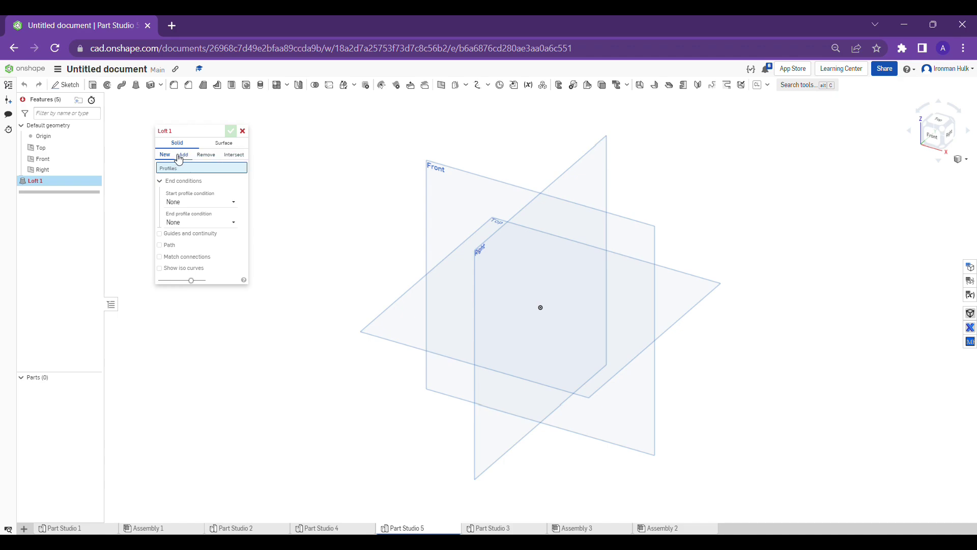
left_click(224, 143)
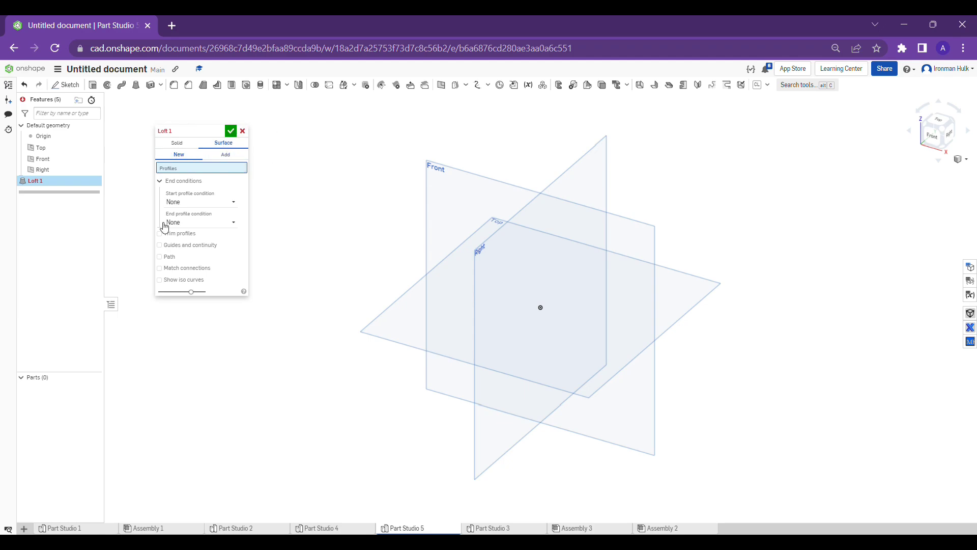
left_click(177, 143)
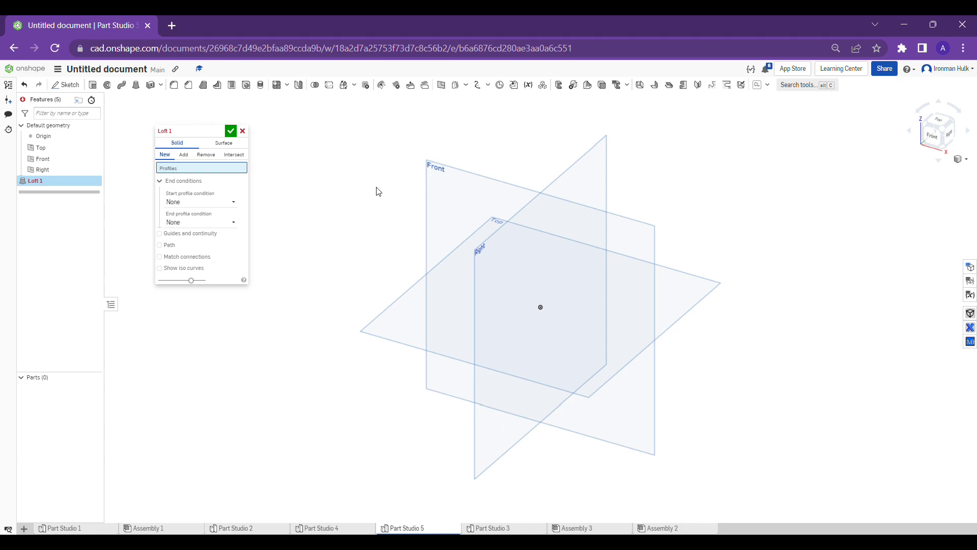
left_click(243, 131)
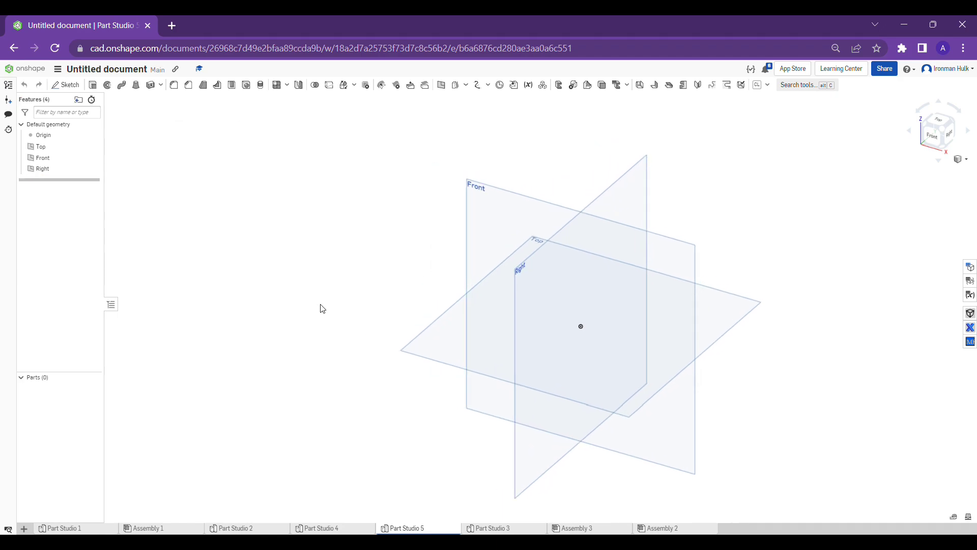
On the Top plane, draw a 6-sided polygon centred at the origin and accept Sketch 1
left_click(453, 344)
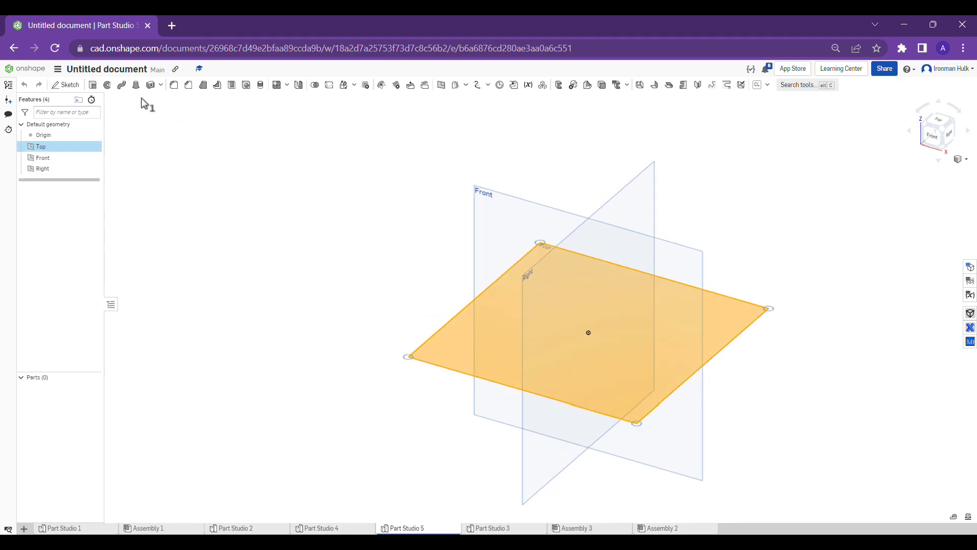
left_click(65, 84)
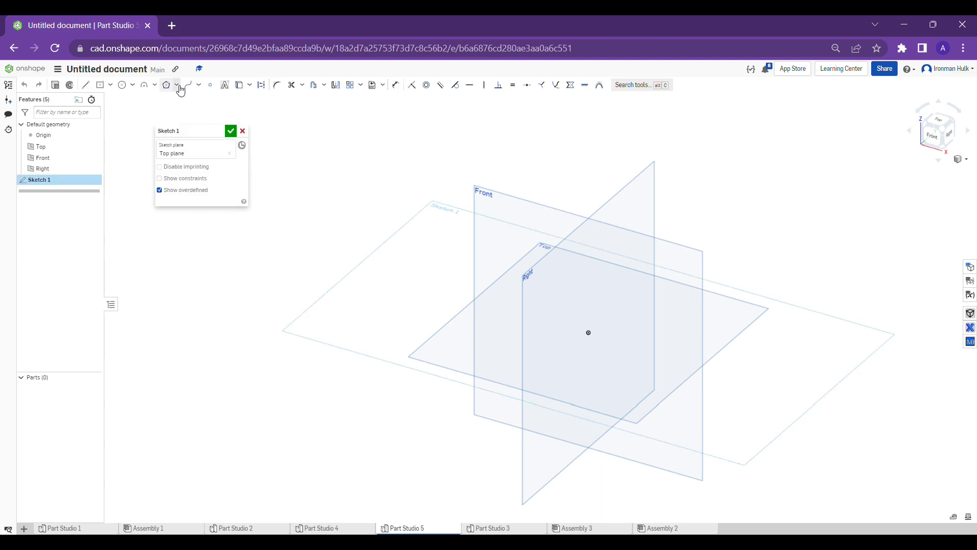
left_click(167, 85)
left_click(589, 333)
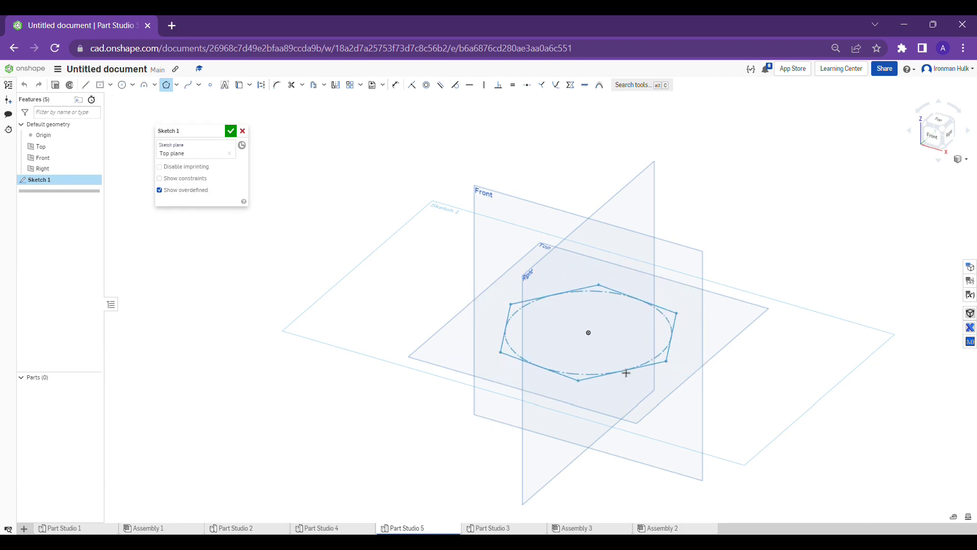
left_click(622, 374)
key("BackSpace")
type("3")
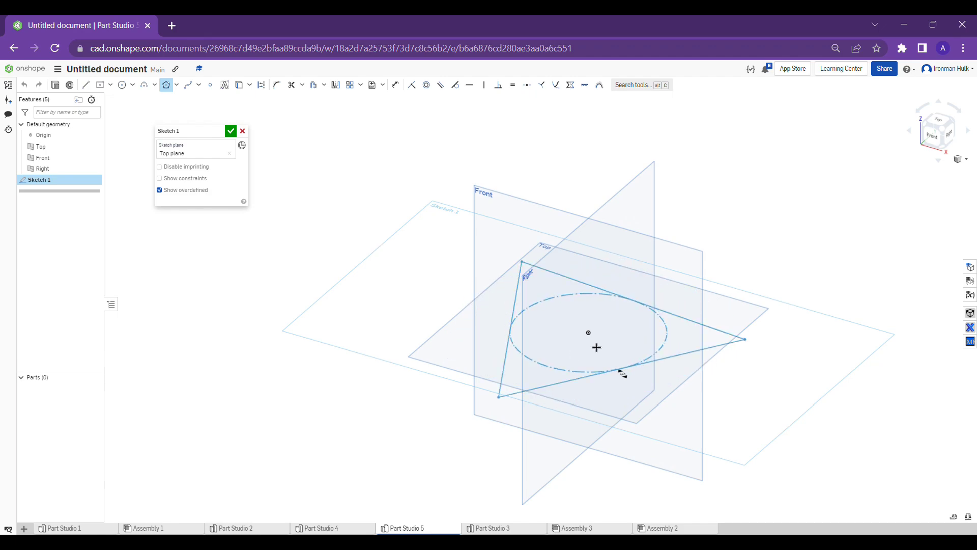
type("7")
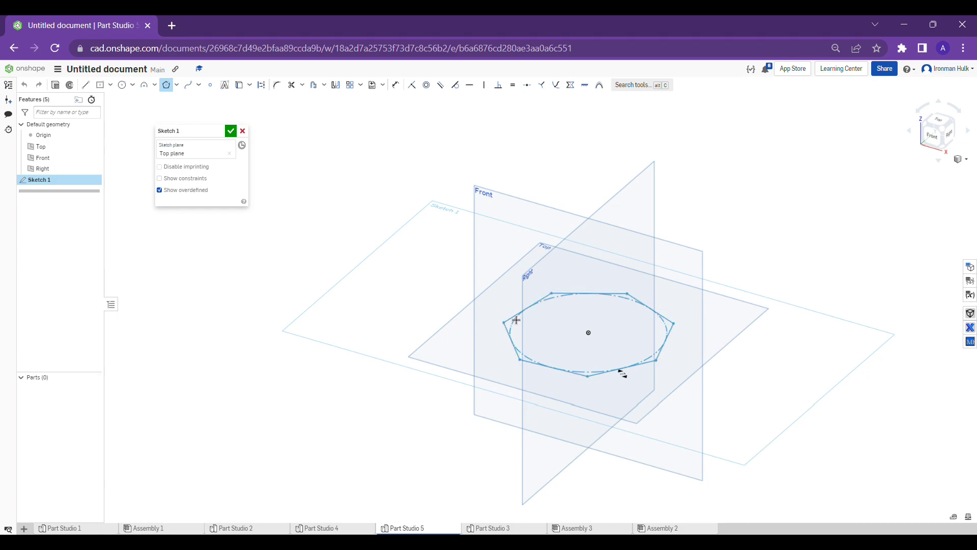
type("6")
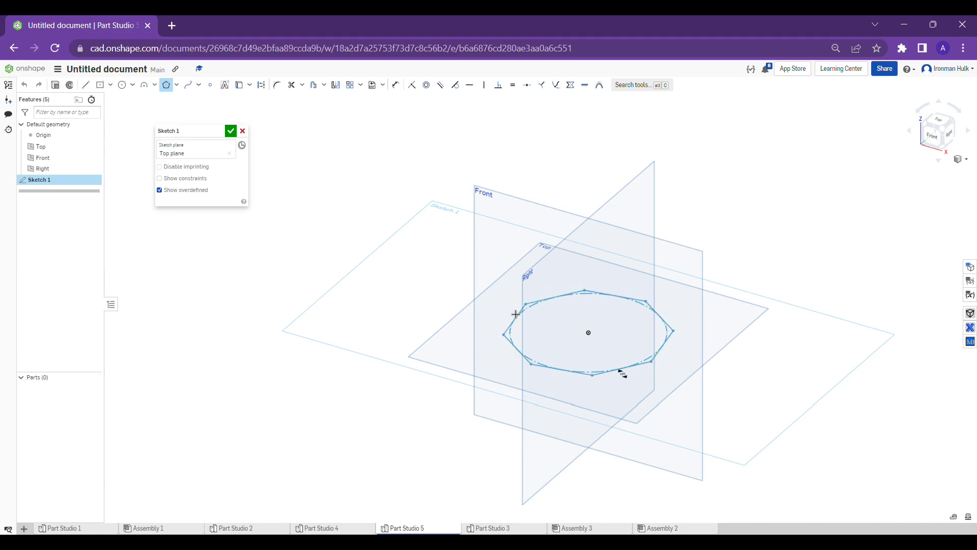
key("Return")
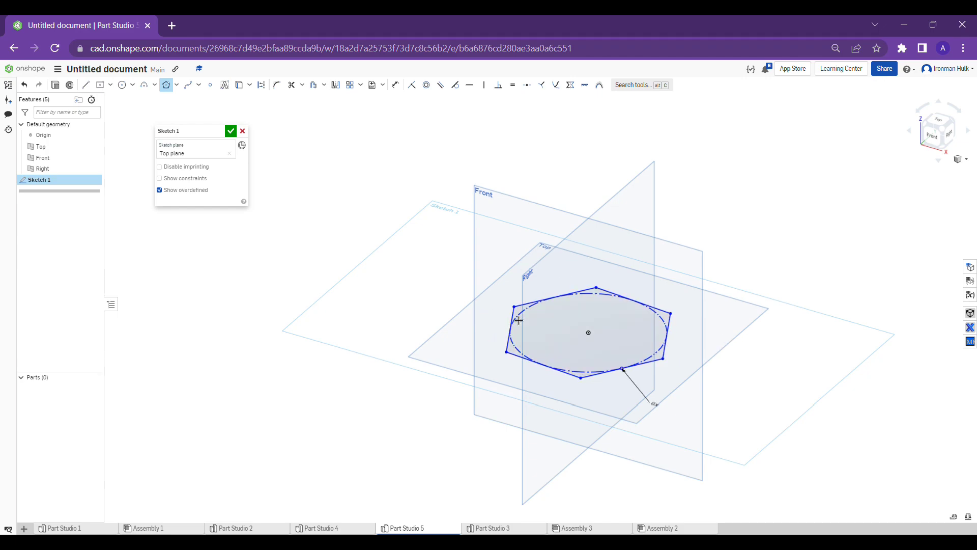
middle_click_drag(417, 234, 395, 221)
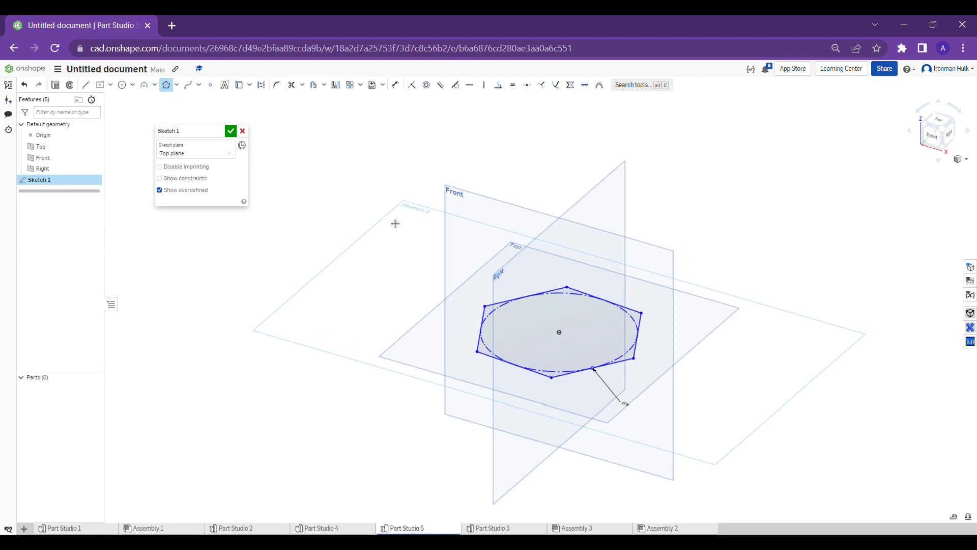
left_click(230, 134)
mouse_move(417, 331)
right_mouse_down()
mouse_move(439, 350)
mouse_move(482, 246)
mouse_move(462, 308)
mouse_move(450, 302)
right_mouse_up()
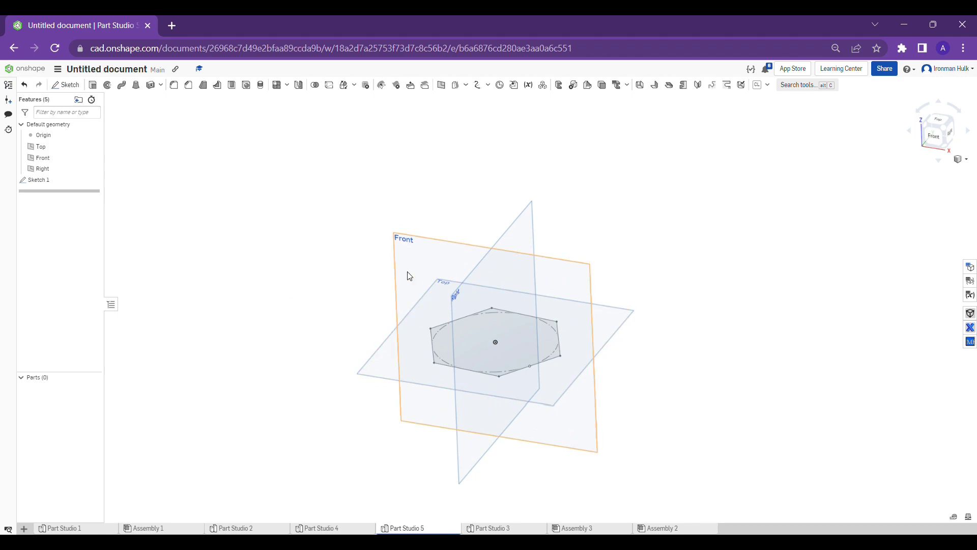
Edit Sketch 1 to add a second hexagon left of the first, then start a Loft
key("ctrl+Right")
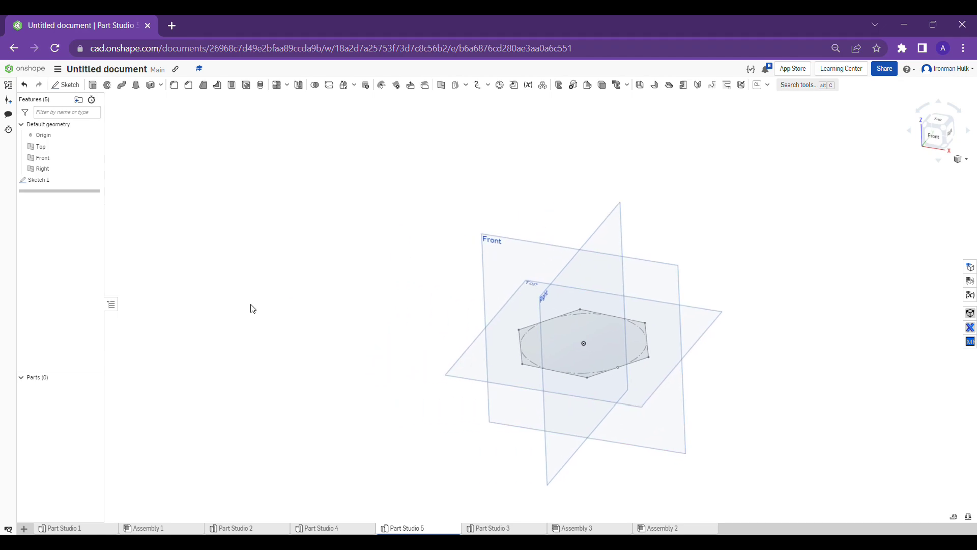
right_click(541, 319)
left_click(563, 327)
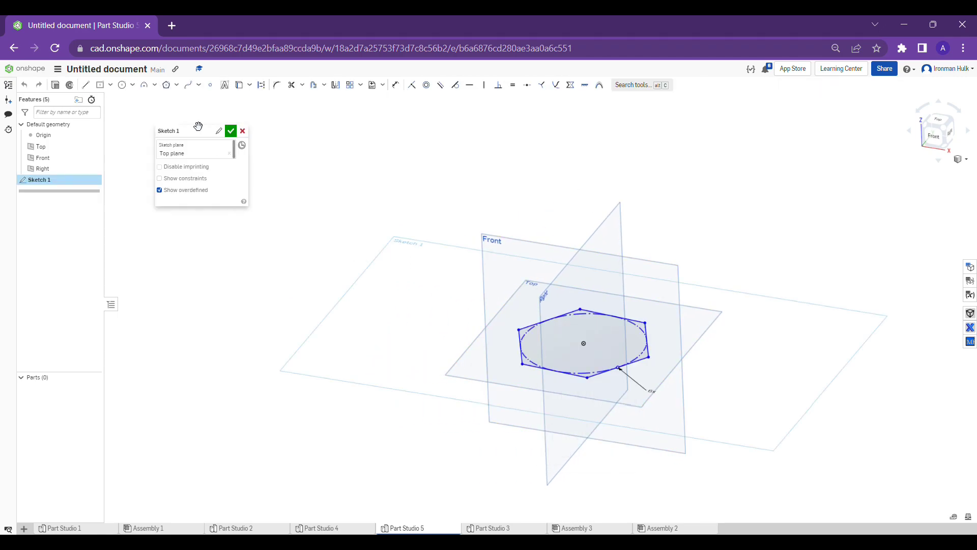
left_click(166, 84)
left_click(402, 313)
left_click(428, 346)
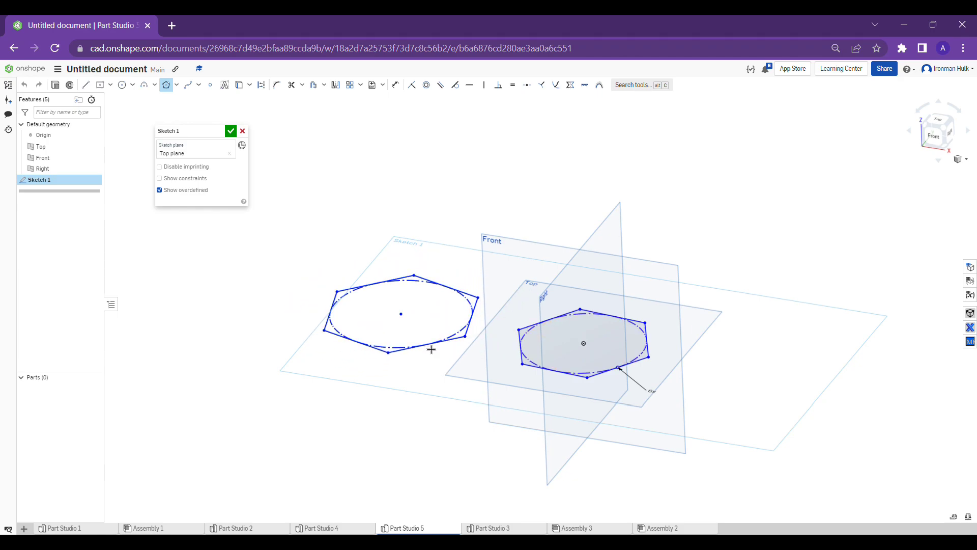
left_click(231, 132)
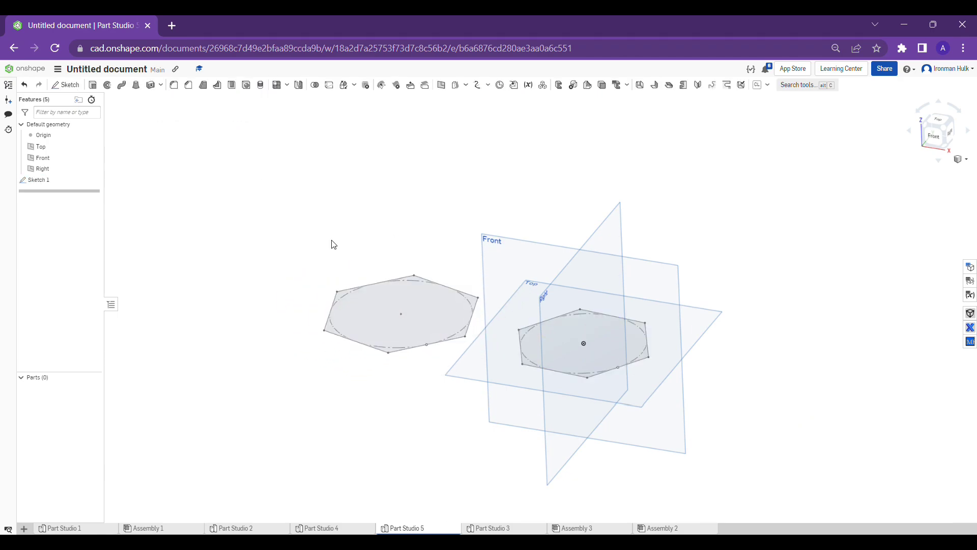
left_click(136, 85)
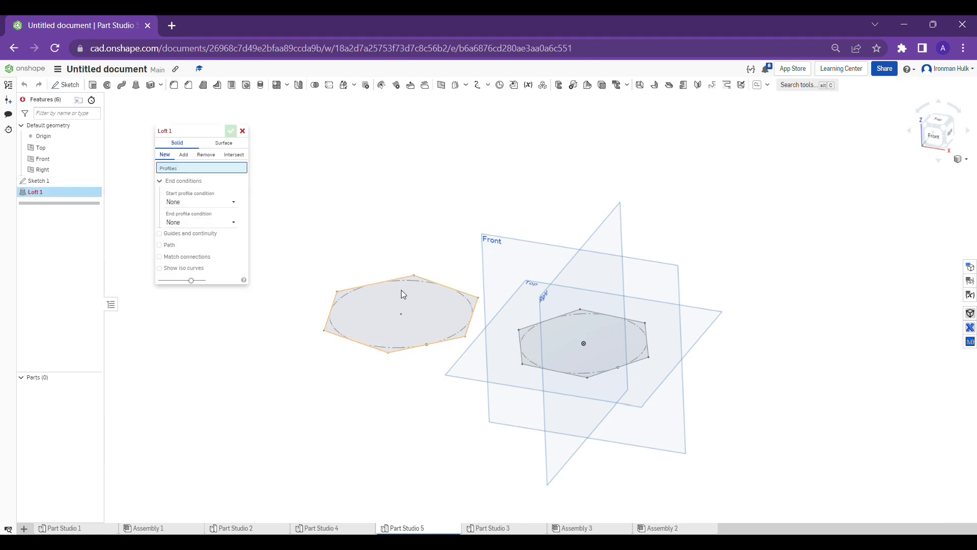
Pick both coplanar hexagon faces as Loft 1 profiles, then cancel the failed loft
left_click(403, 295)
left_click(570, 357)
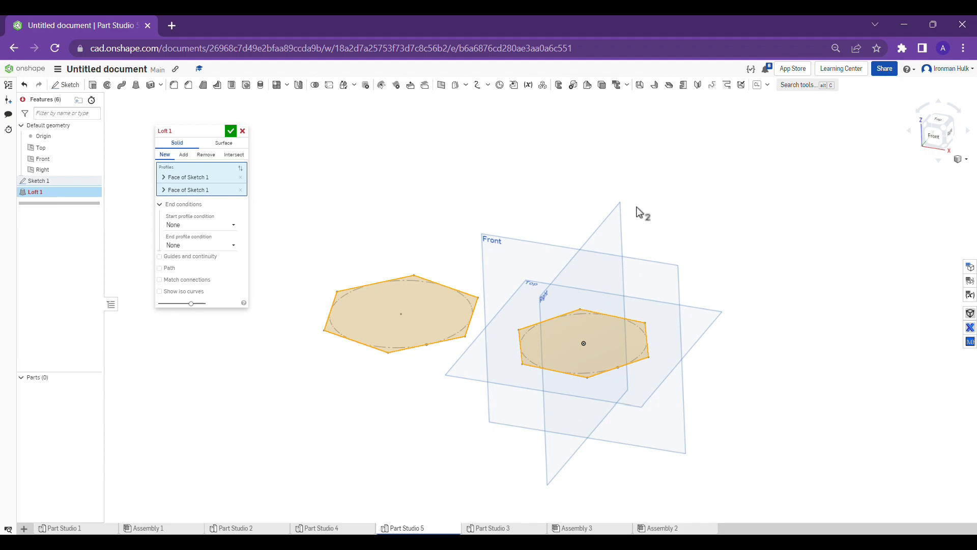
middle_click_drag(618, 188, 574, 180)
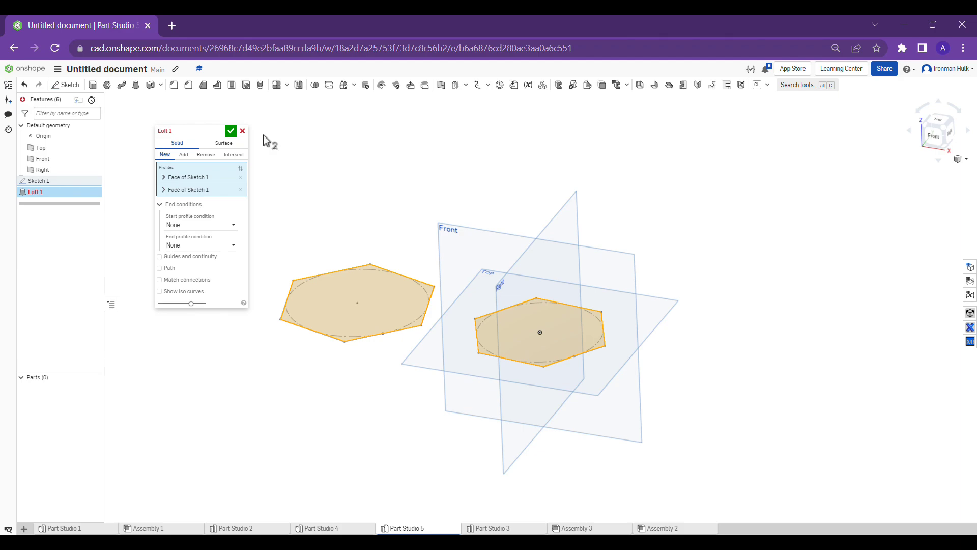
left_click(244, 132)
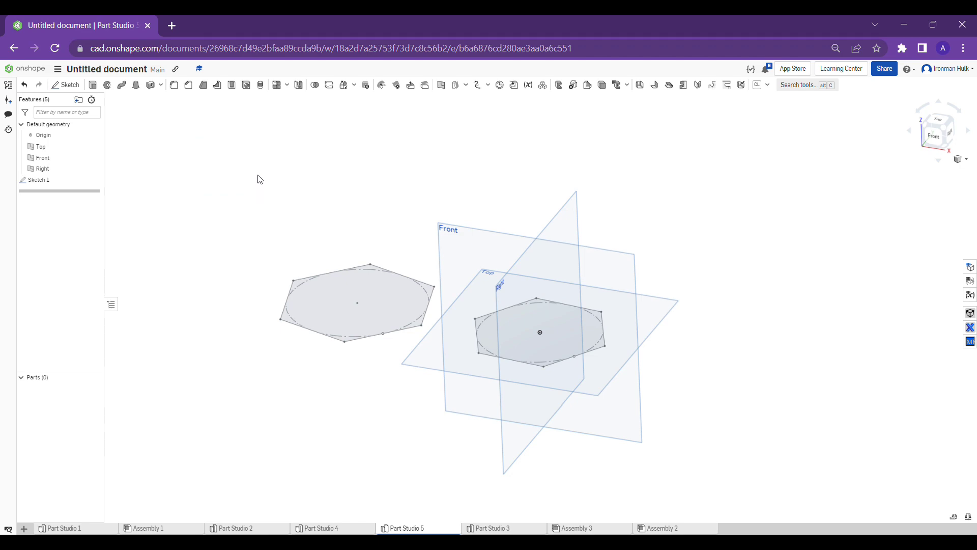
middle_click_drag(426, 376, 426, 384)
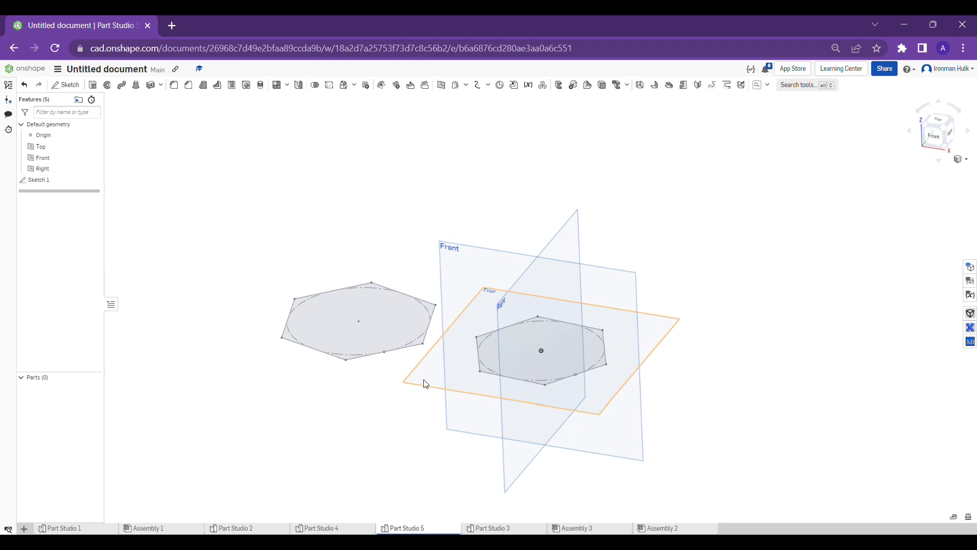
scroll(426, 384, "down", 2)
scroll(426, 384, "up", 2)
Create Plane 1 as an Offset plane 5.85 in above the Top plane
left_click(447, 90)
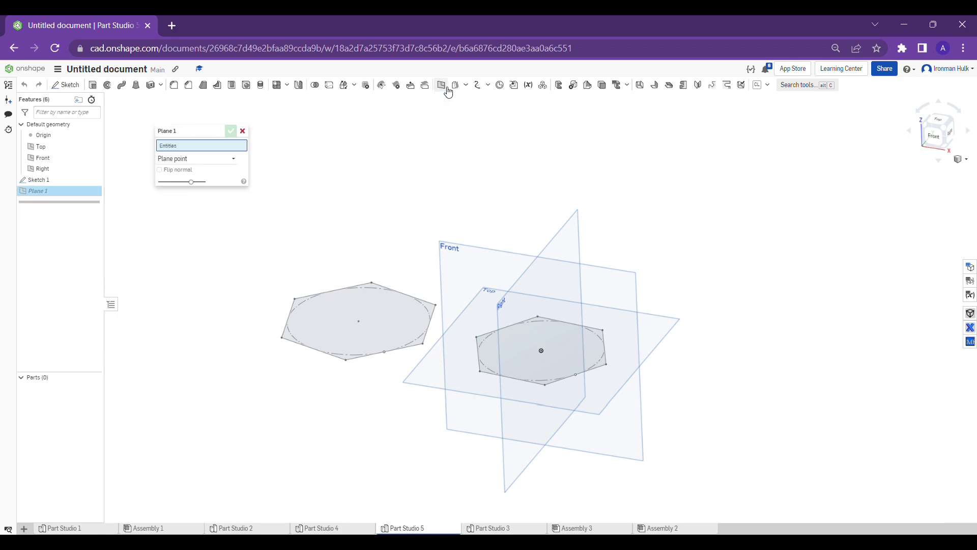
left_click(417, 390)
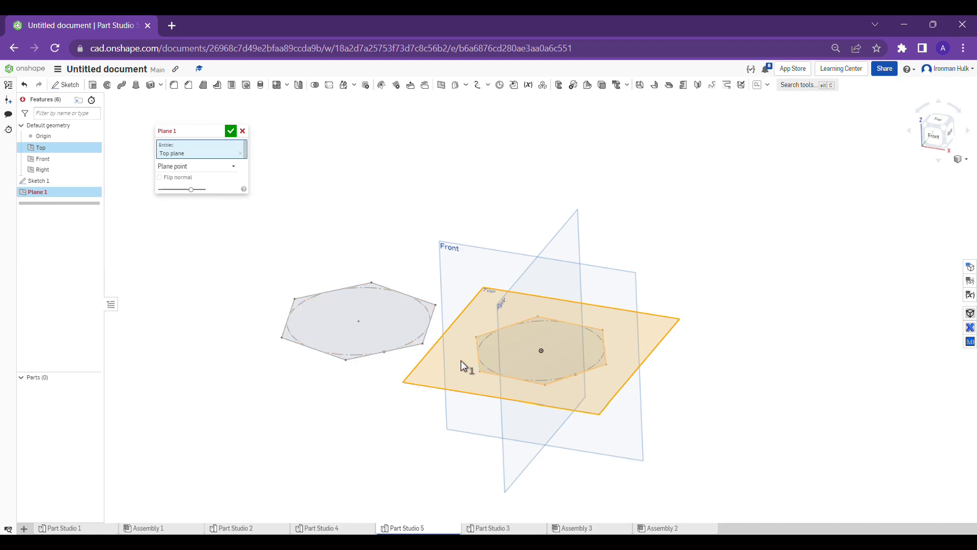
left_click(210, 167)
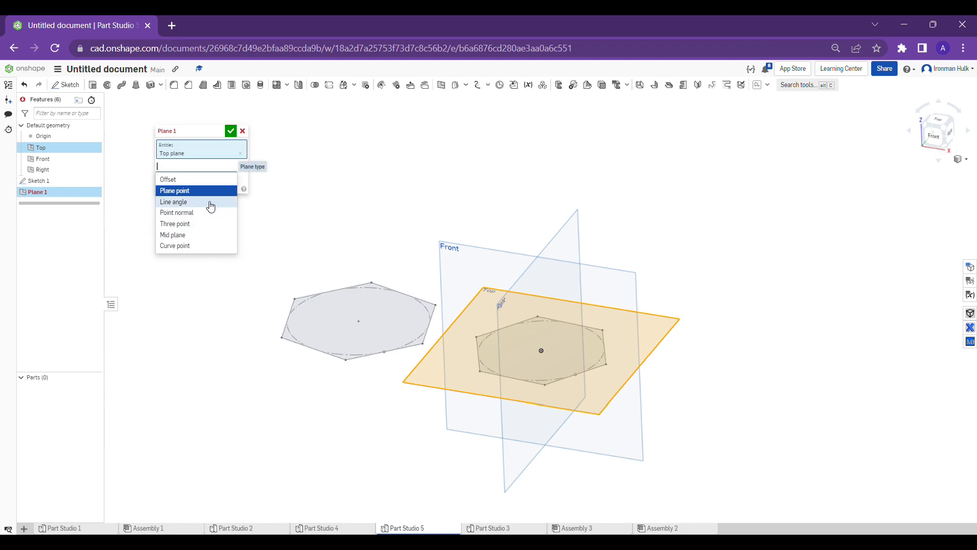
left_click(224, 181)
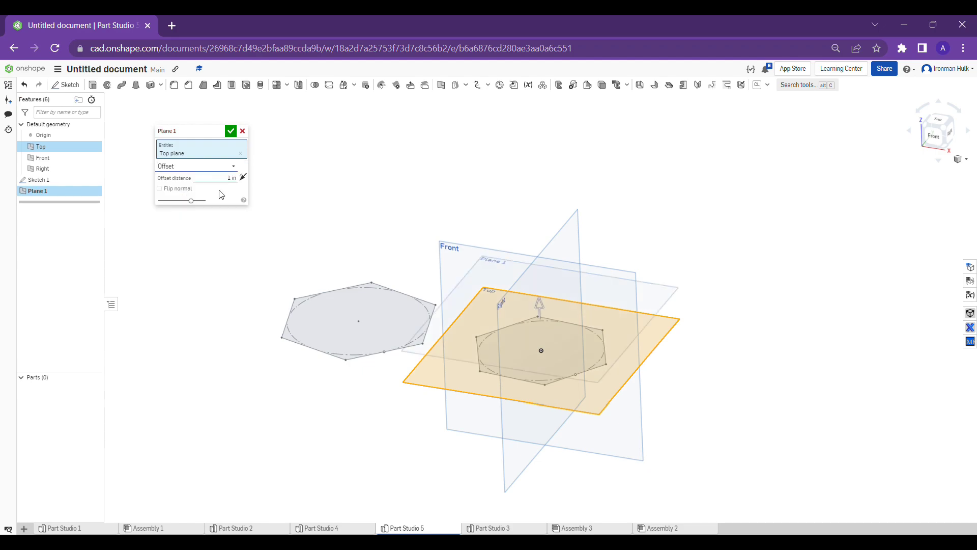
middle_click_drag(431, 174, 420, 204)
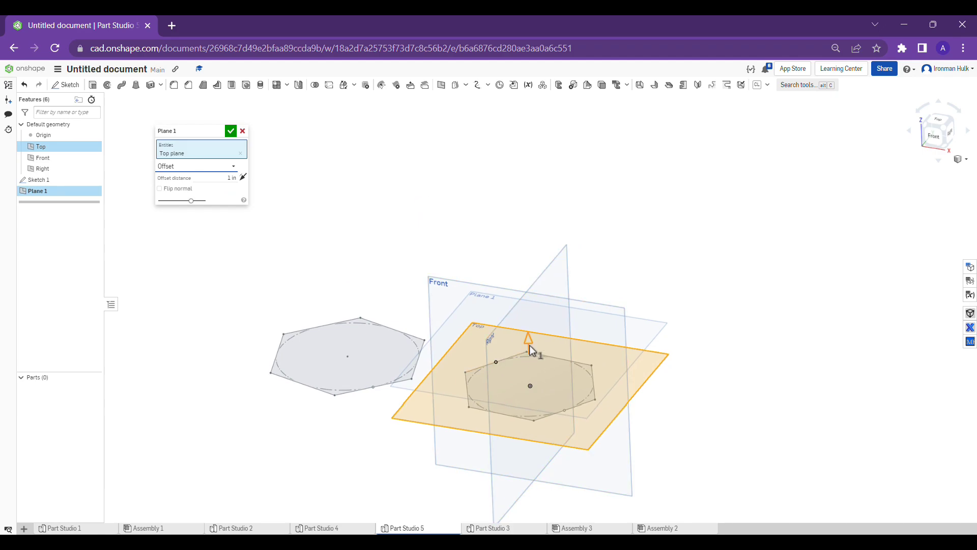
left_click_drag(532, 348, 525, 204)
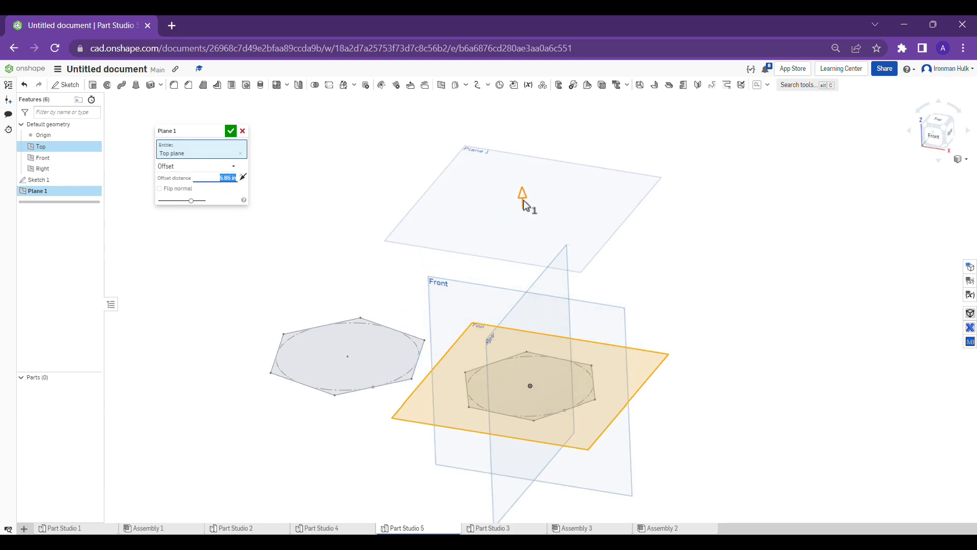
left_click(231, 132)
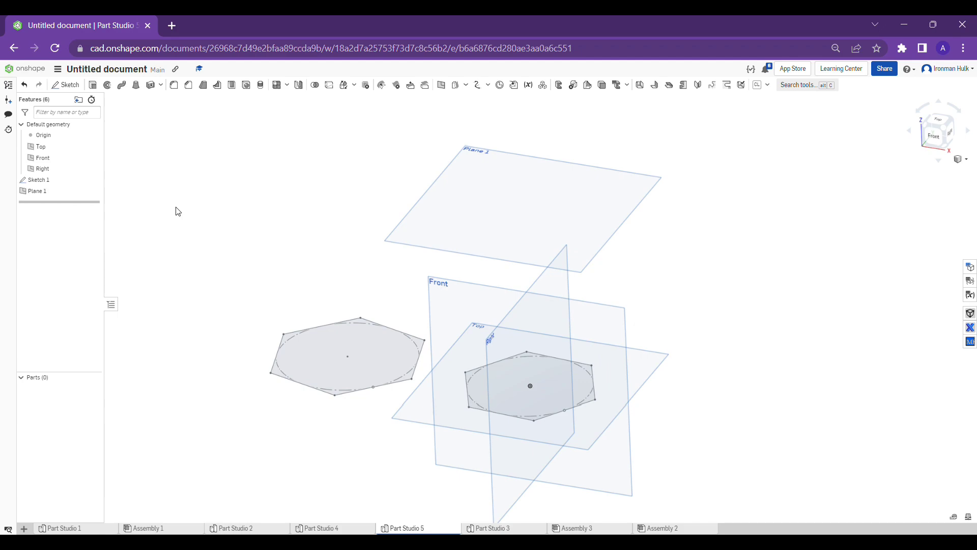
On Plane 1, draw a five-sided polygon viewed from above and finish Sketch 2
key("shift+s")
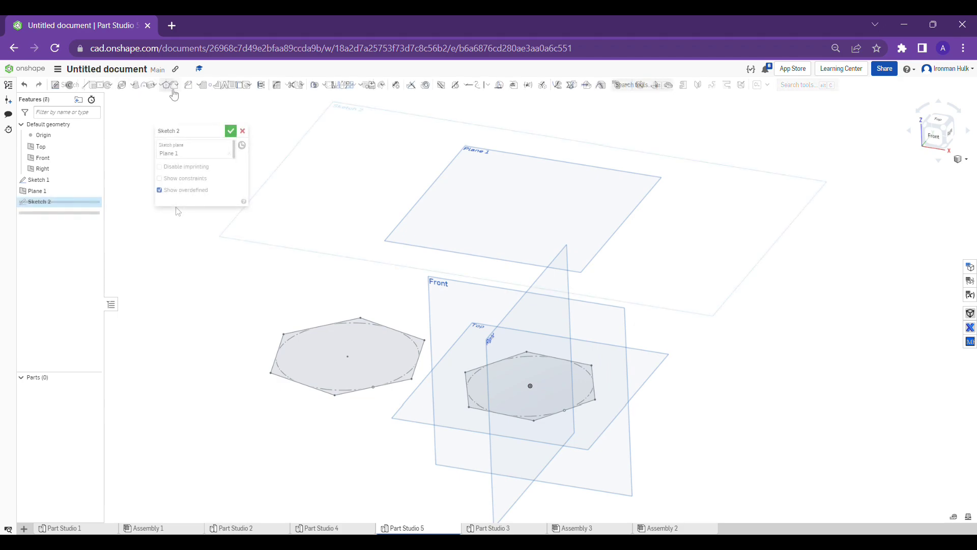
left_click(167, 85)
mouse_move(526, 223)
right_mouse_down()
mouse_move(570, 235)
mouse_move(526, 209)
mouse_move(525, 301)
right_mouse_up()
left_click(942, 141)
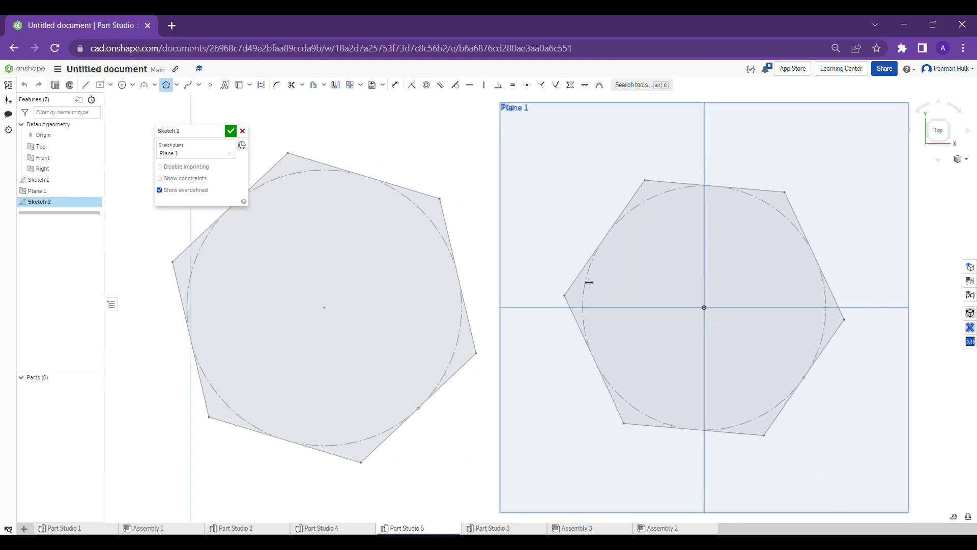
left_click(581, 212)
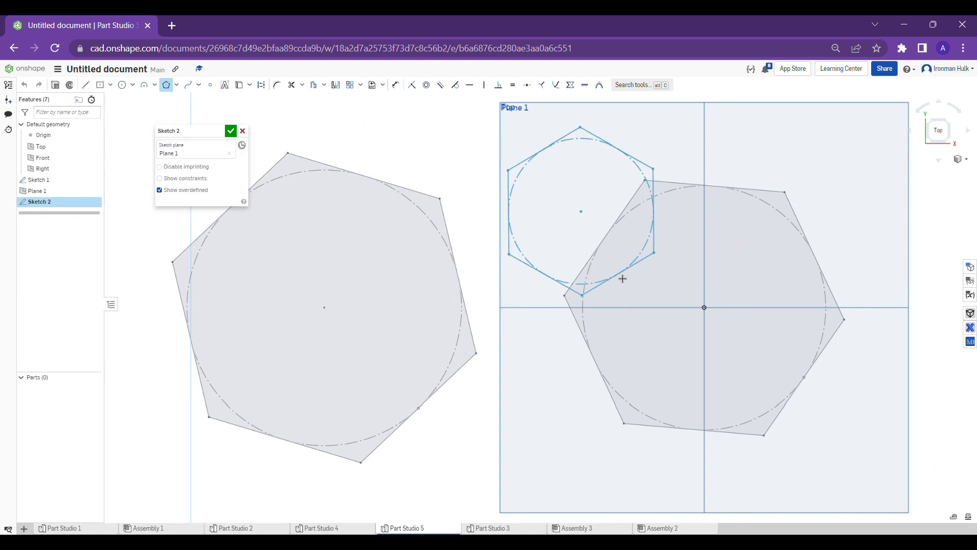
key("Down")
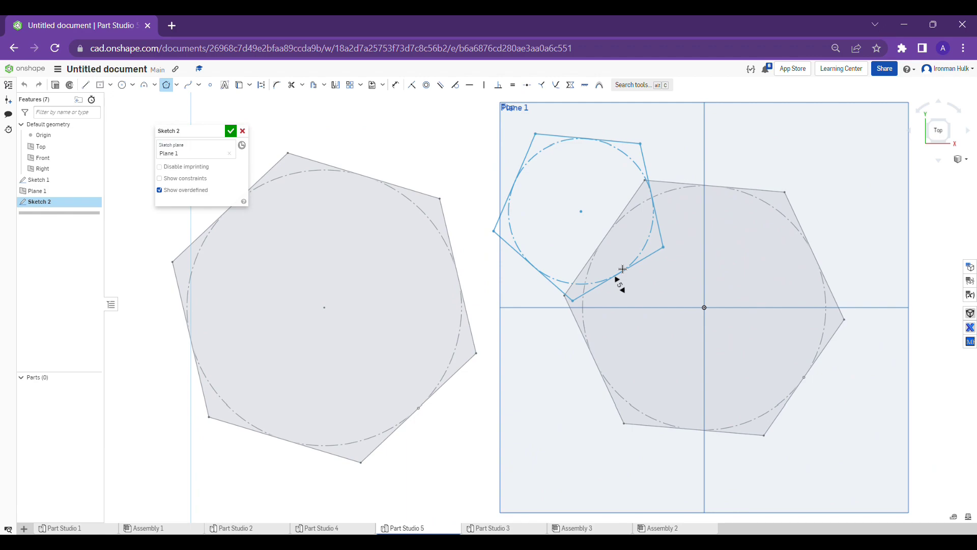
left_click(622, 268)
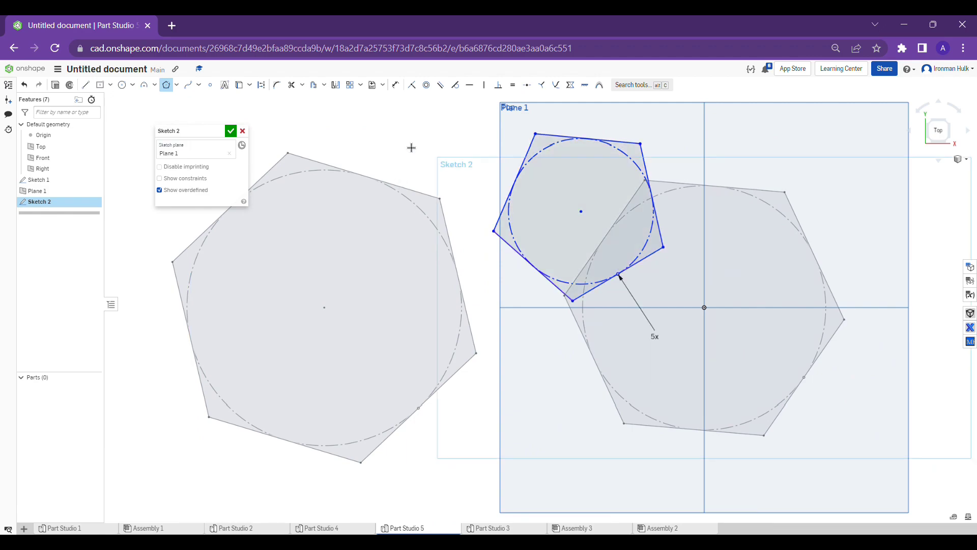
left_click(231, 131)
key("shift+1")
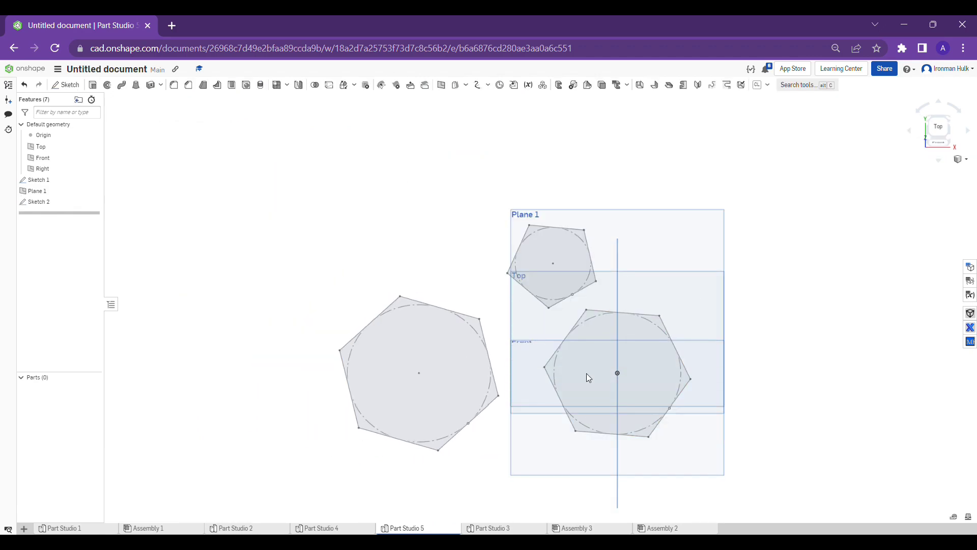
mouse_move(698, 337)
right_mouse_down()
mouse_move(692, 284)
mouse_move(685, 323)
mouse_move(667, 334)
mouse_move(680, 330)
mouse_move(672, 328)
right_mouse_up()
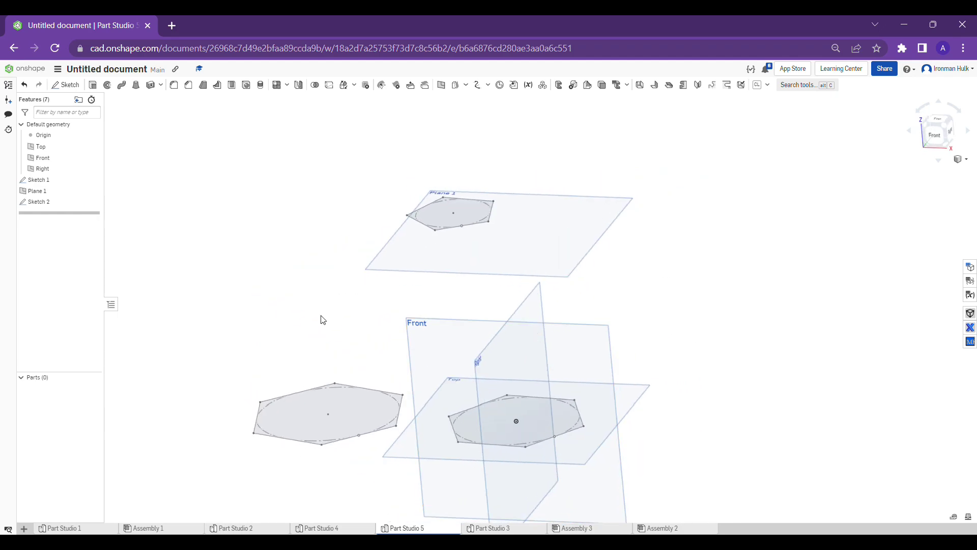
mouse_move(321, 319)
right_mouse_down()
mouse_move(320, 276)
mouse_move(313, 286)
right_mouse_up()
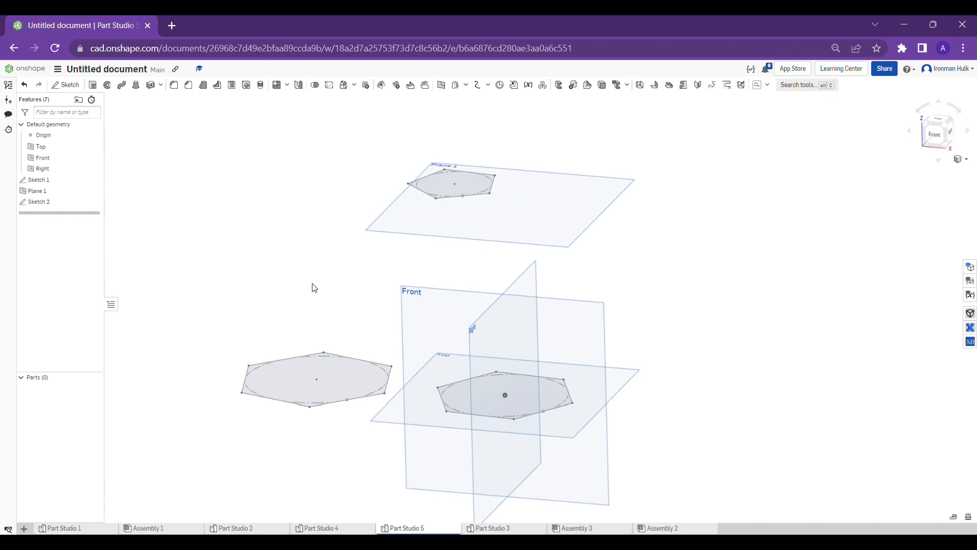
Loft from the Sketch 2 pentagon face down to the Sketch 1 hexagon face, creating Part 1
left_click(136, 84)
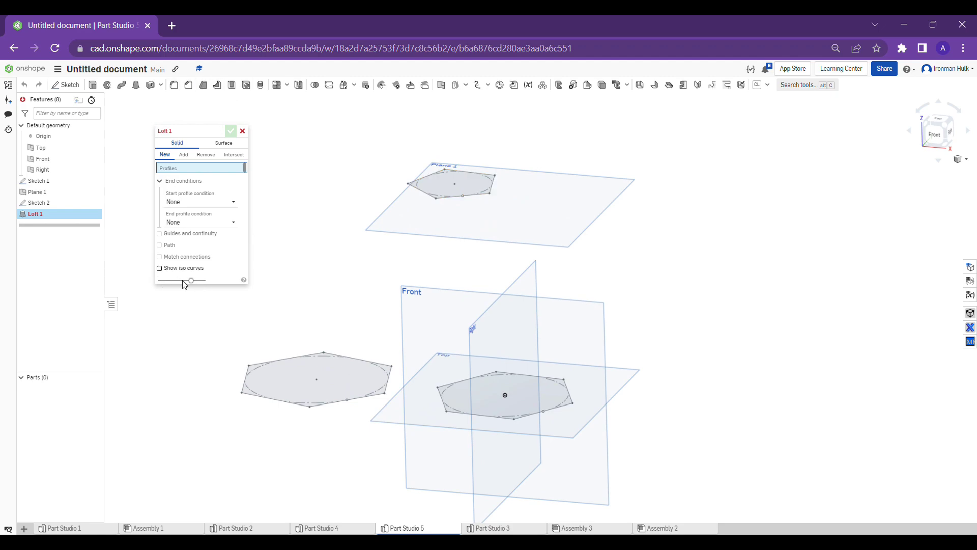
left_click(470, 187)
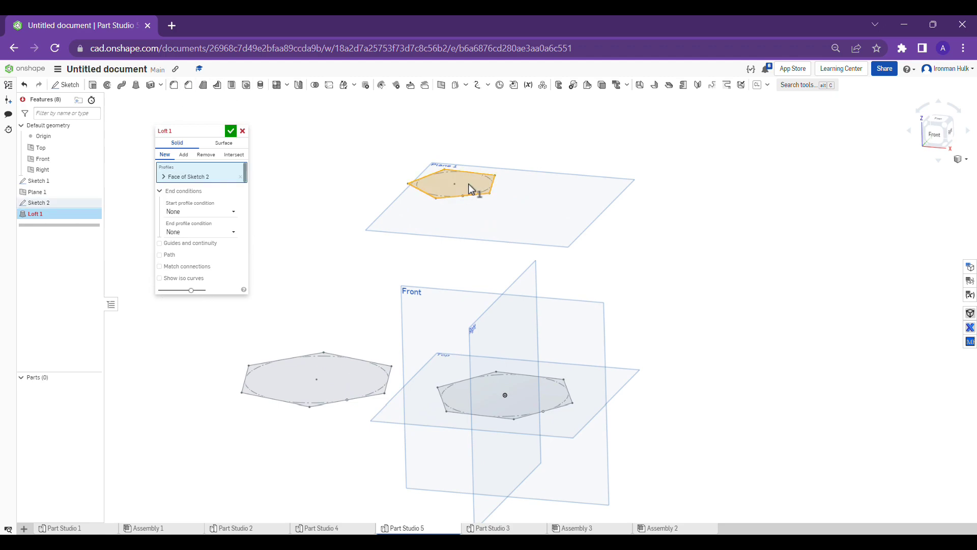
left_click(533, 407)
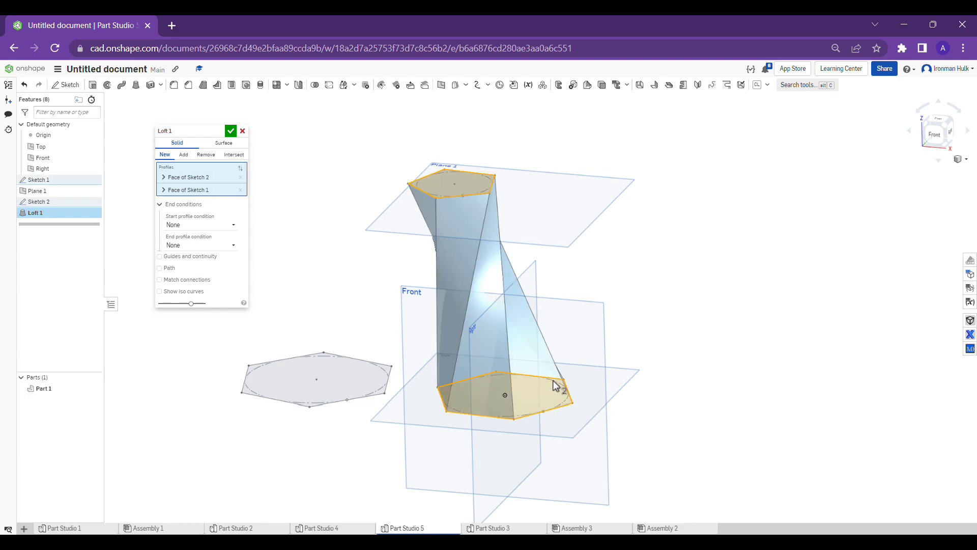
right_click_drag(514, 231, 639, 216)
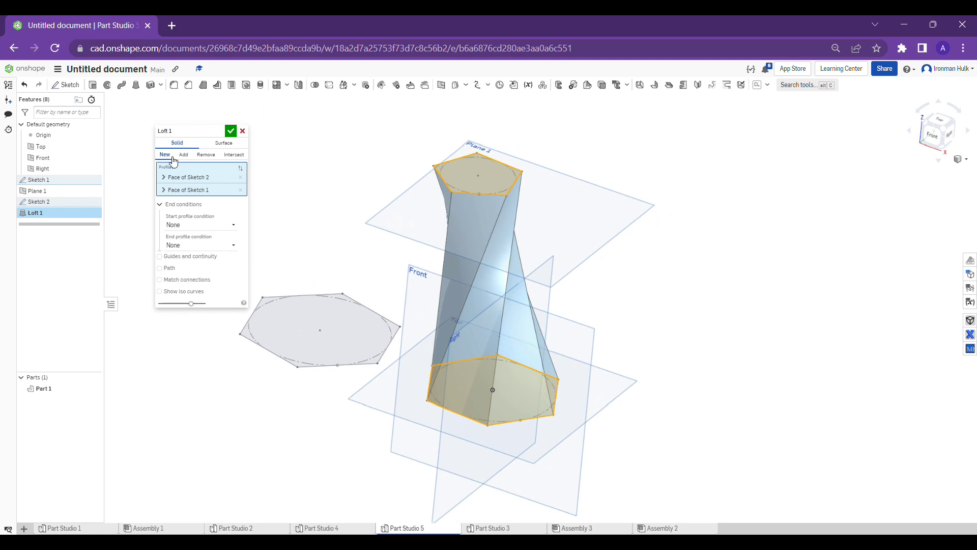
left_click(231, 132)
right_click_drag(448, 243, 489, 258)
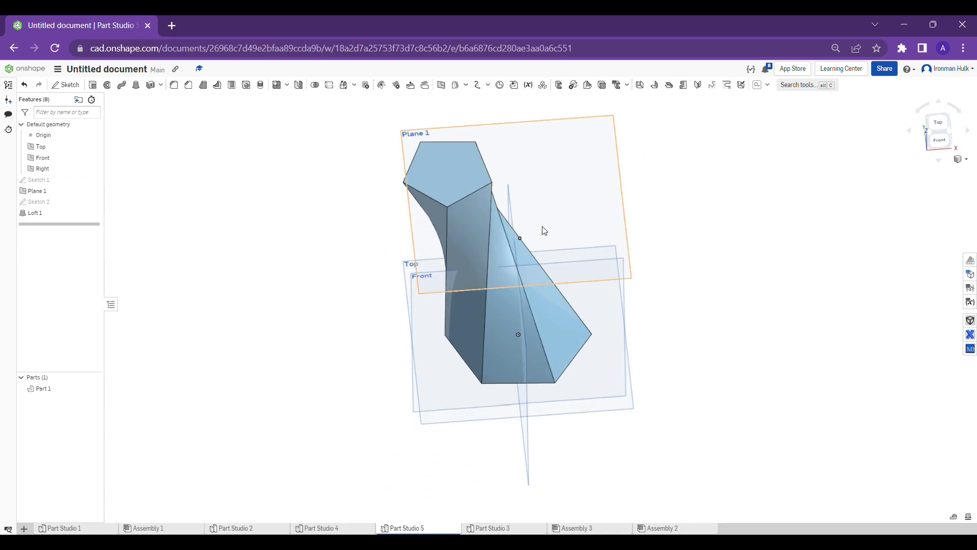
right_click_drag(544, 231, 343, 146)
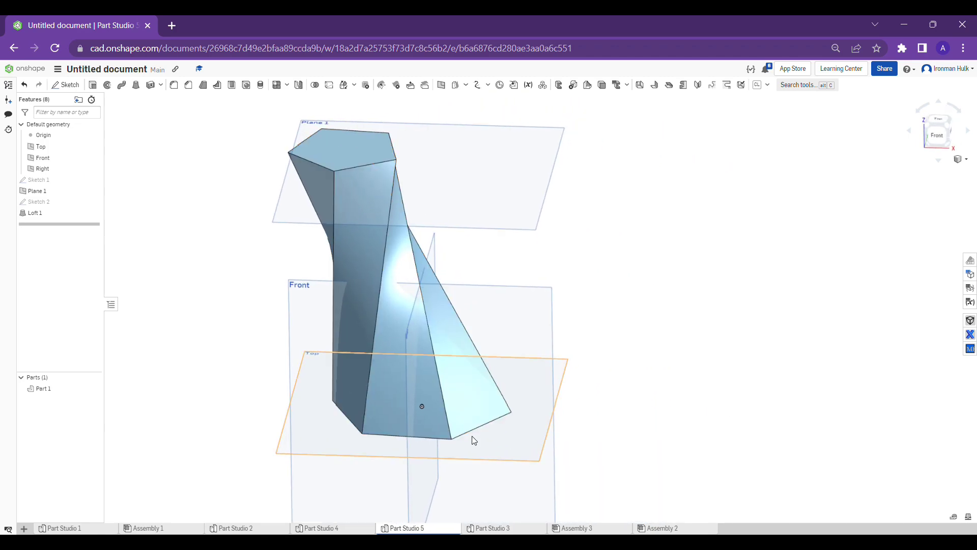
right_click_drag(474, 439, 482, 408)
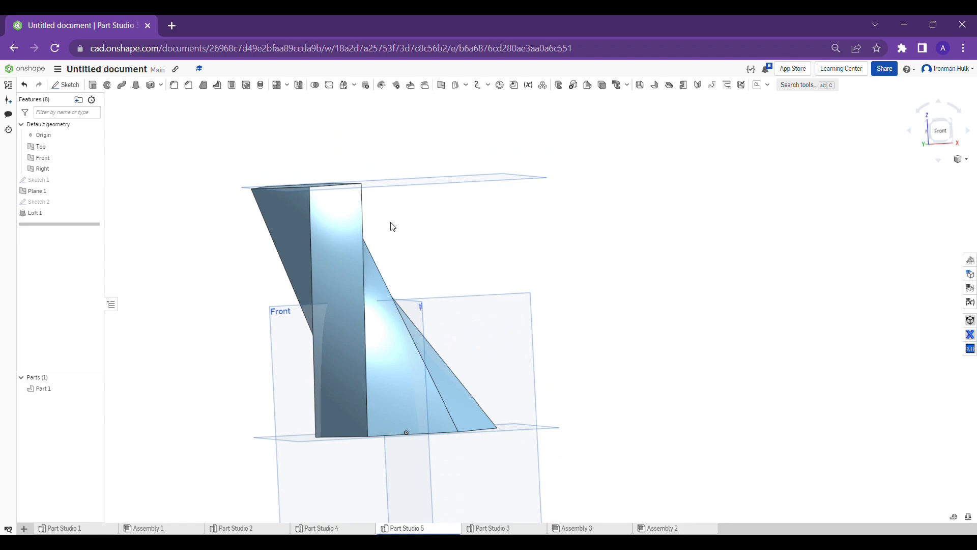
right_click_drag(393, 226, 626, 198)
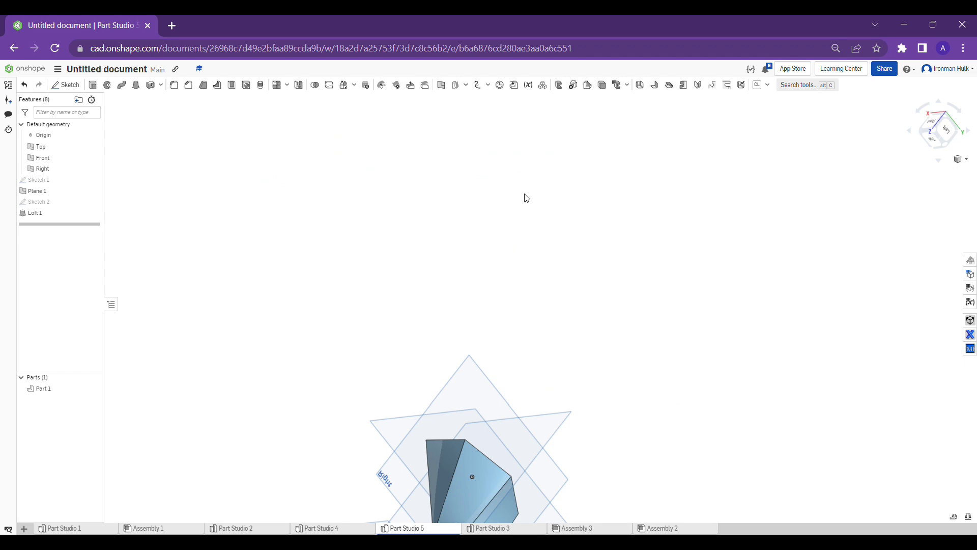
scroll(502, 351, "down", 5)
right_click_drag(502, 331, 434, 245)
scroll(540, 214, "up", 5)
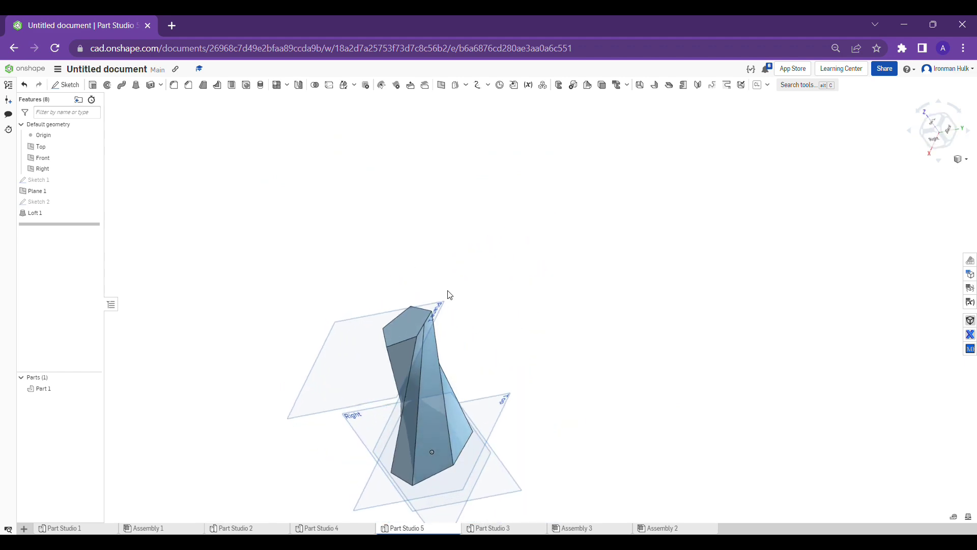
right_click_drag(448, 292, 557, 216)
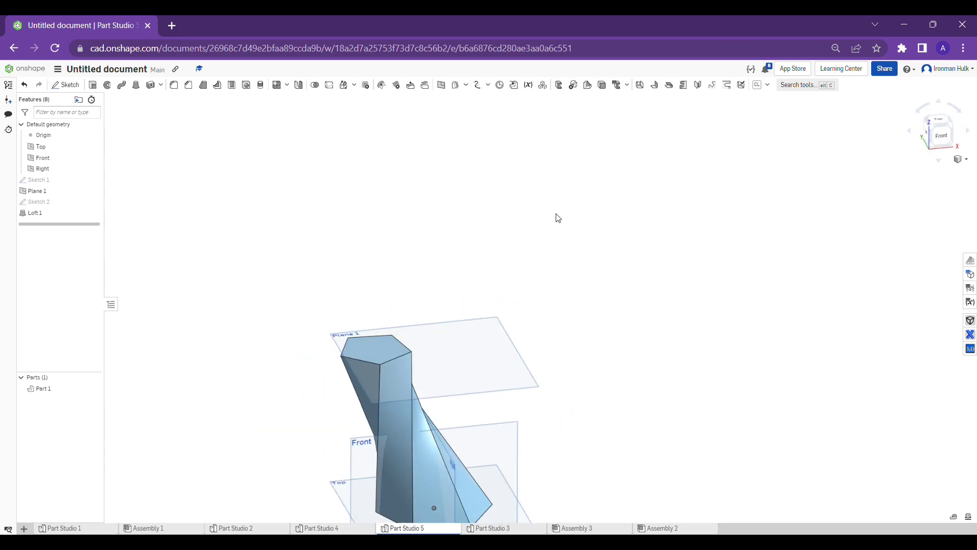
scroll(481, 363, "up", 3)
middle_click_drag(481, 363, 565, 179)
middle_click_drag(510, 244, 539, 271)
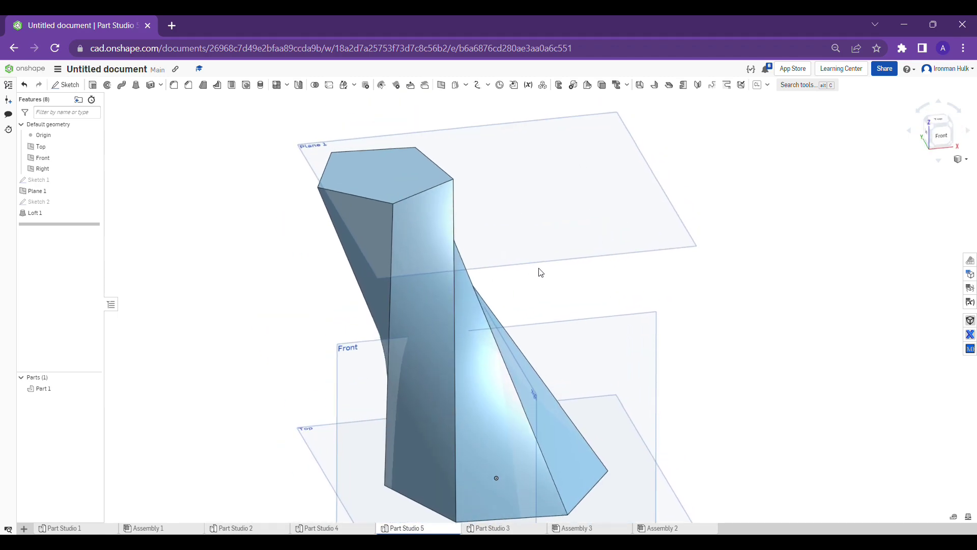
middle_click_drag(447, 266, 437, 267)
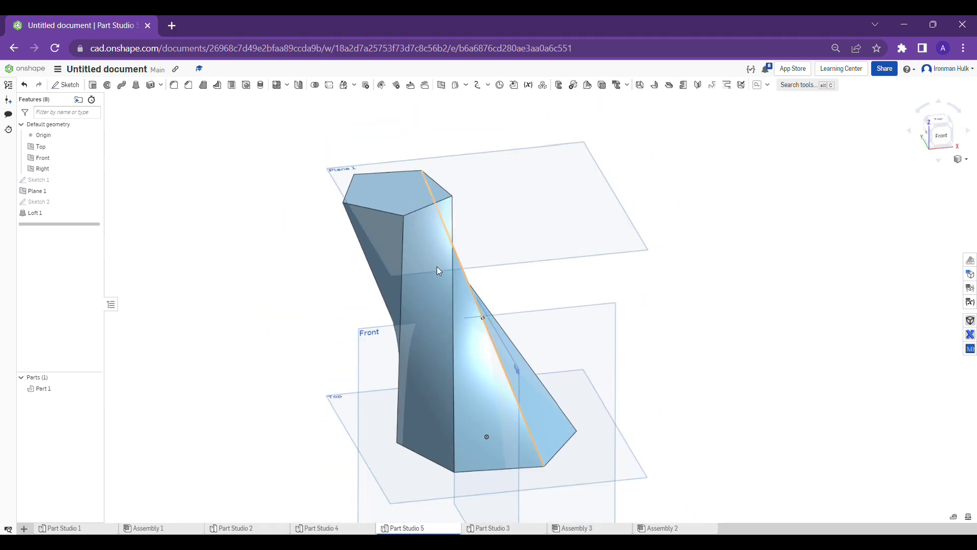
Edit Loft 1 and leave its start profile condition at None
right_click(85, 213)
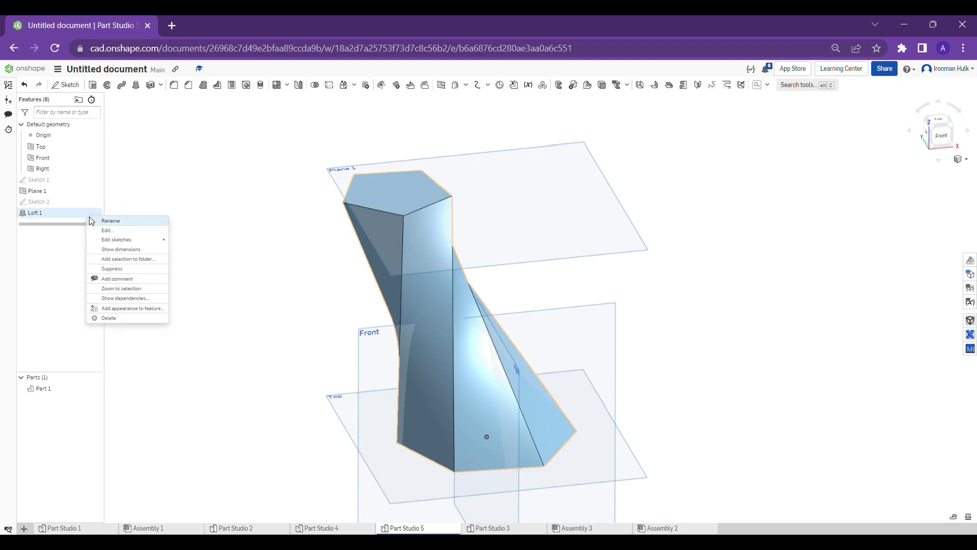
left_click(264, 222)
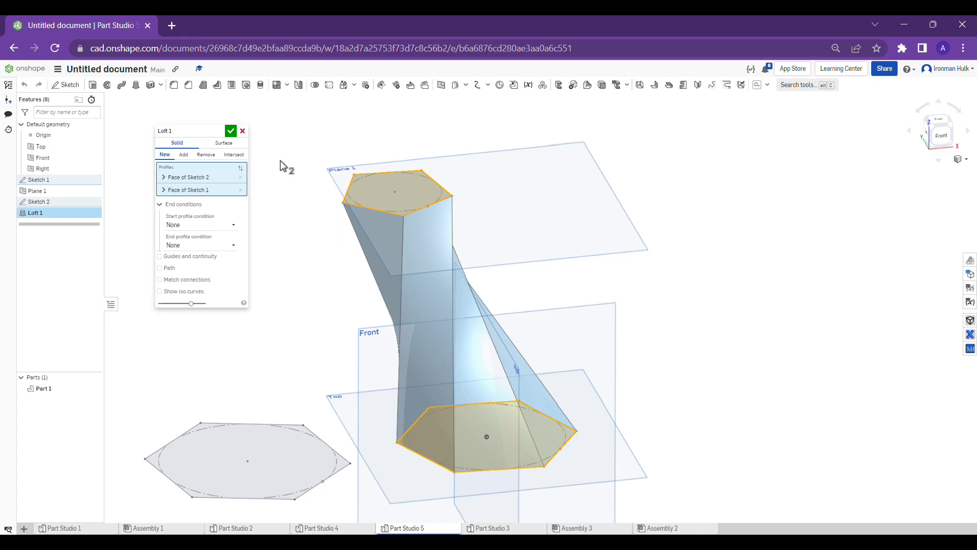
left_click(217, 227)
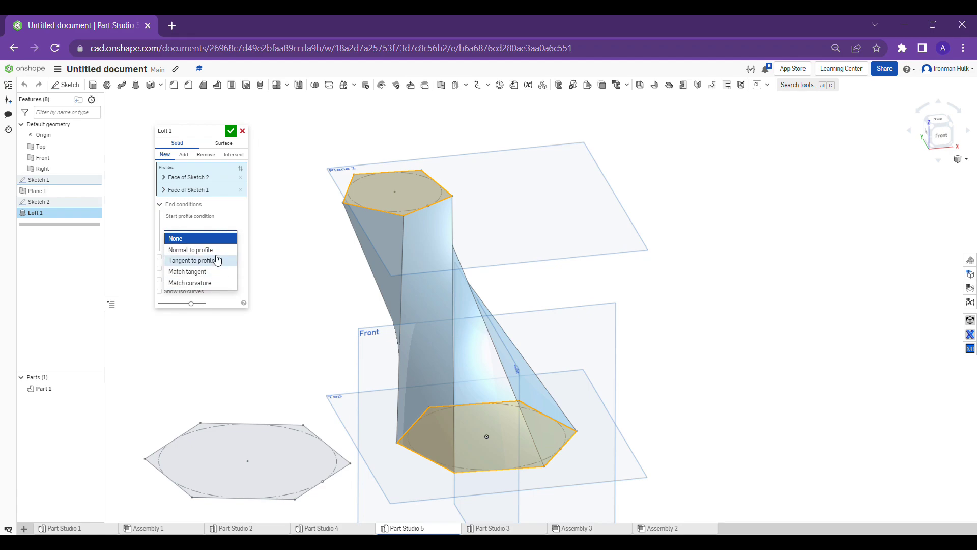
left_click(301, 219)
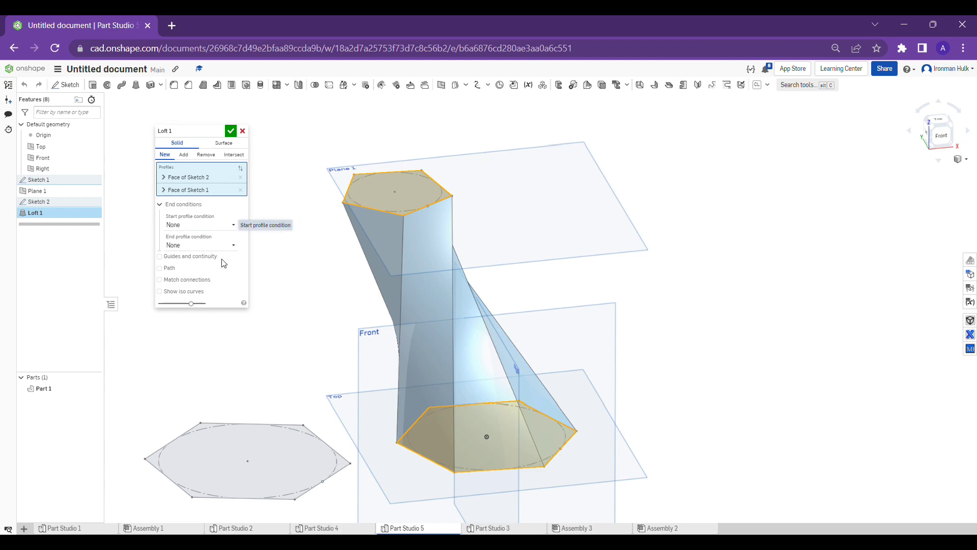
right_click_drag(499, 305, 548, 258)
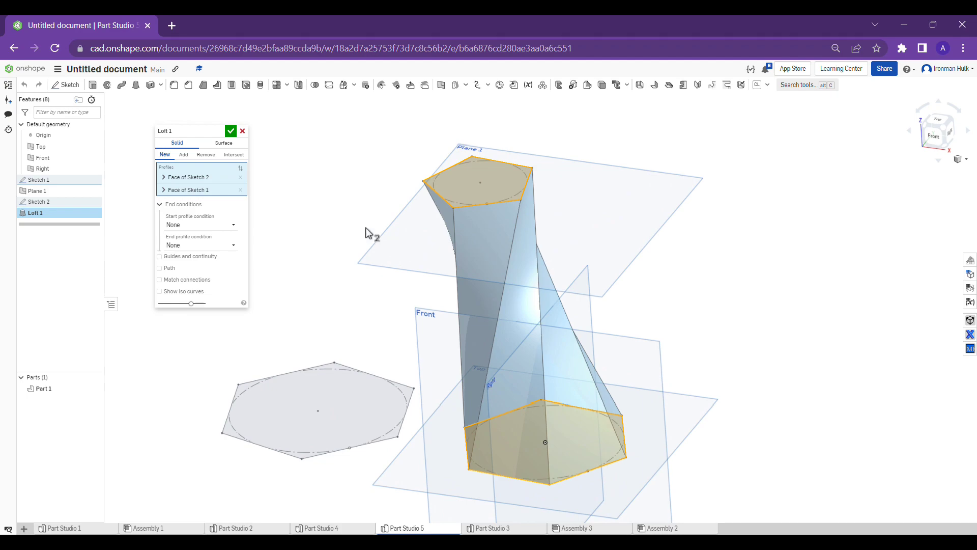
mouse_move(366, 232)
right_mouse_down()
mouse_move(286, 220)
mouse_move(358, 205)
mouse_move(362, 221)
mouse_move(348, 228)
right_mouse_up()
Set the loft's start profile condition to Normal to profile
left_click(216, 224)
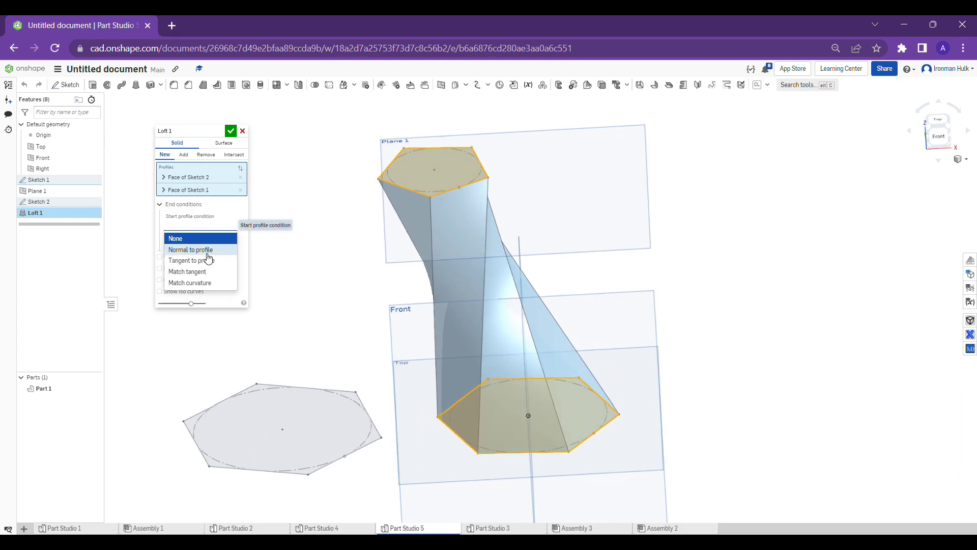
left_click(207, 253)
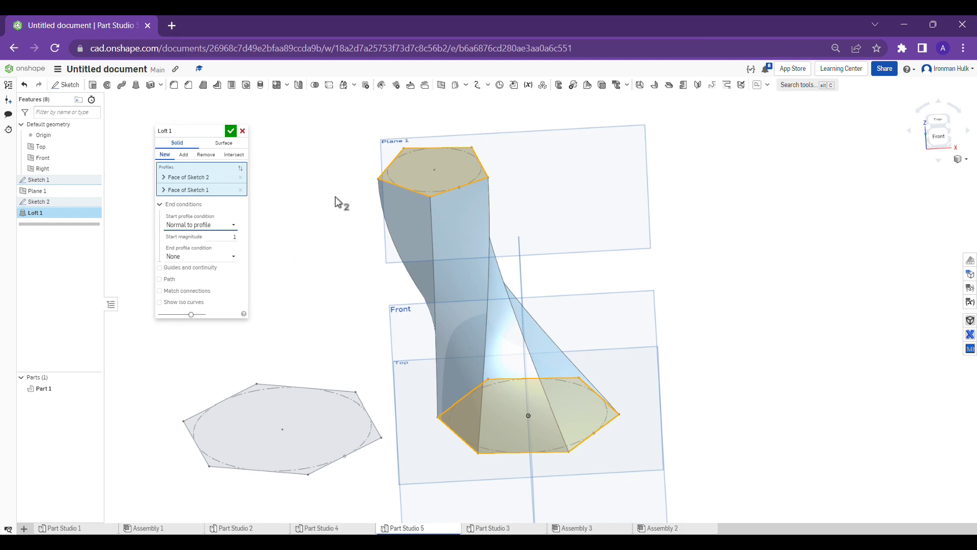
scroll(360, 179, "up", 5)
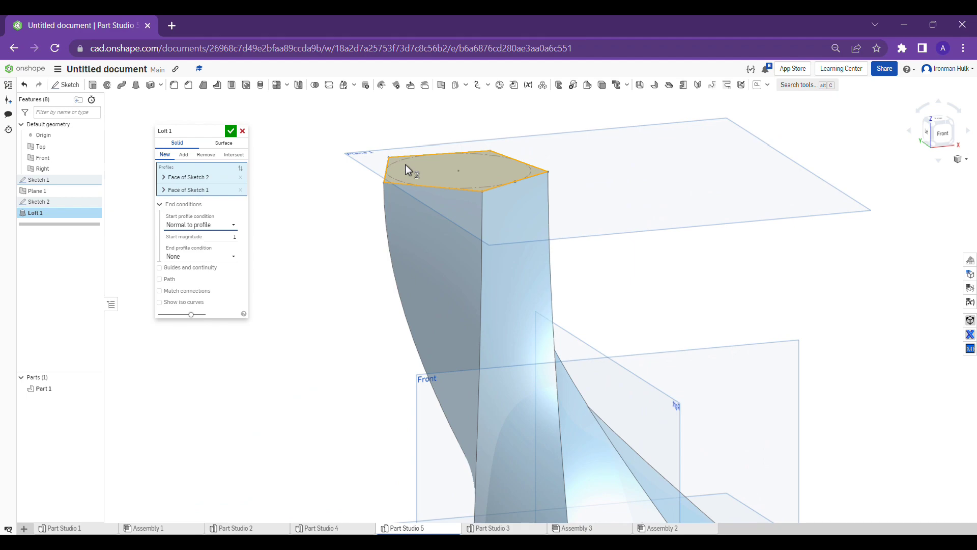
mouse_move(420, 215)
right_mouse_down()
mouse_move(366, 220)
mouse_move(467, 190)
mouse_move(500, 163)
mouse_move(453, 162)
mouse_move(442, 205)
mouse_move(428, 207)
right_mouse_up()
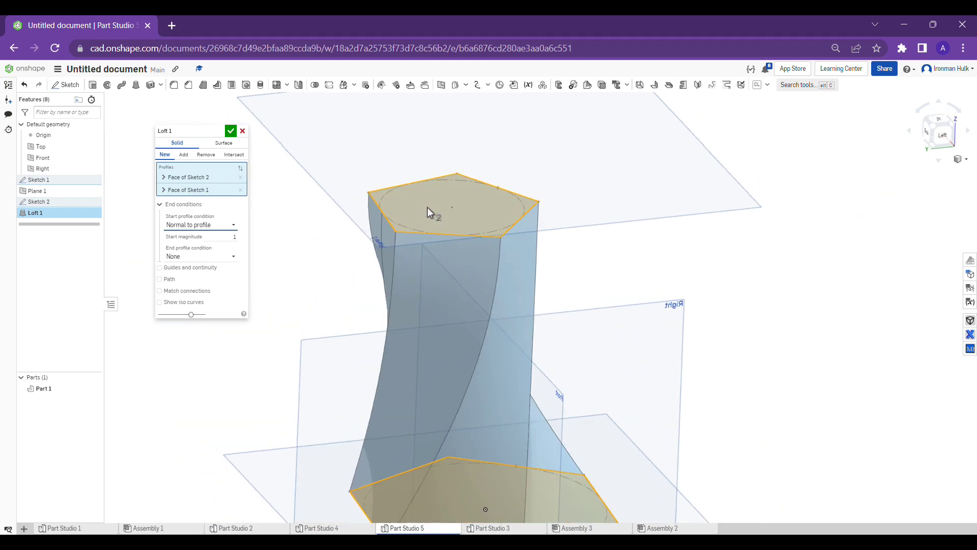
right_click_drag(441, 346, 486, 279)
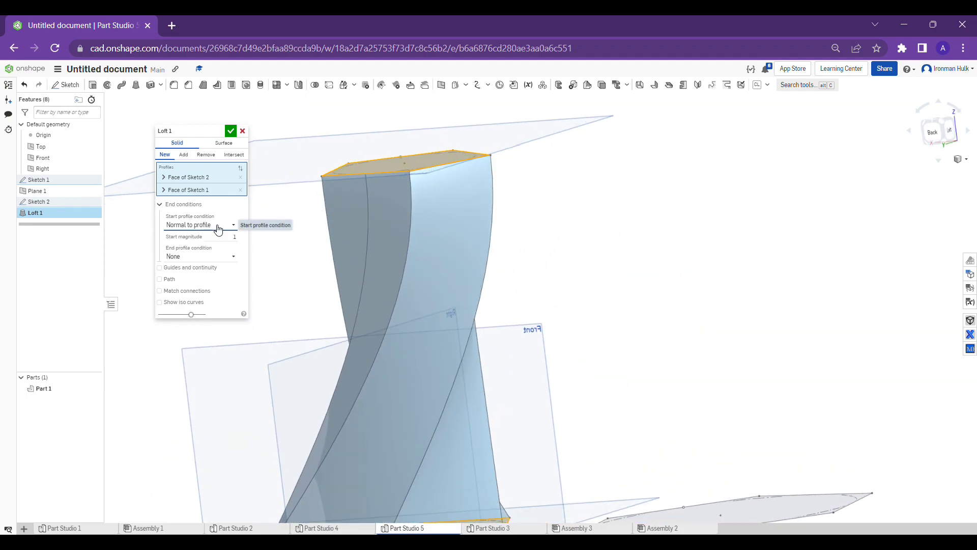
scroll(280, 267, "down", 3)
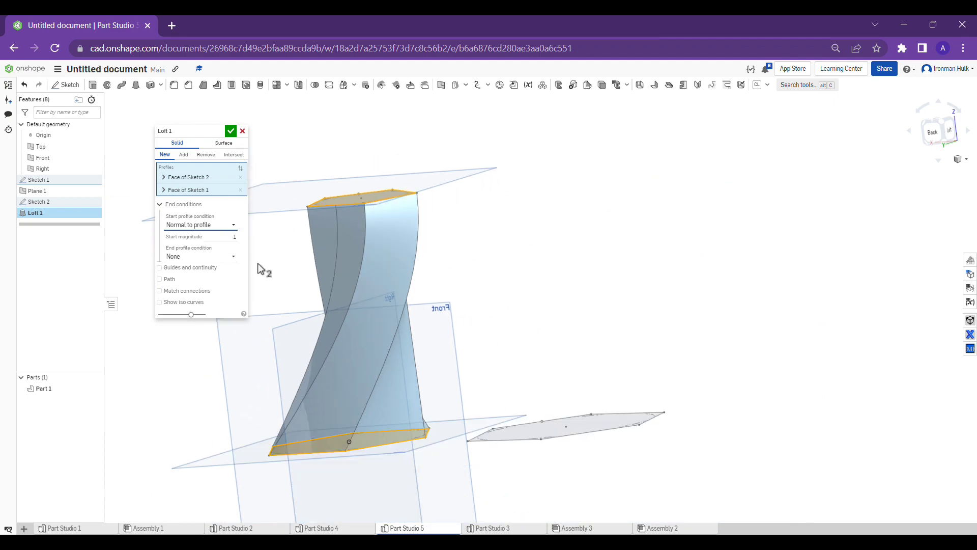
Set the end profile condition to Normal to profile as well and inspect the loft
left_click(227, 258)
right_click_drag(428, 288, 306, 295)
left_click(234, 256)
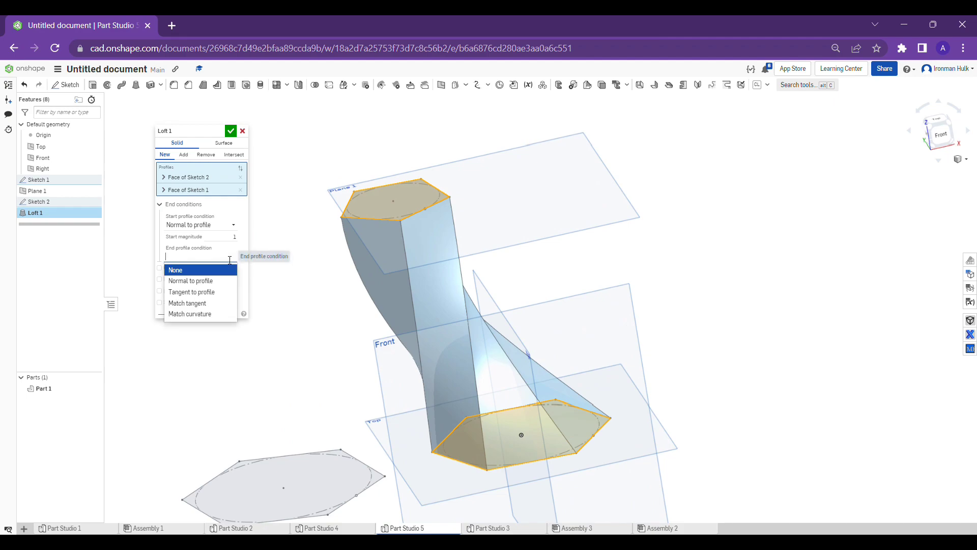
left_click(193, 282)
right_click_drag(551, 423, 499, 375)
scroll(499, 374, "up", 6)
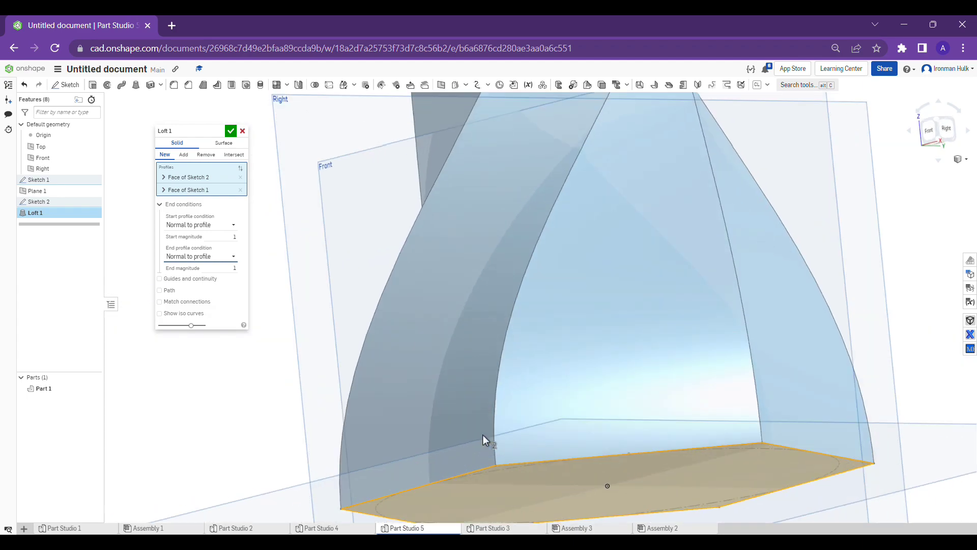
mouse_move(483, 434)
right_mouse_down()
mouse_move(469, 440)
mouse_move(480, 425)
mouse_move(497, 463)
mouse_move(479, 434)
right_mouse_up()
scroll(470, 442, "down", 5)
scroll(480, 454, "up", 5)
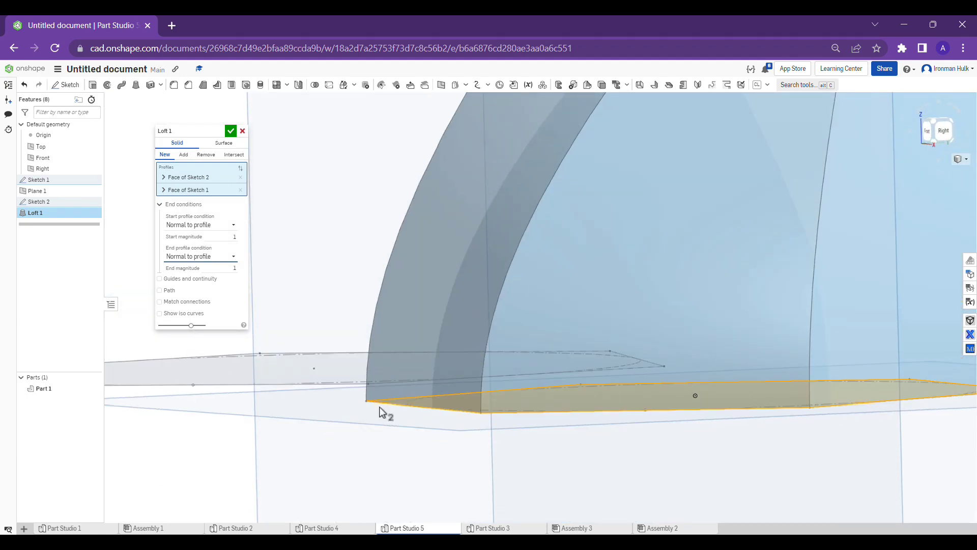
scroll(441, 204, "down", 5)
right_click_drag(442, 204, 532, 319)
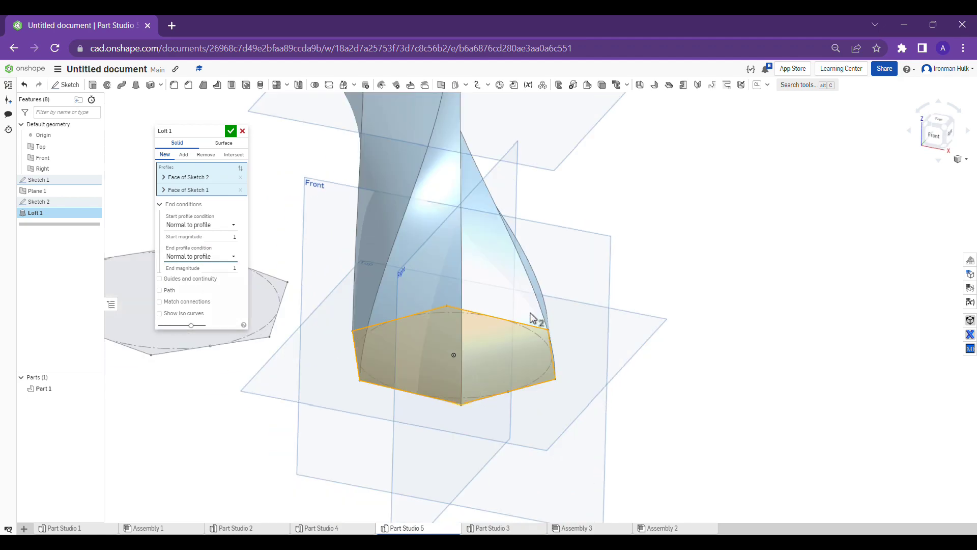
right_click_drag(589, 274, 594, 338)
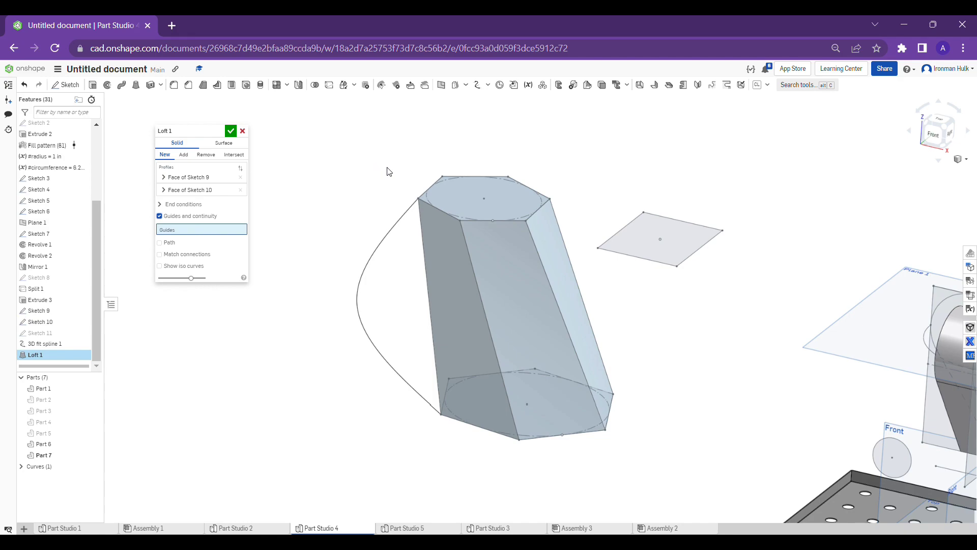
Orbit and zoom around the Part Studio 4 loft to inspect it and the spline
scroll(388, 219, "up", 3)
right_click_drag(388, 218, 416, 235)
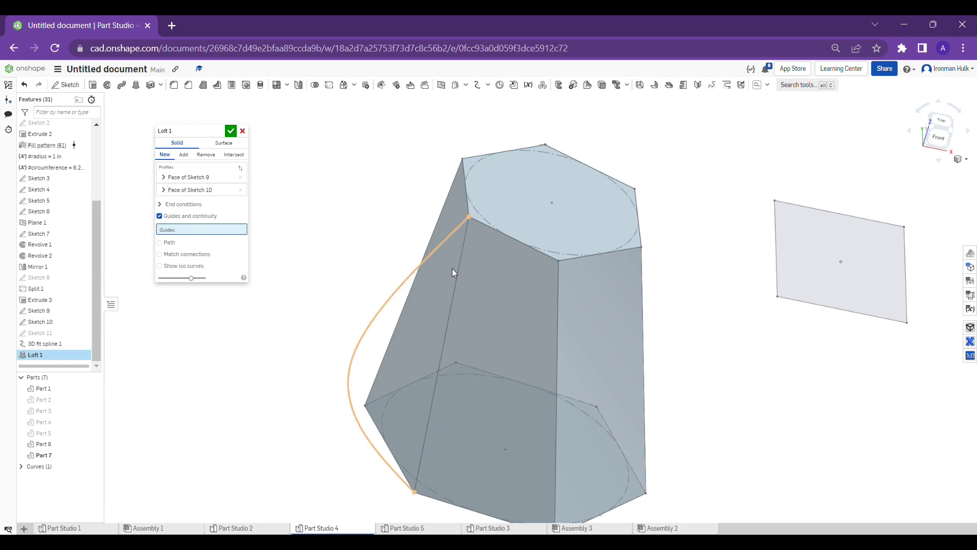
scroll(490, 227, "up", 3)
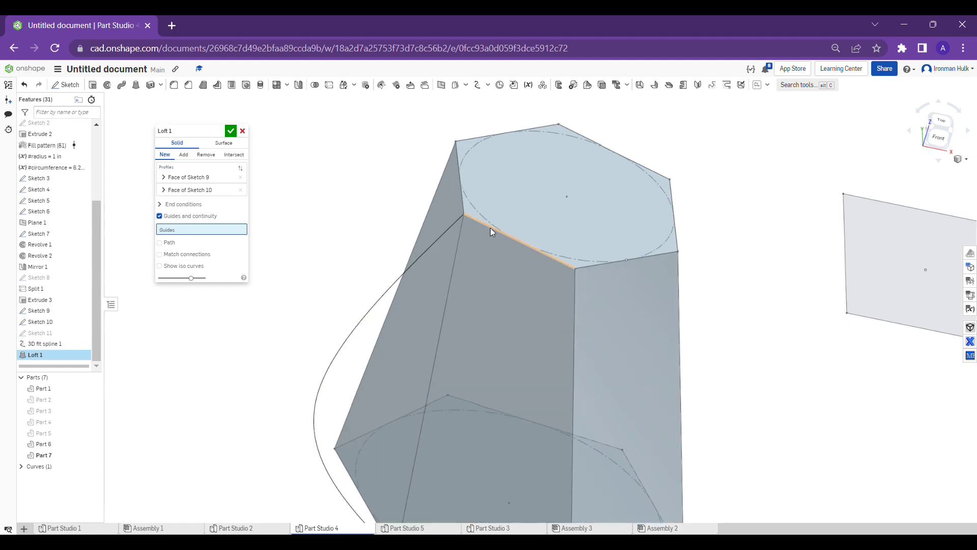
right_click_drag(491, 227, 466, 179)
scroll(442, 212, "down", 2)
right_click_drag(443, 213, 430, 216)
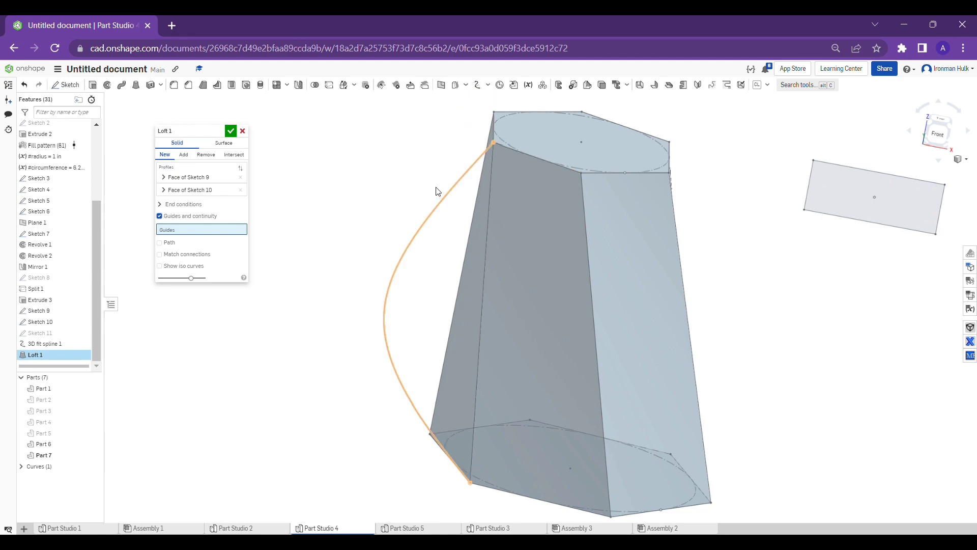
right_click_drag(437, 192, 433, 218)
scroll(488, 187, "up", 3)
scroll(481, 187, "down", 5)
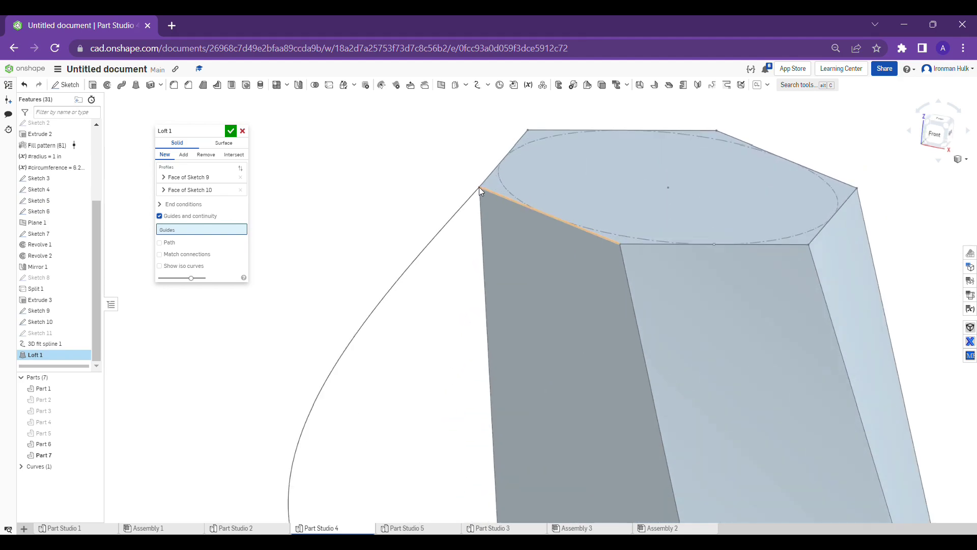
middle_click_drag(471, 247, 465, 279)
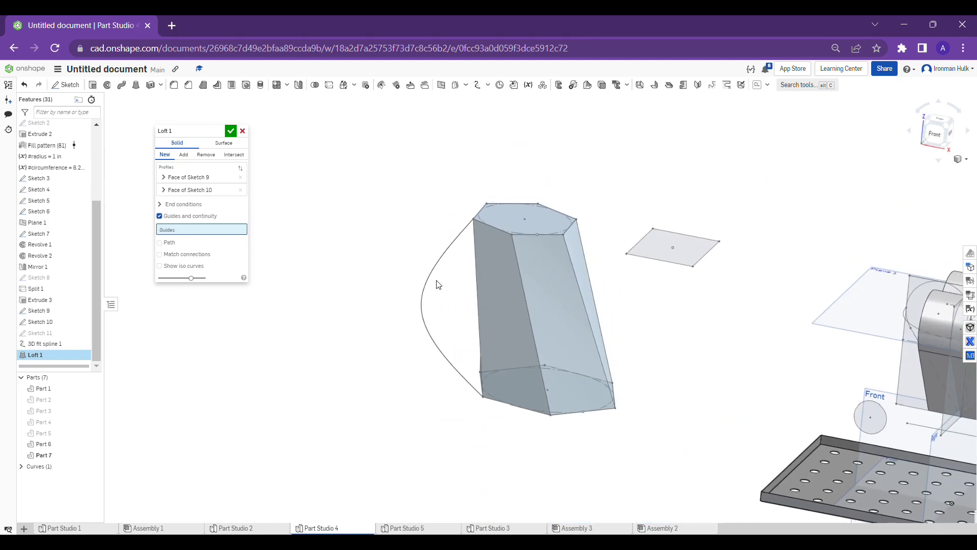
right_click_drag(420, 263, 385, 222)
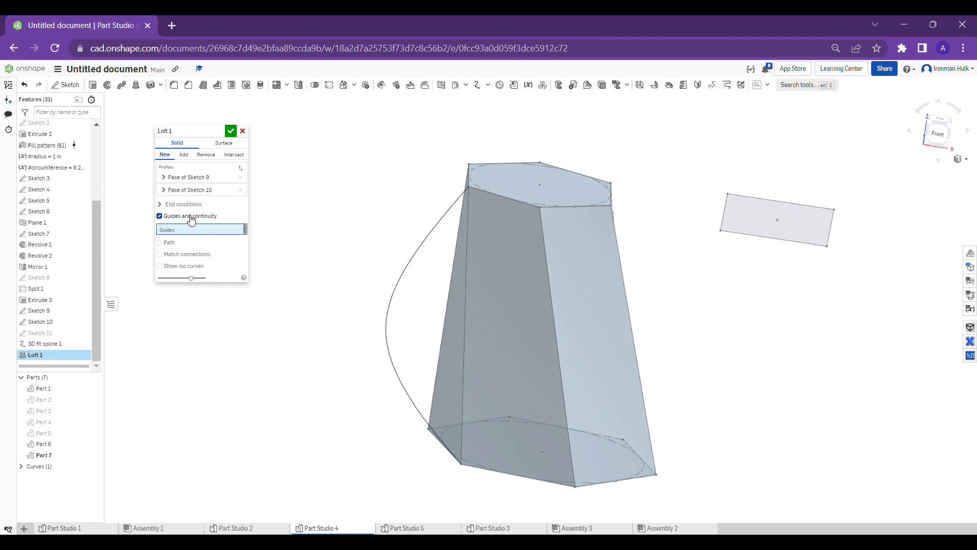
right_click_drag(462, 203, 515, 199)
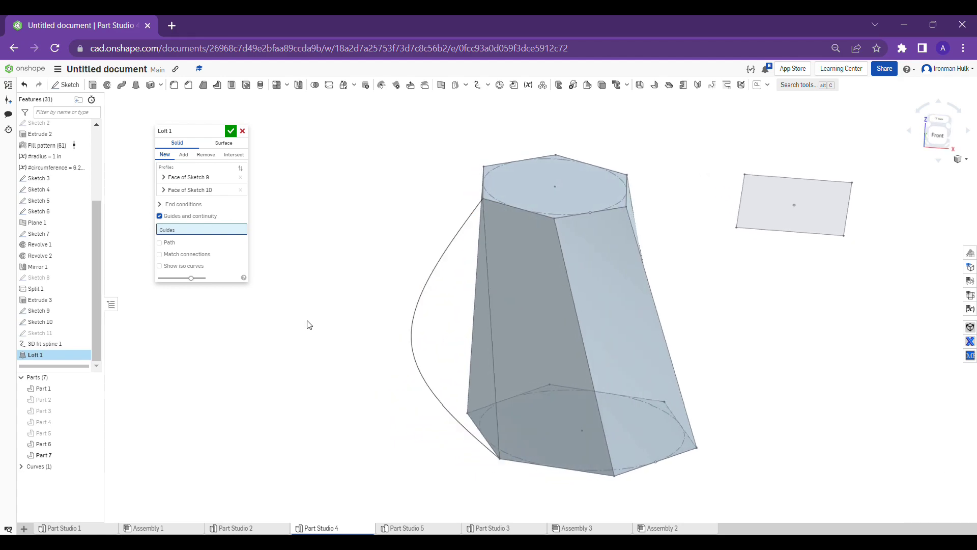
Select the 3D fit spline Curve 1 as the loft's guide and inspect the bulging side
left_click(441, 264)
right_click_drag(441, 264, 500, 289)
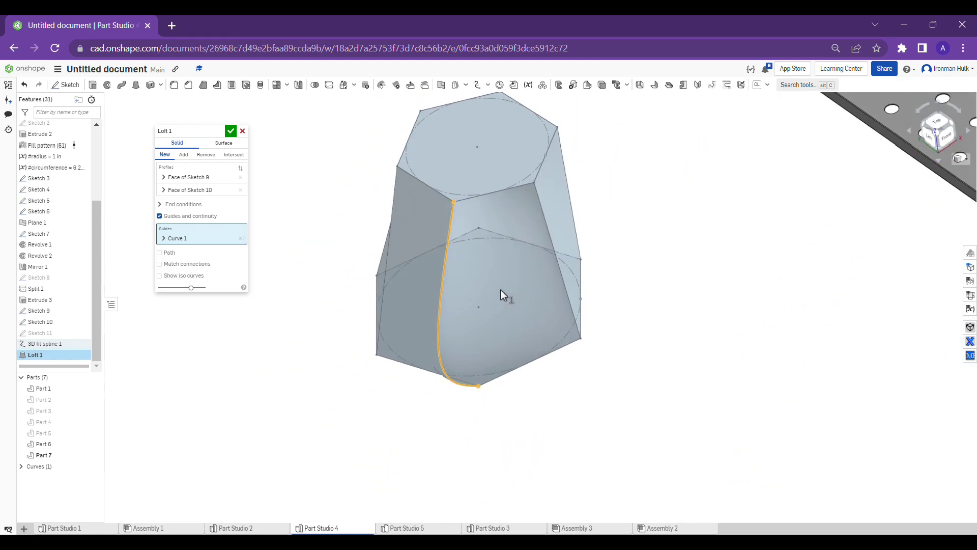
scroll(512, 224, "up", 10)
scroll(560, 262, "down", 5)
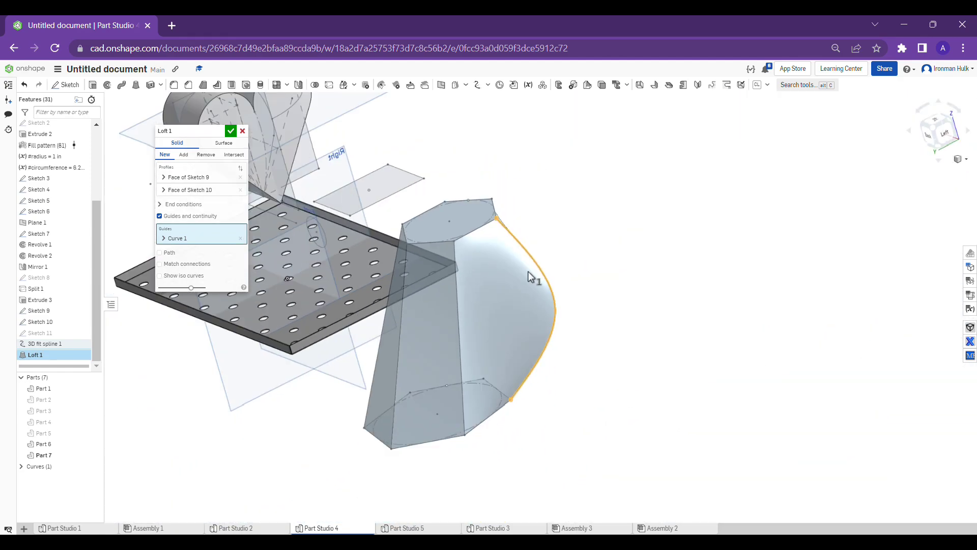
scroll(527, 271, "up", 4)
right_click_drag(528, 258, 342, 233)
scroll(314, 301, "down", 3)
scroll(432, 278, "up", 3)
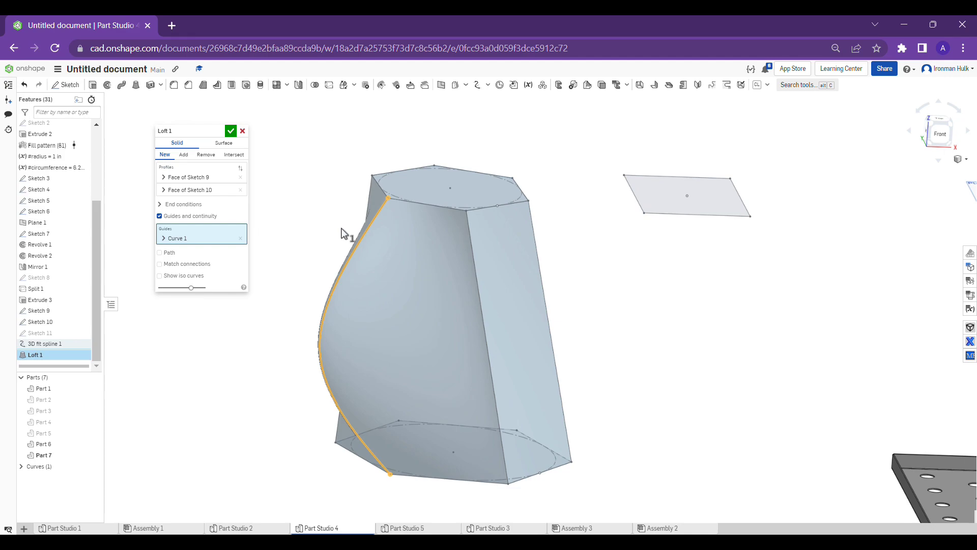
middle_click_drag(305, 224, 333, 220)
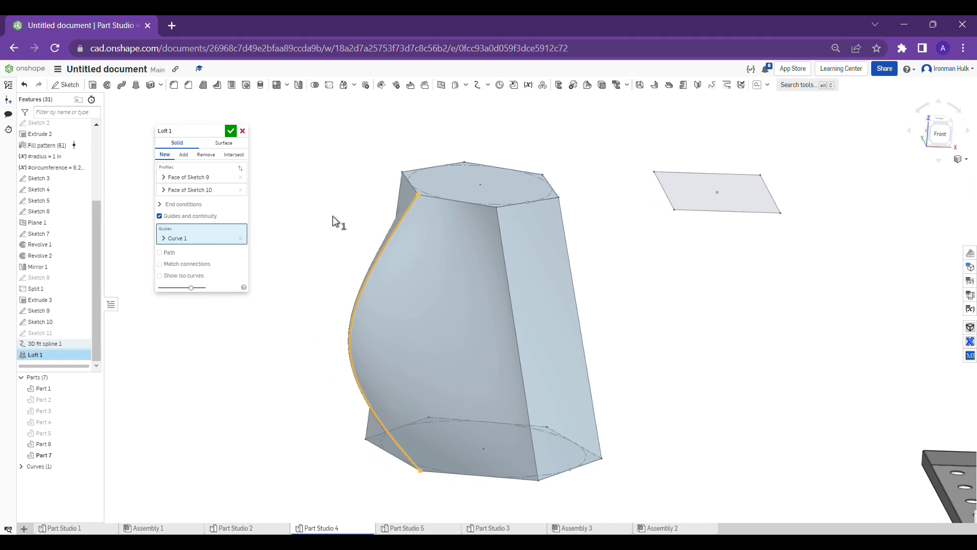
Switch the loft from Guides and continuity to Path and clear Curve 1 from the path selection
left_click(162, 215)
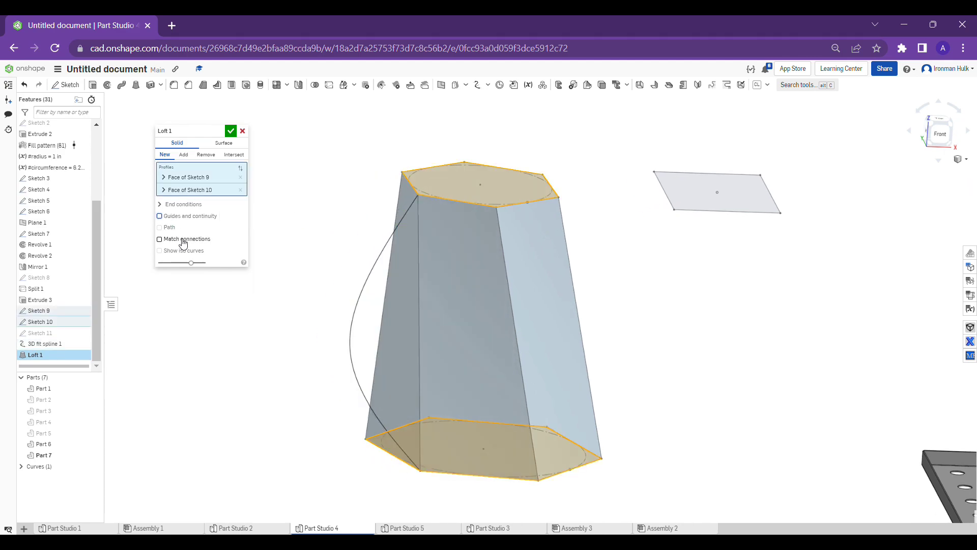
left_click(176, 229)
middle_click_drag(339, 224, 399, 207)
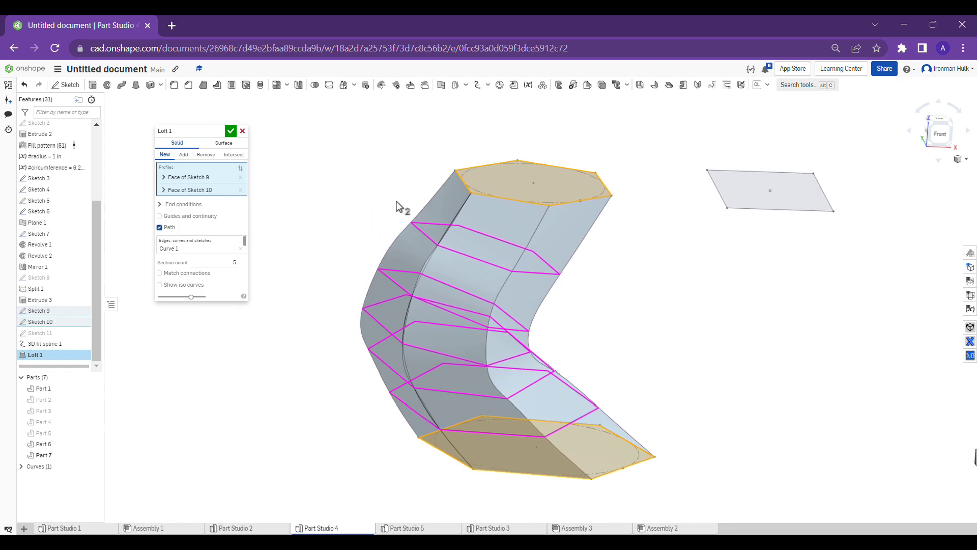
left_click(226, 251)
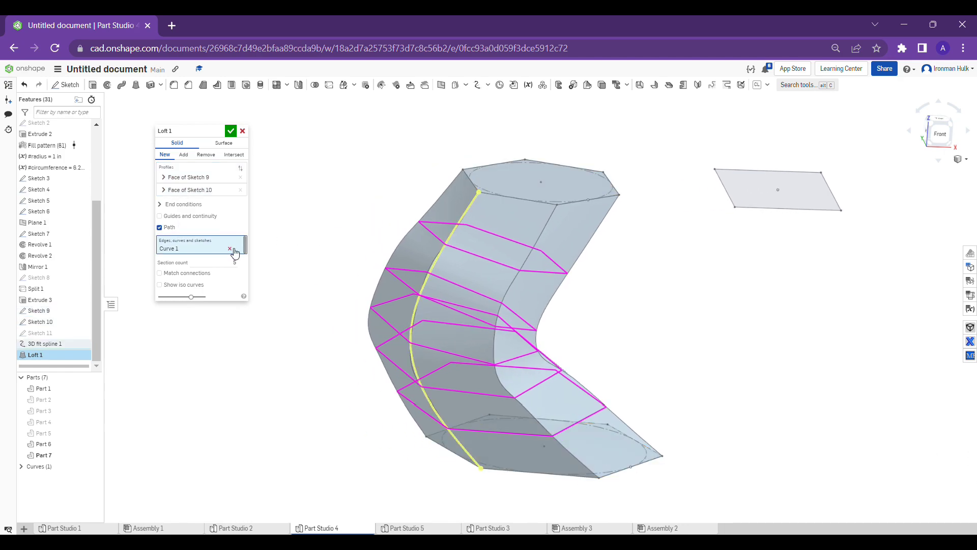
left_click(231, 249)
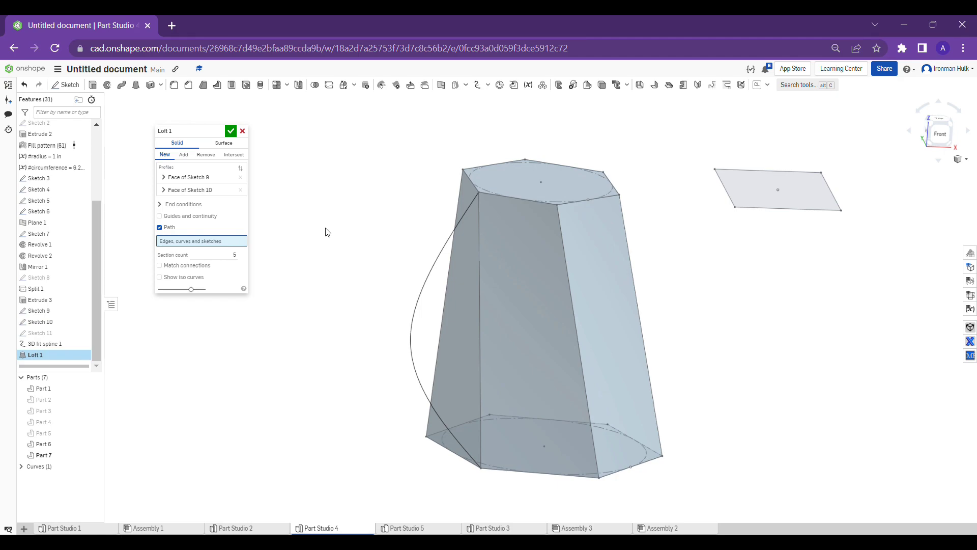
Select the 3D spline as the loft path and orbit to inspect the curved loft
right_click_drag(334, 234, 783, 231)
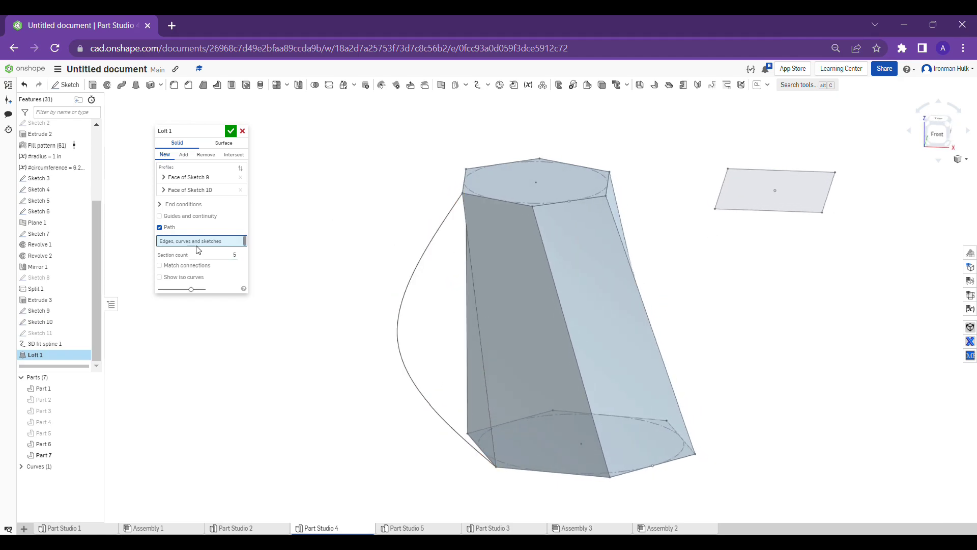
left_click(434, 247)
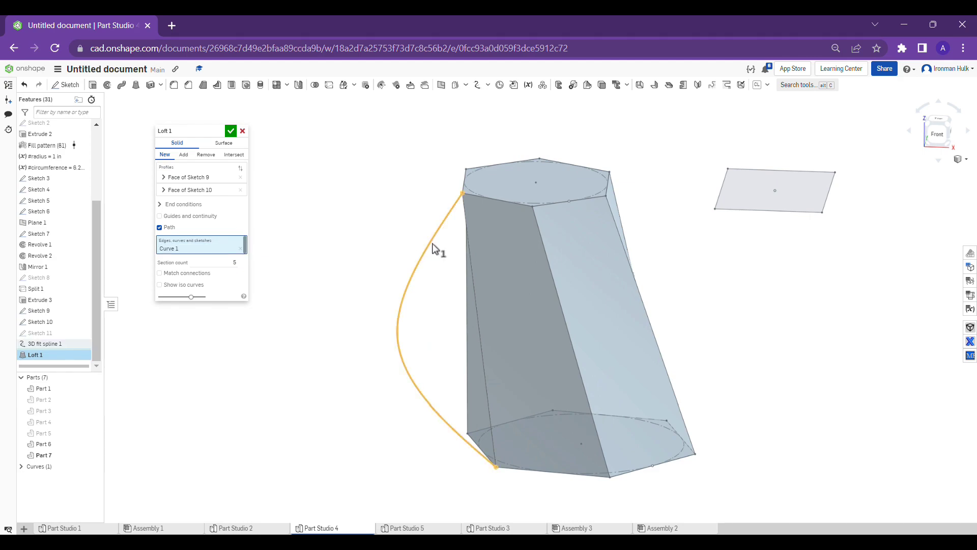
right_click_drag(437, 247, 604, 249)
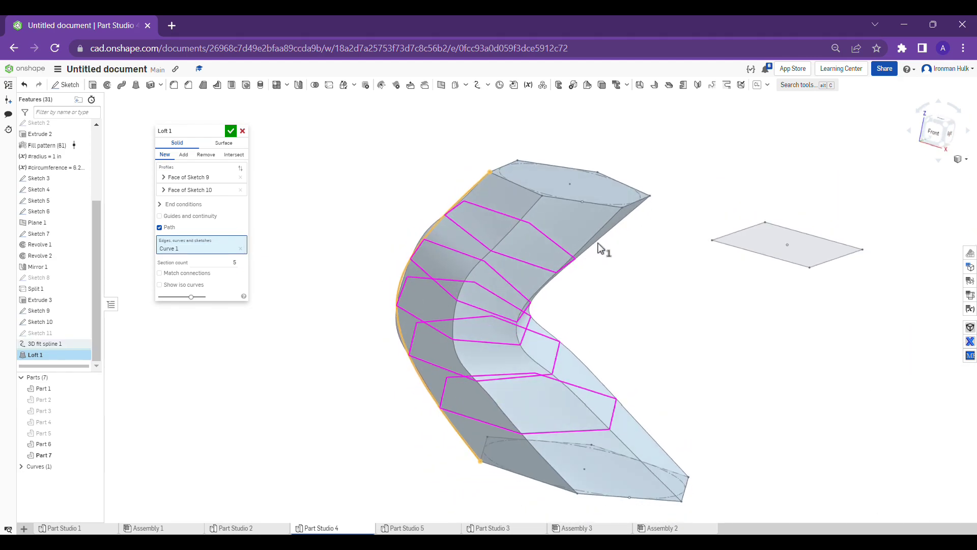
right_click_drag(570, 504, 632, 375)
scroll(361, 245, "up", 3)
scroll(387, 243, "down", 5)
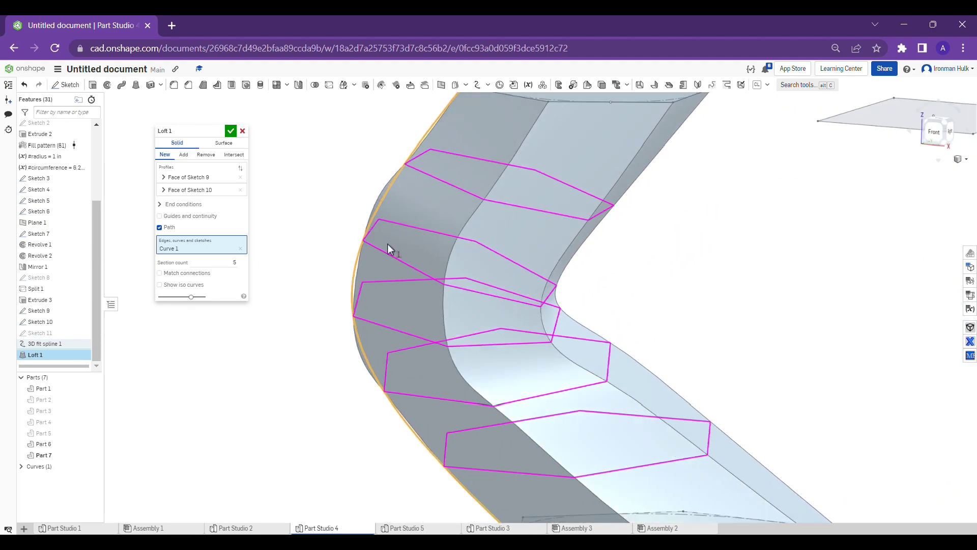
middle_click_drag(381, 264, 401, 305)
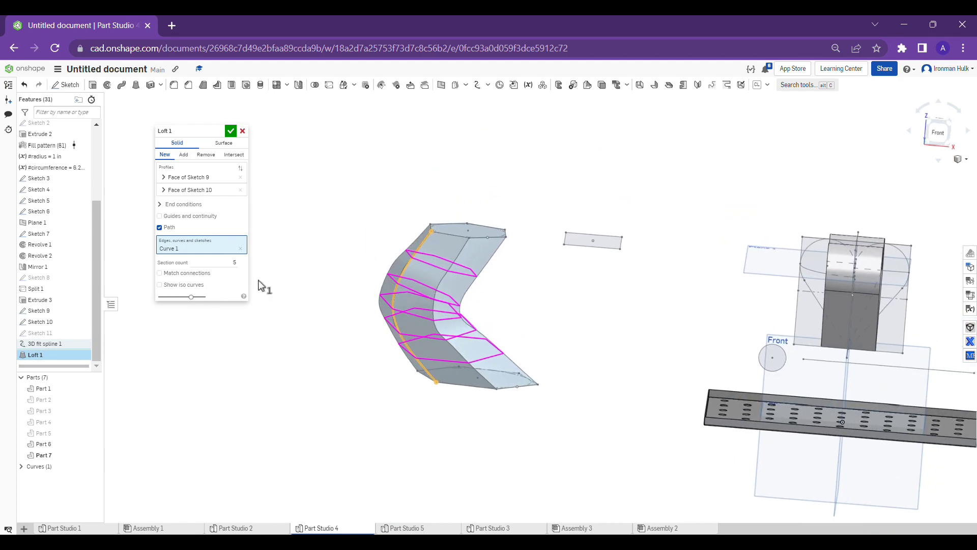
scroll(432, 266, "up", 3)
scroll(432, 266, "down", 2)
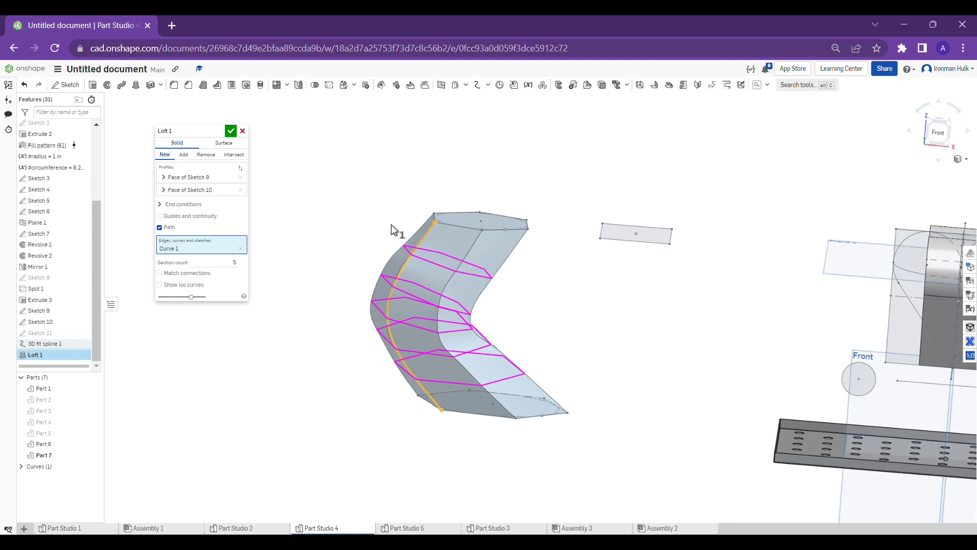
Reduce the path loft's section count to 1 and inspect the single section from the front
left_click(225, 265)
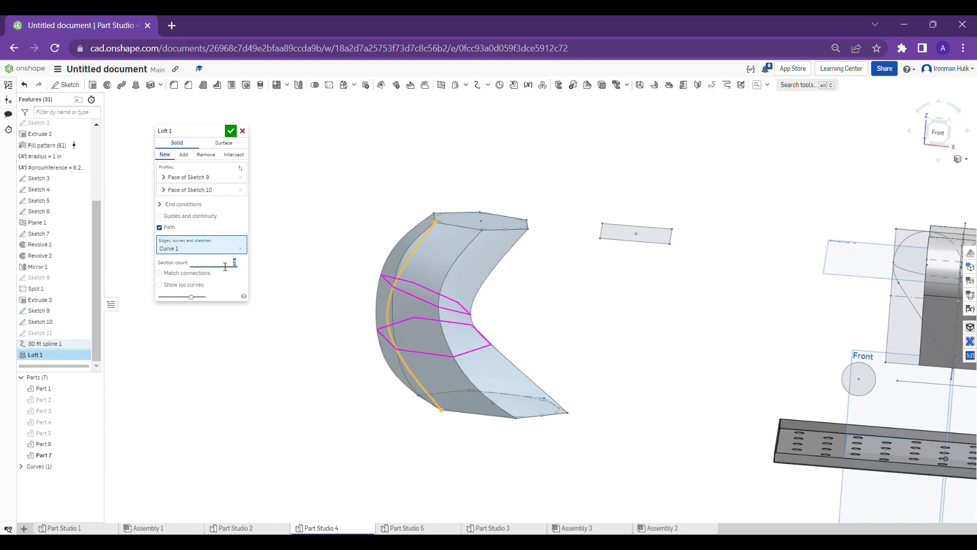
key("Down")
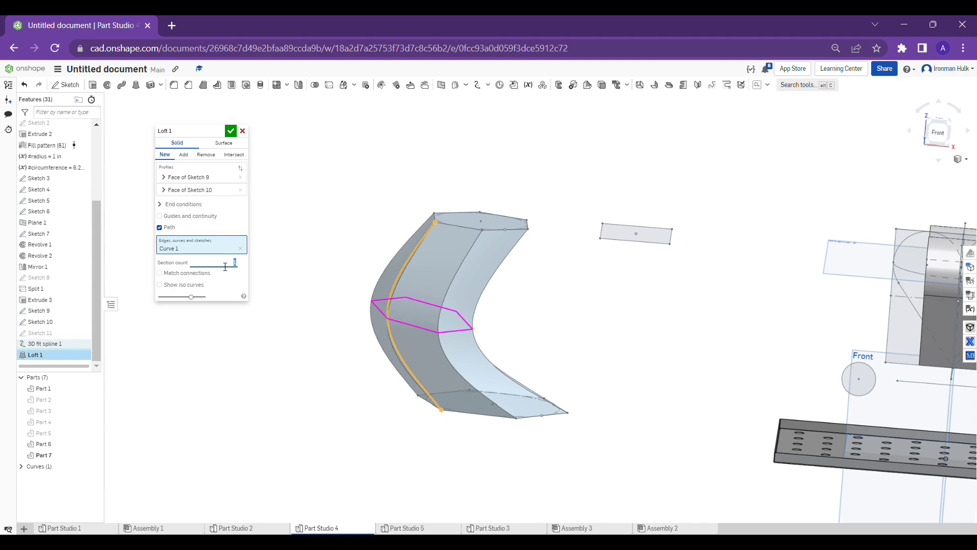
right_click_drag(305, 275, 433, 303)
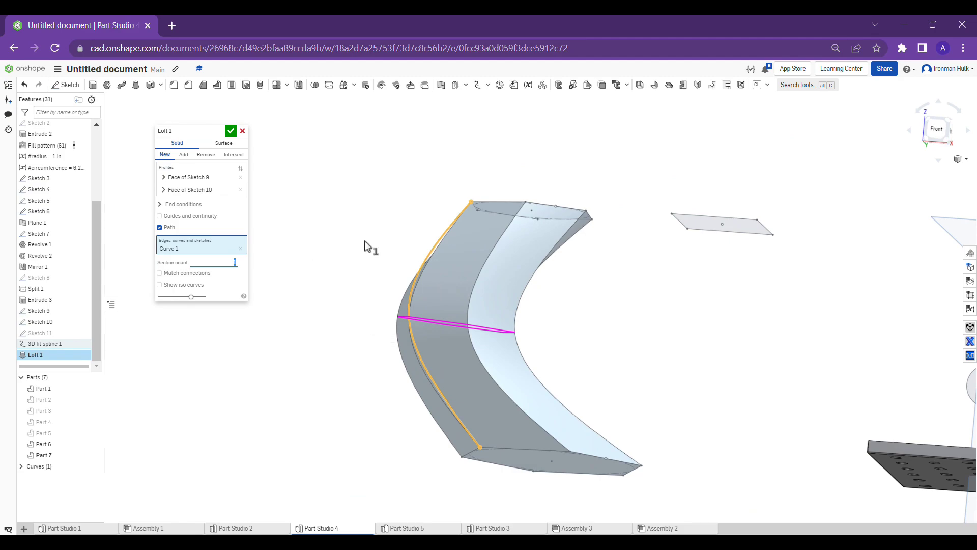
right_click_drag(366, 244, 518, 333)
right_click_drag(423, 336, 524, 294)
right_click_drag(382, 265, 633, 201)
left_click(927, 144)
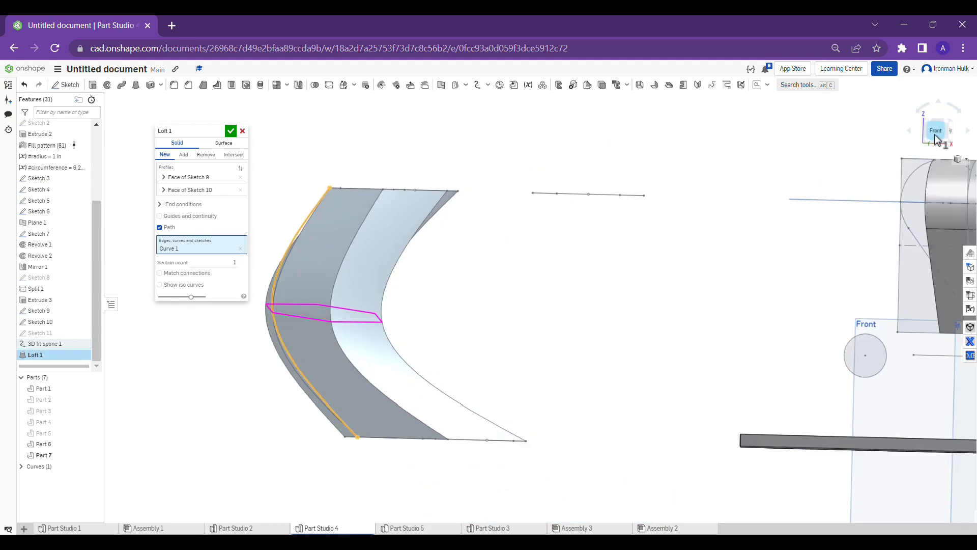
scroll(348, 290, "up", 2)
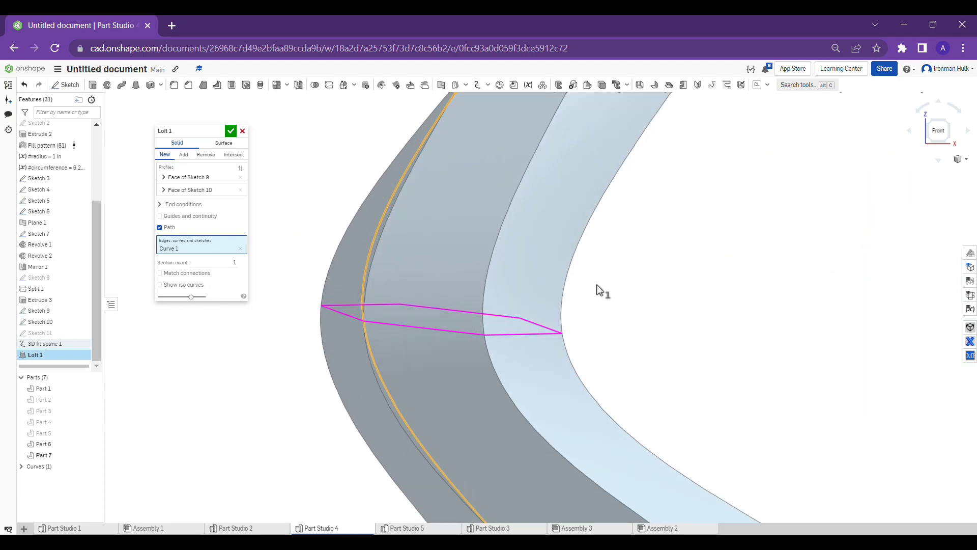
Try section counts of 5, 6, 14 and 15, then settle on 4
double_click(235, 263)
type("5")
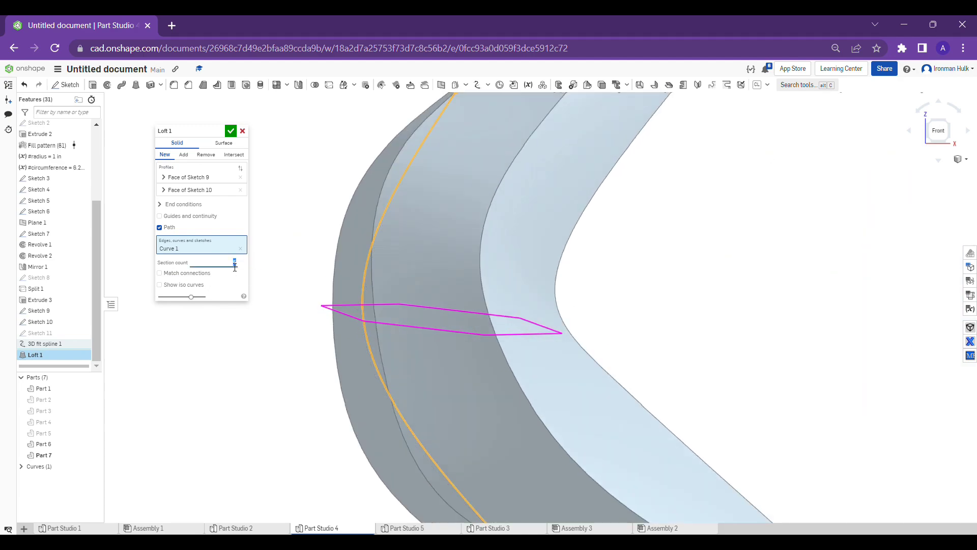
type("f")
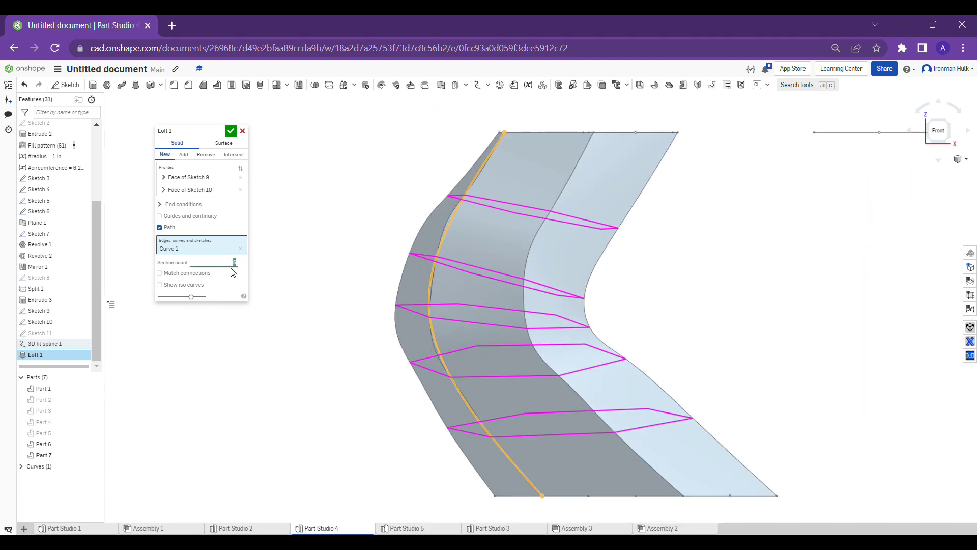
key("Up")
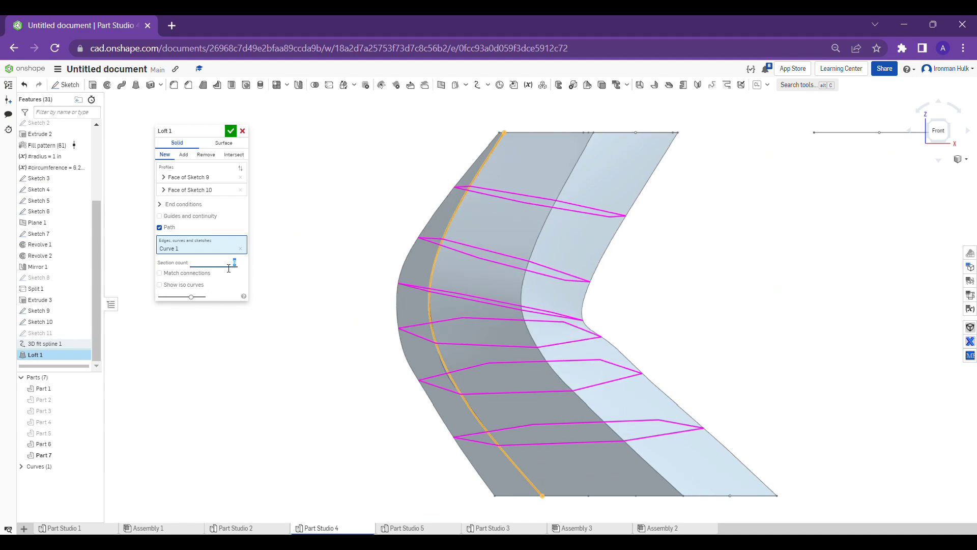
key("Up")
key("Up")
key("Up")
key("Up")
key("Up")
key("Up")
key("Up")
key("Up")
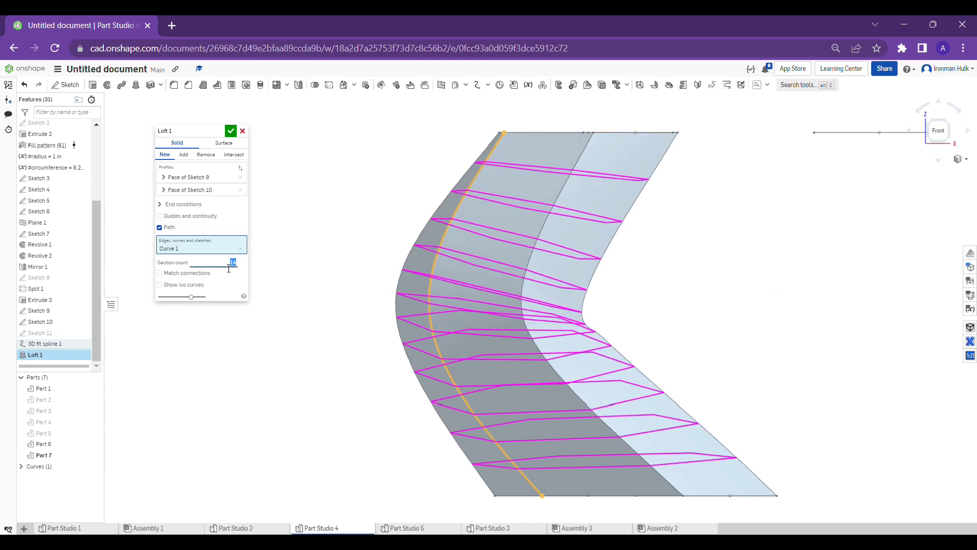
key("Up")
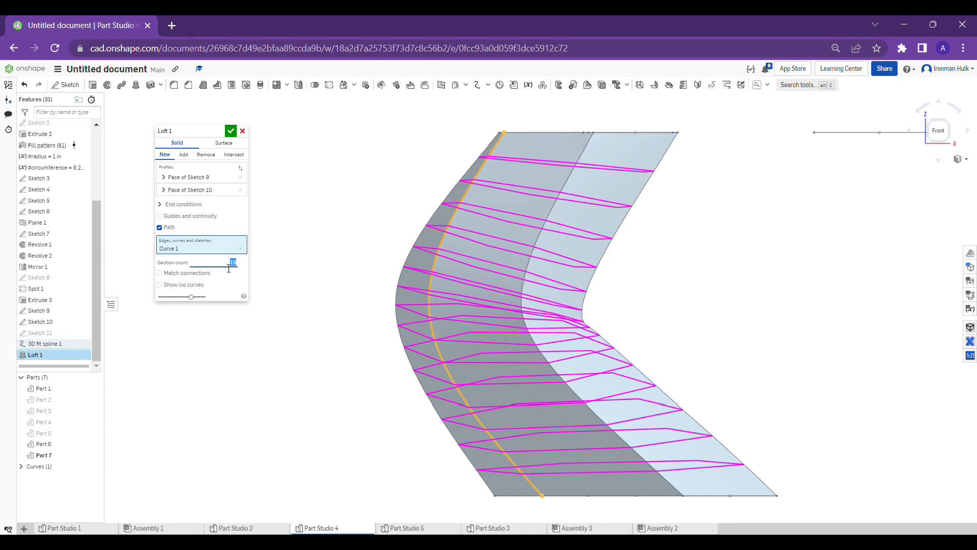
scroll(461, 286, "down", 2)
key("Down")
key("Down")
key("Down")
key("Down")
key("Down")
key("Down")
key("Down")
key("Down")
key("Down")
key("Down")
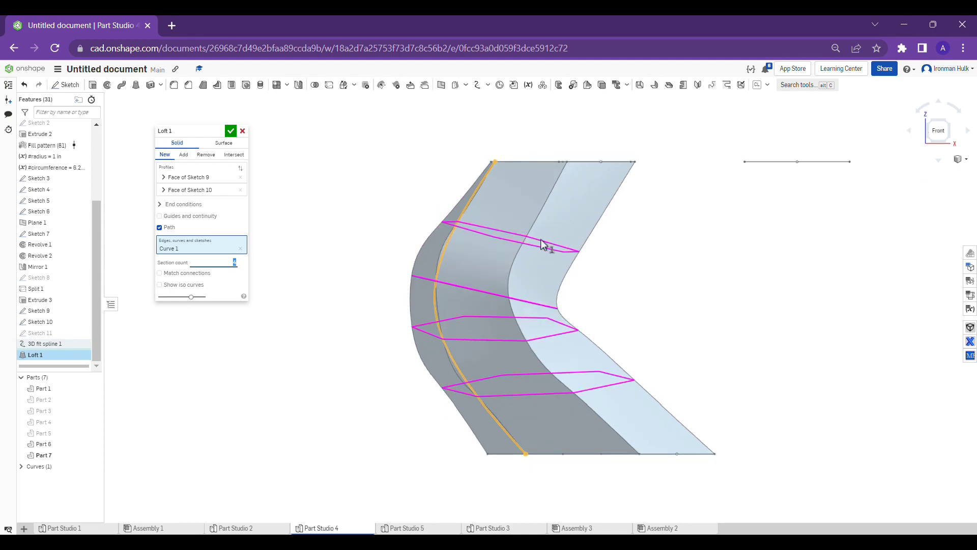
Inspect the four-section path loft by orbiting and using the front and isometric views
right_click_drag(541, 245, 609, 218)
right_click_drag(526, 225, 467, 295)
scroll(576, 261, "down", 3)
right_click_drag(576, 261, 562, 276)
scroll(565, 247, "up", 3)
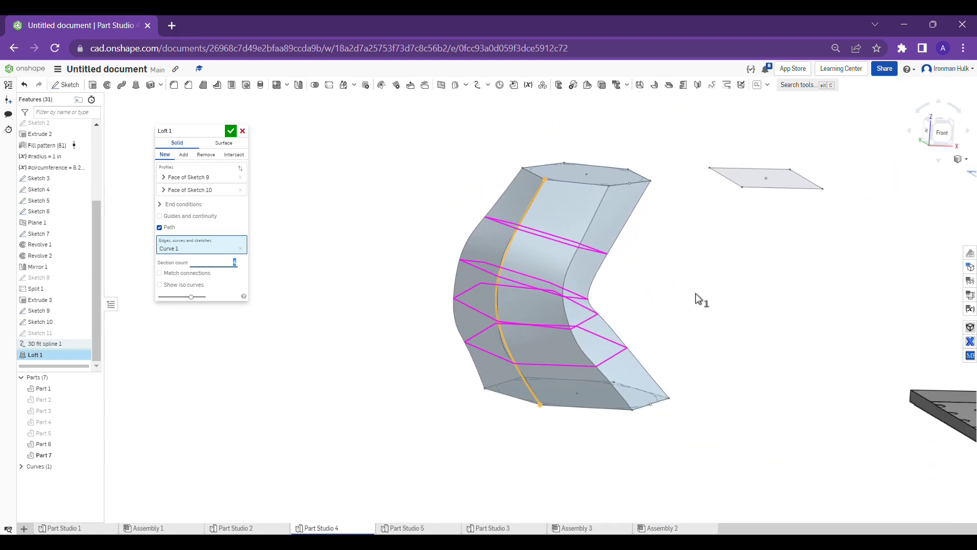
left_click(947, 135)
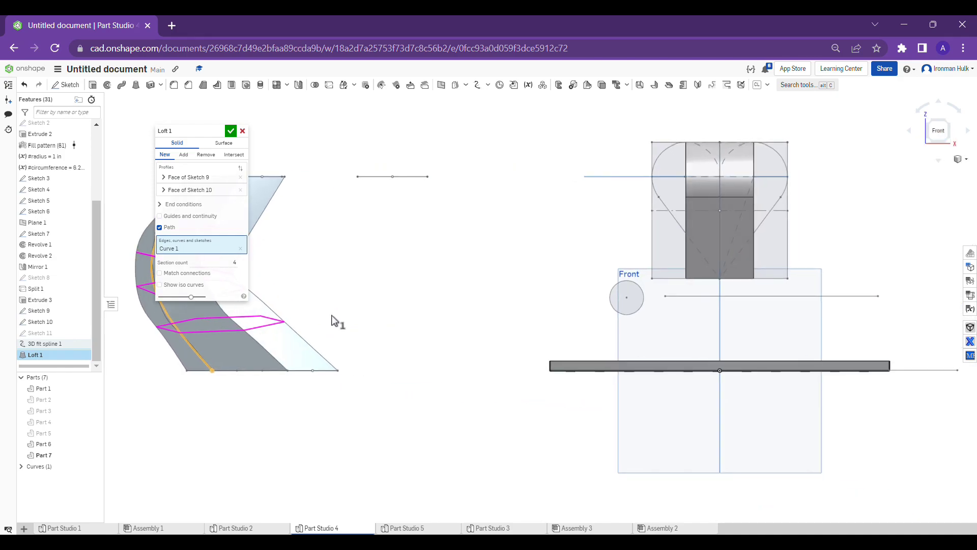
key("shift+7")
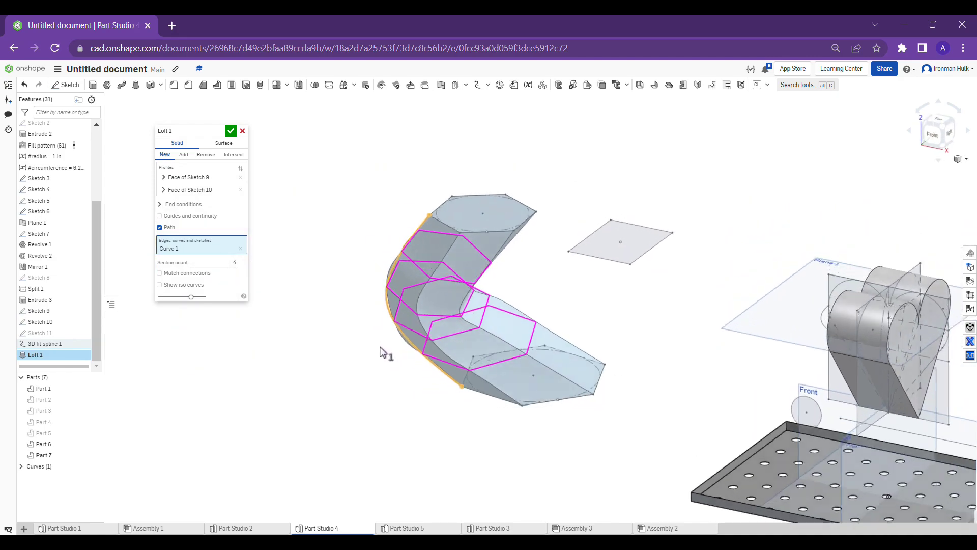
right_click_drag(381, 351, 355, 342)
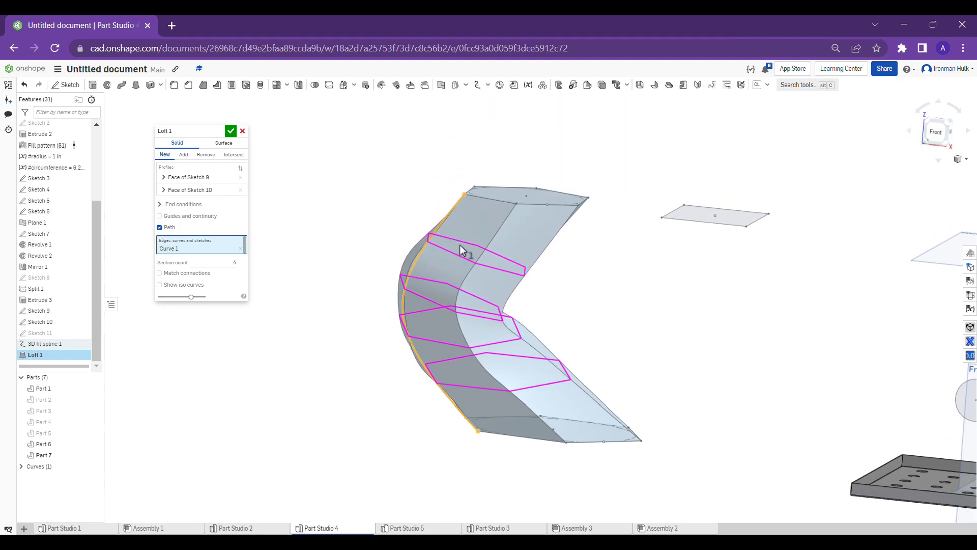
mouse_move(460, 245)
right_mouse_down()
mouse_move(438, 234)
mouse_move(474, 251)
mouse_move(451, 250)
mouse_move(459, 245)
right_mouse_up()
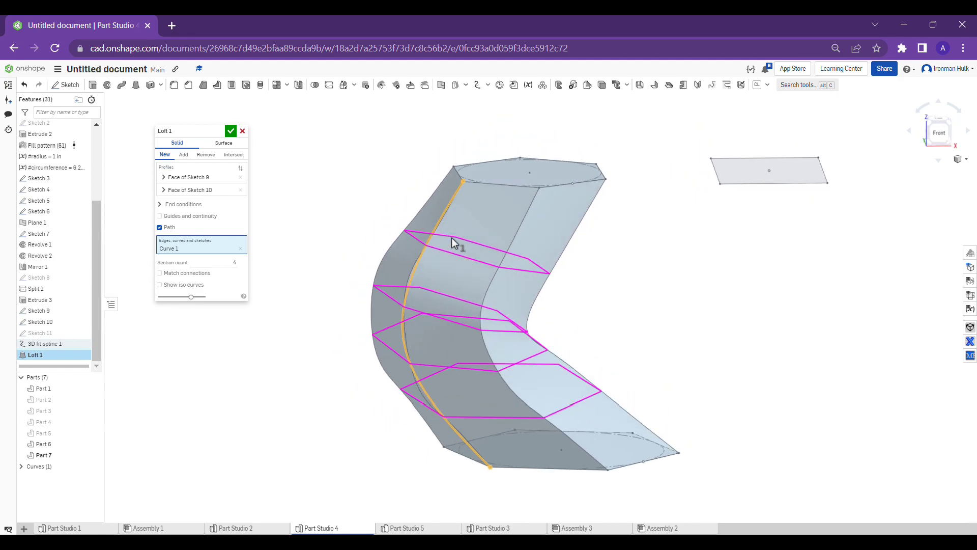
Turn off Path, enable Match connections, and delete the existing vertex connections
left_click(167, 228)
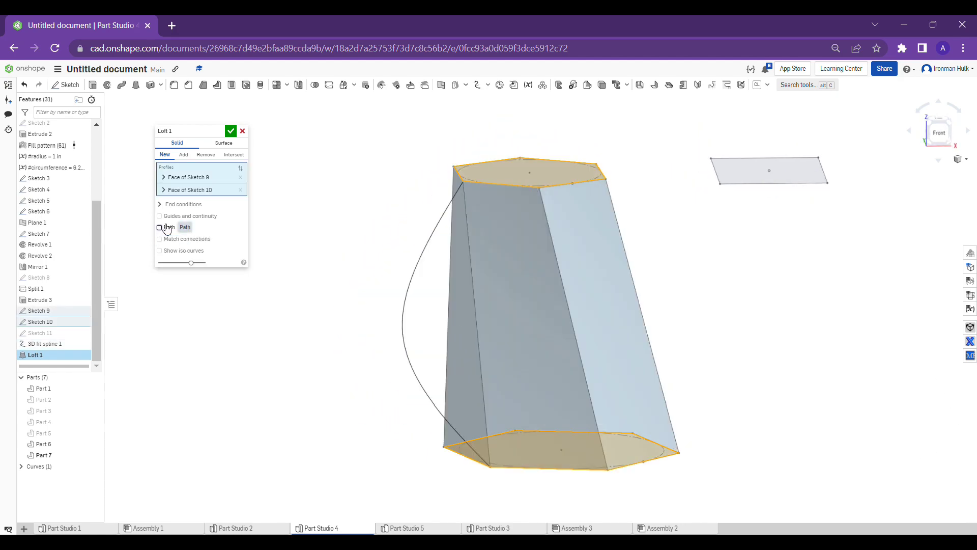
left_click(185, 243)
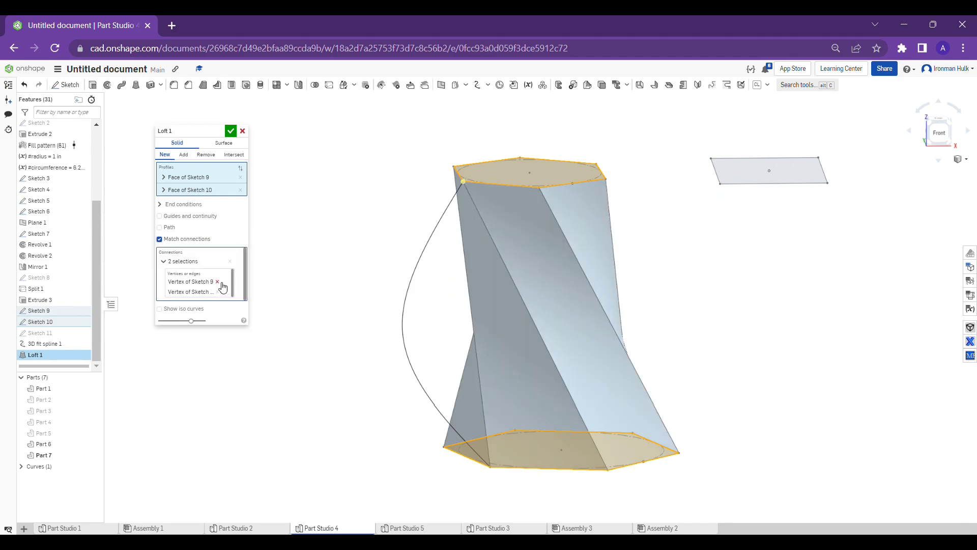
left_click(217, 282)
left_click(218, 283)
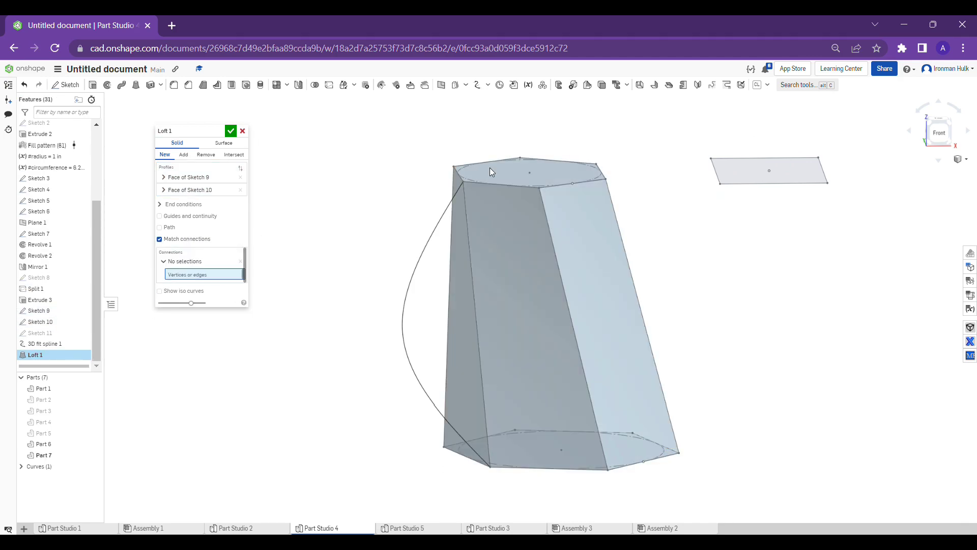
right_click_drag(520, 233, 518, 265)
middle_click_drag(516, 264, 524, 374)
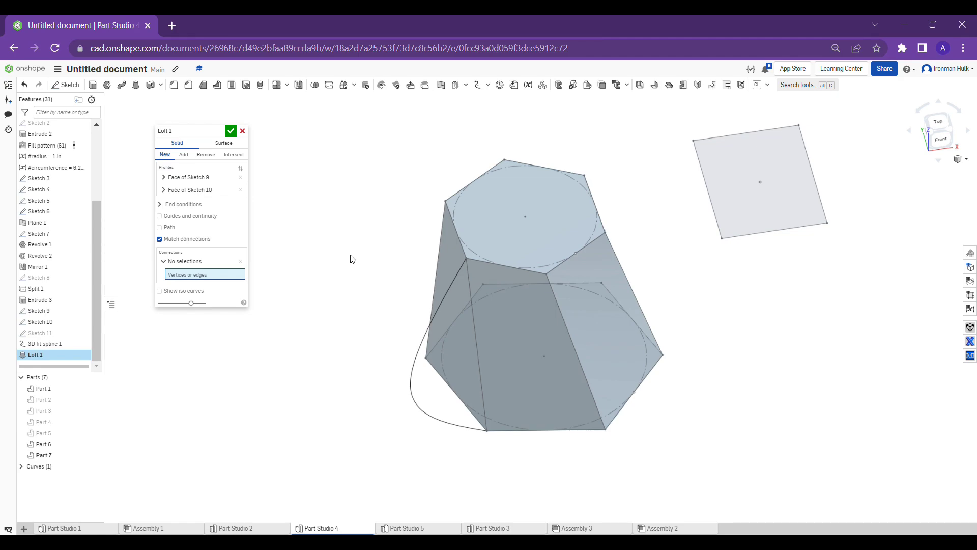
right_click_drag(350, 260, 326, 267)
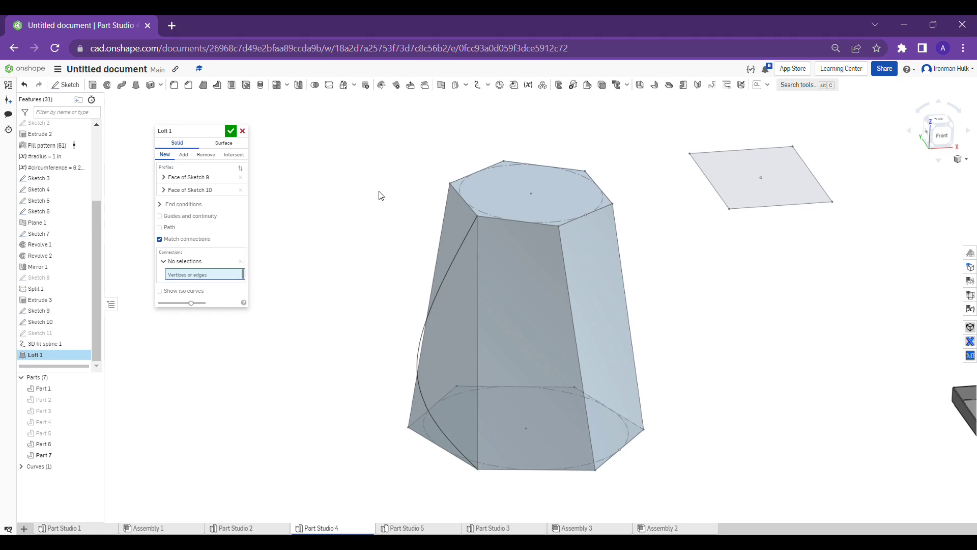
right_click_drag(379, 191, 365, 188)
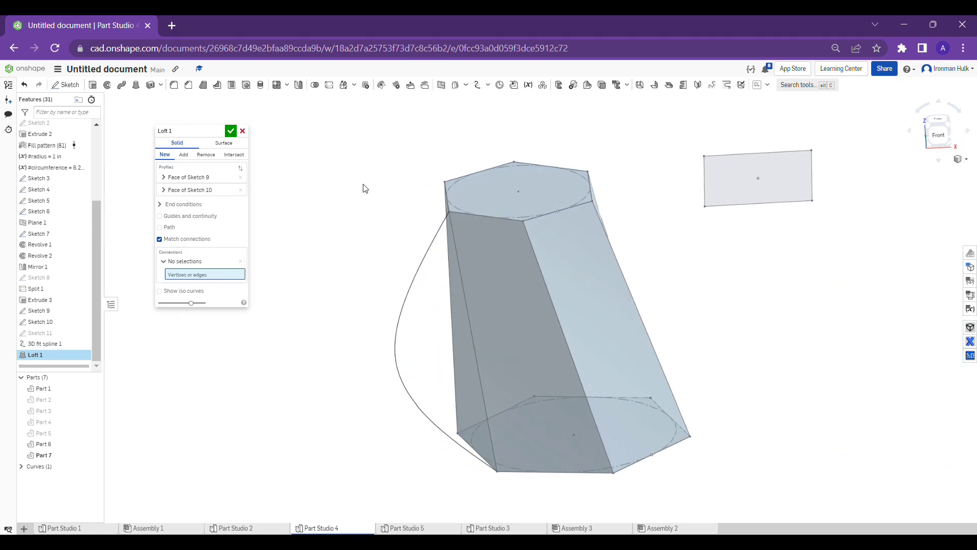
Connect a top-hexagon corner to a bottom-hexagon corner and orbit around the twisted loft
left_click(451, 212)
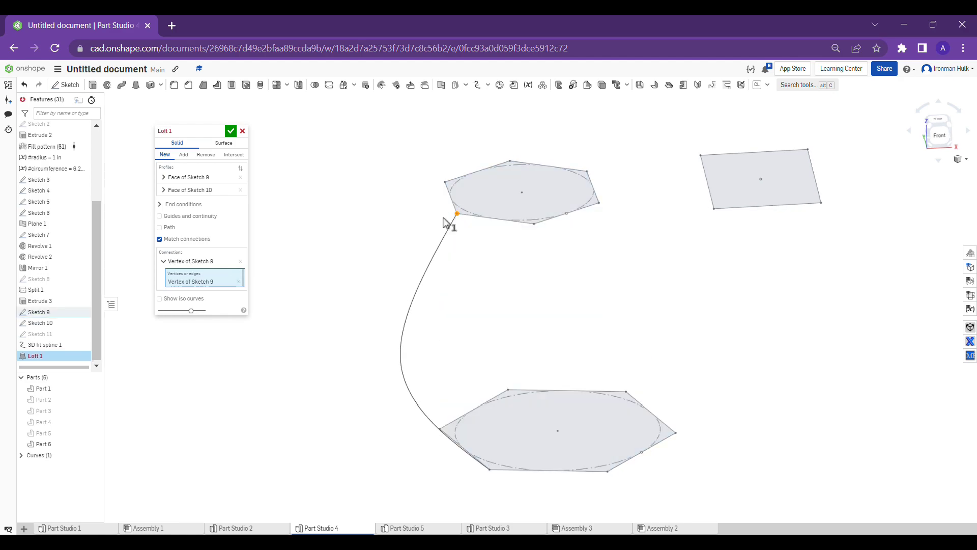
left_click(608, 473)
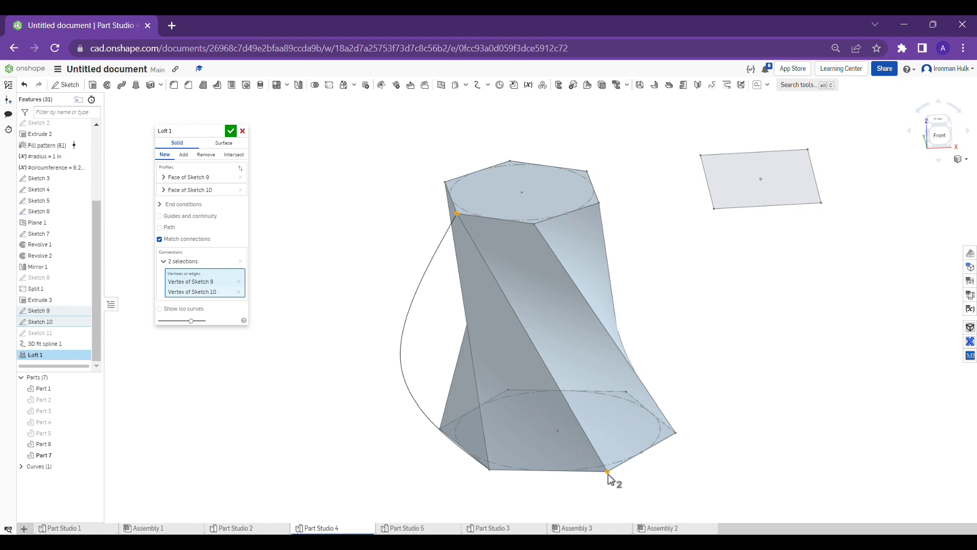
middle_click_drag(694, 360, 665, 318)
right_click_drag(254, 253, 313, 249)
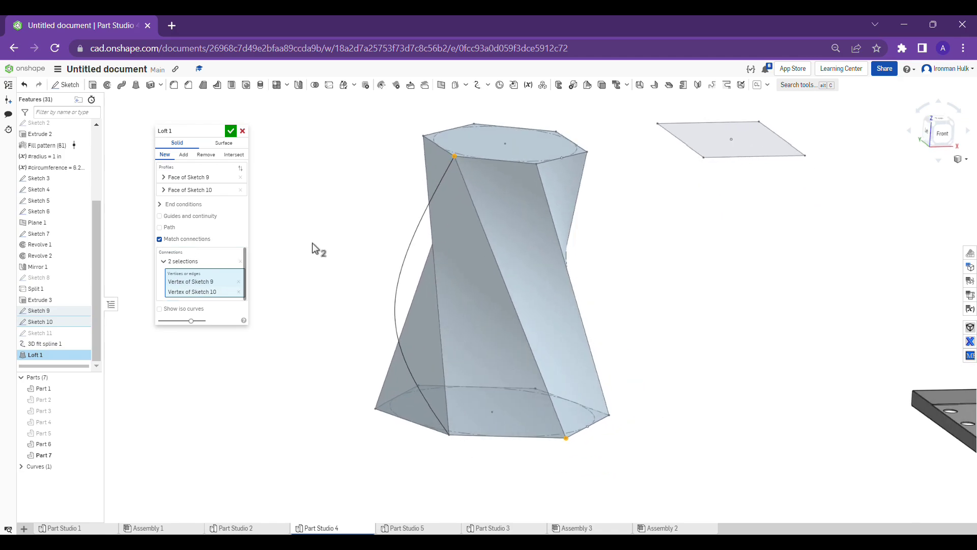
right_click_drag(523, 308, 528, 236)
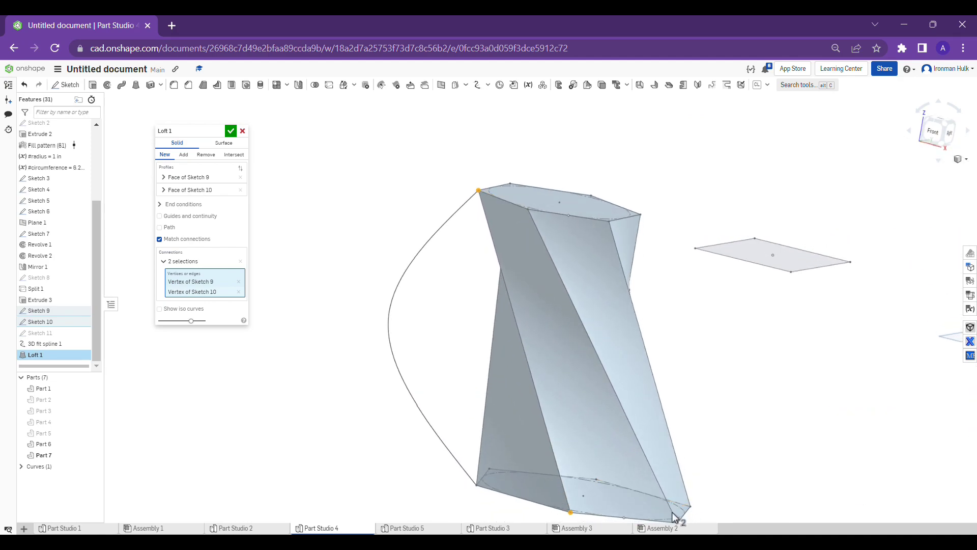
middle_click_drag(676, 509, 647, 428)
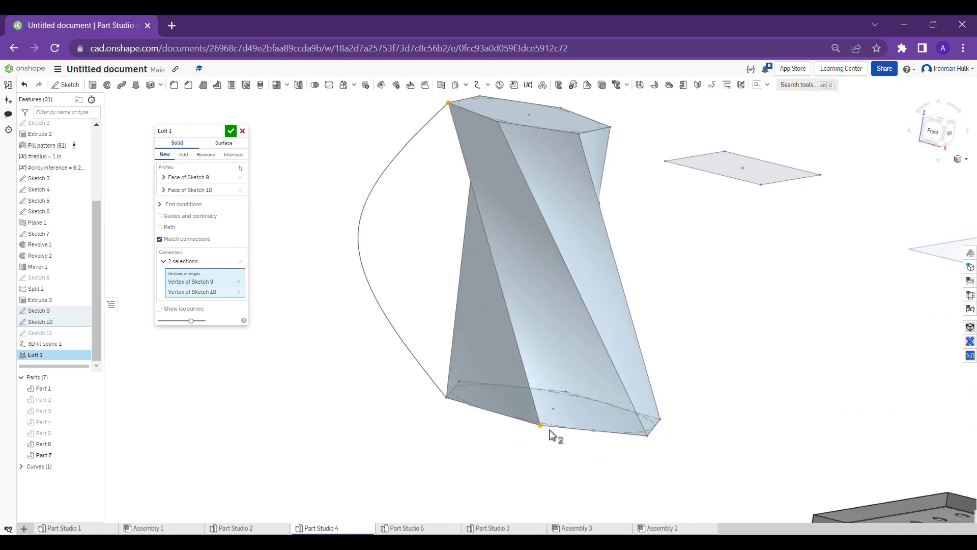
right_click_drag(550, 434, 503, 310)
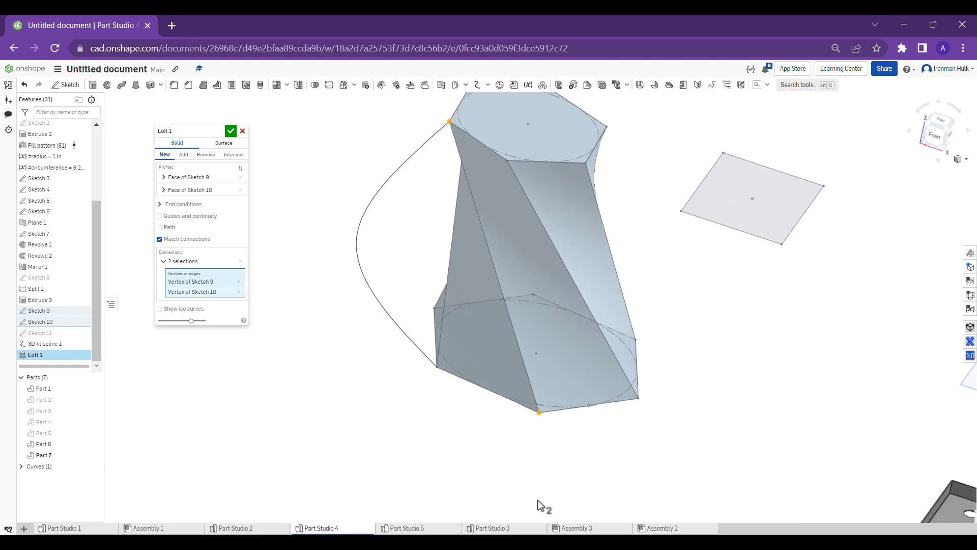
right_click_drag(539, 505, 660, 316)
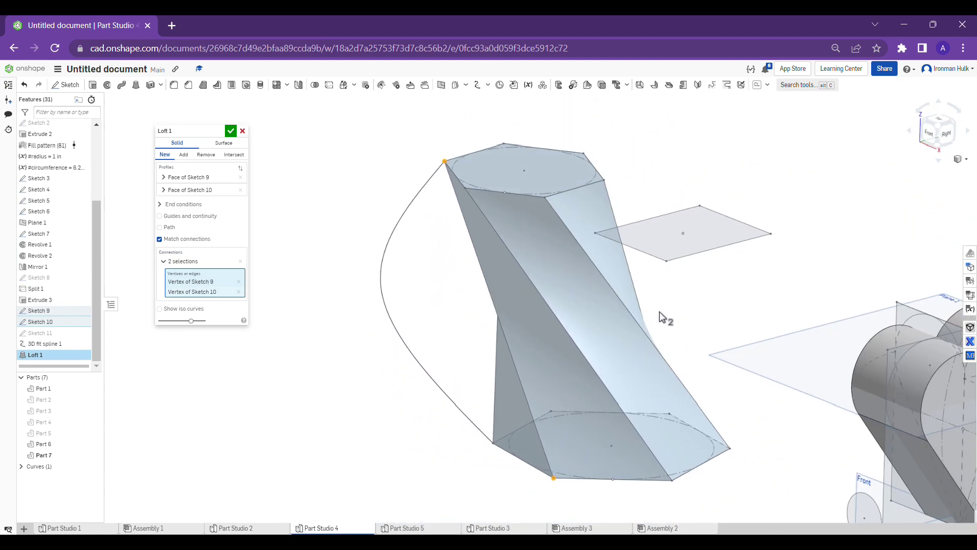
scroll(713, 335, "up", 2)
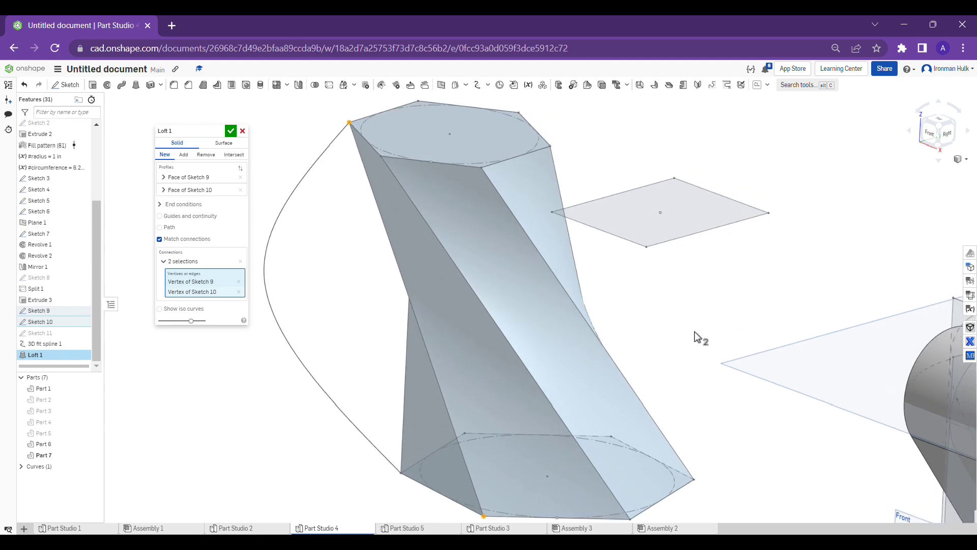
scroll(697, 336, "down", 3)
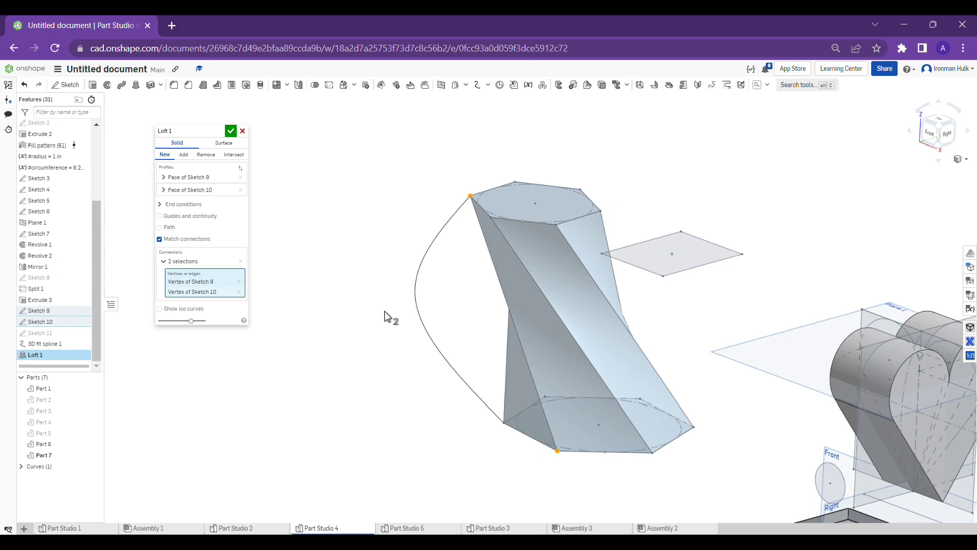
Replace both connections with a new upper vertex paired to the lower hexagon's right vertex
left_click(217, 282)
left_click(218, 282)
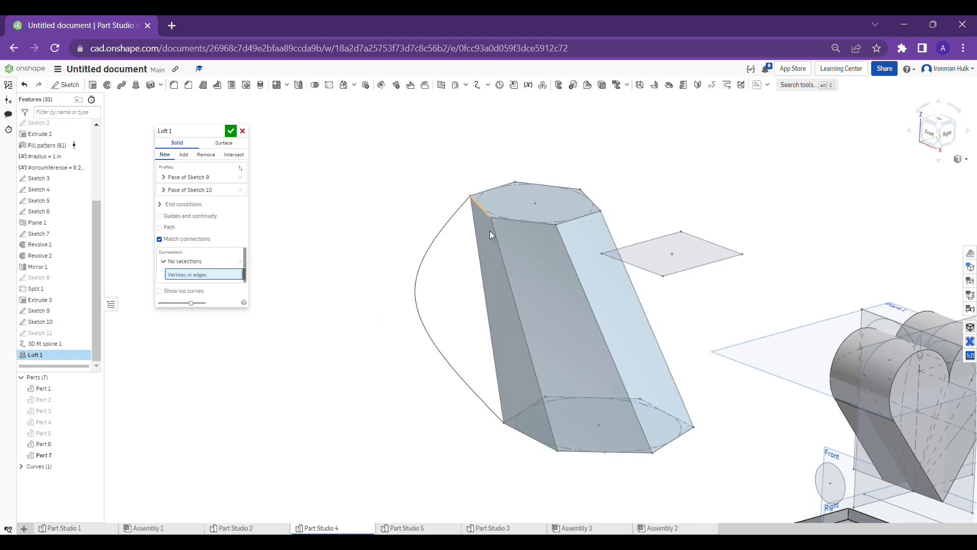
left_click(492, 218)
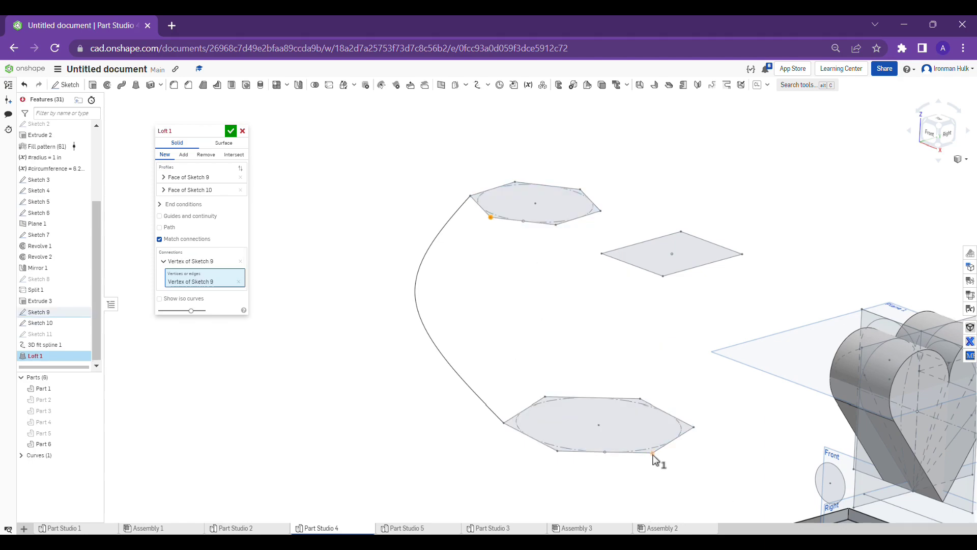
left_click(694, 428)
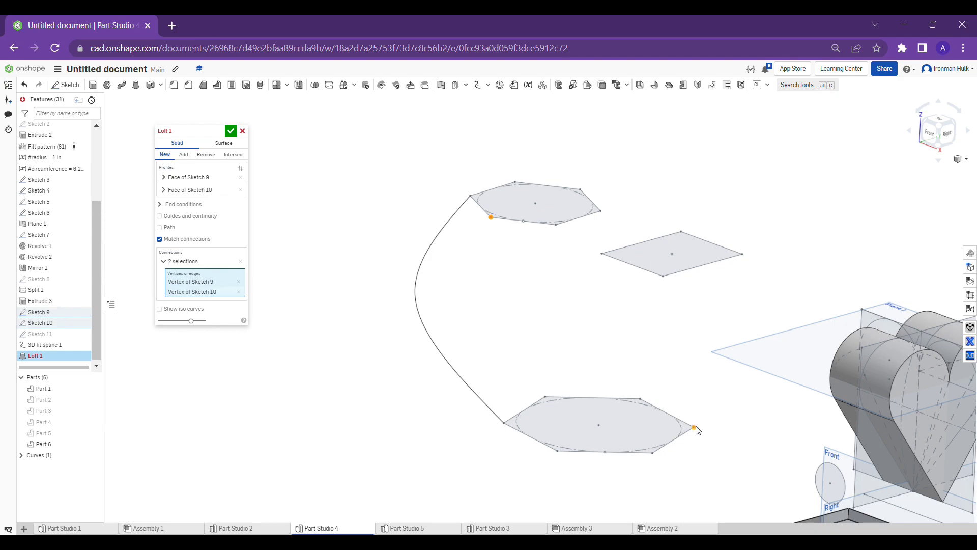
right_click_drag(696, 430, 602, 308)
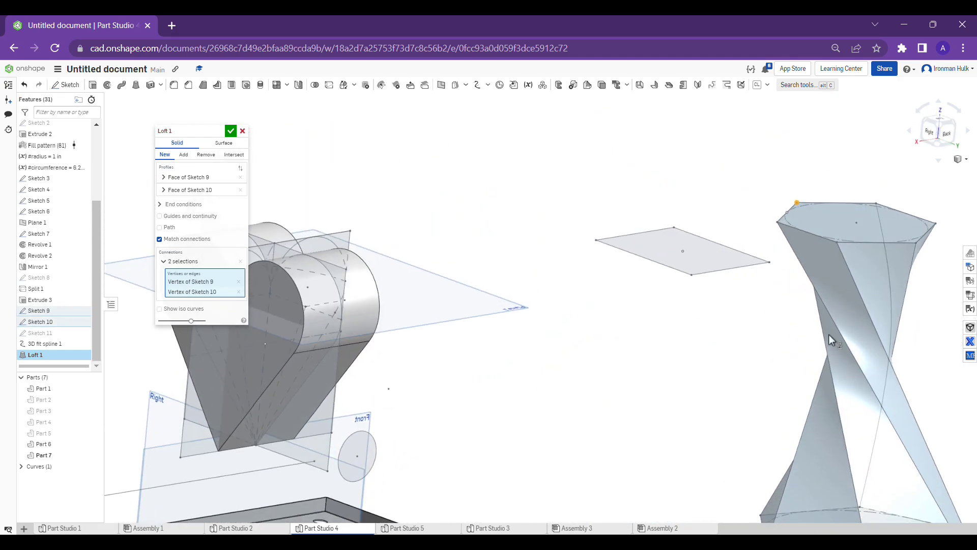
middle_click_drag(830, 337, 572, 321)
right_click_drag(697, 321, 544, 313)
scroll(544, 313, "up", 2)
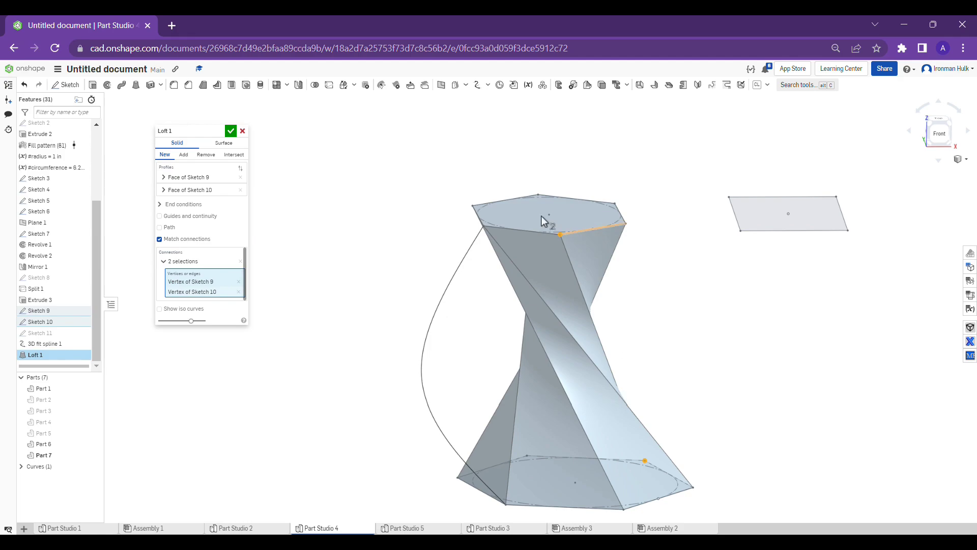
scroll(370, 256, "down", 2)
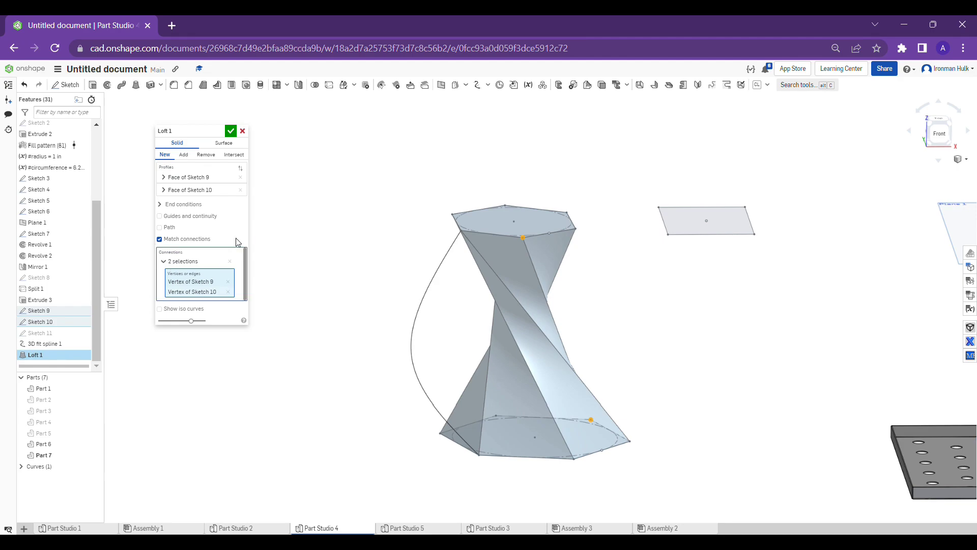
Turn off Match connections and enable Show iso curves on the loft
left_click(161, 239)
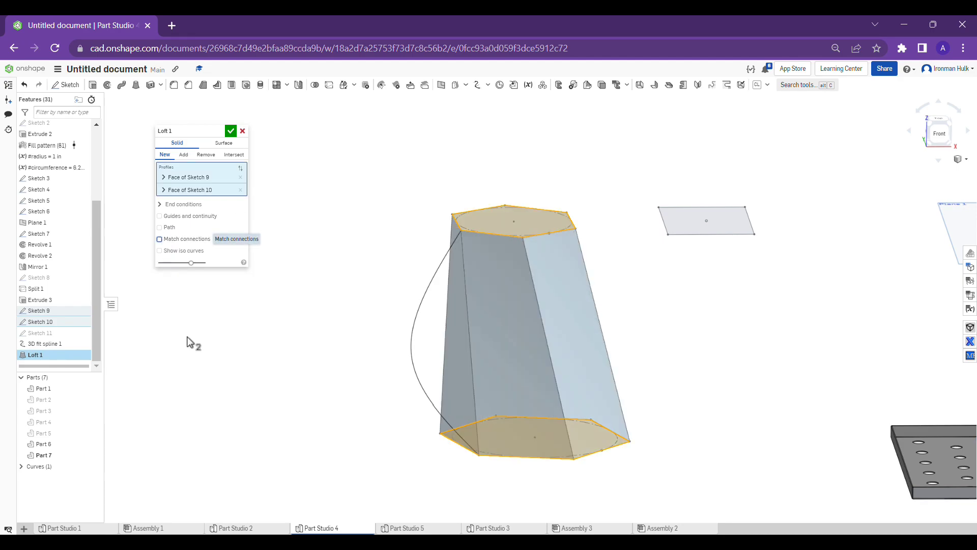
left_click(193, 252)
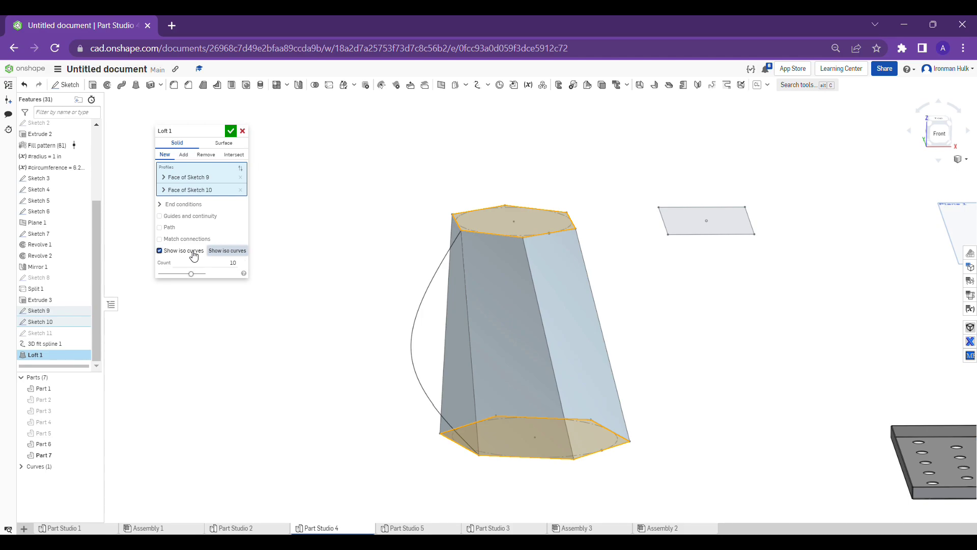
scroll(537, 259, "up", 5)
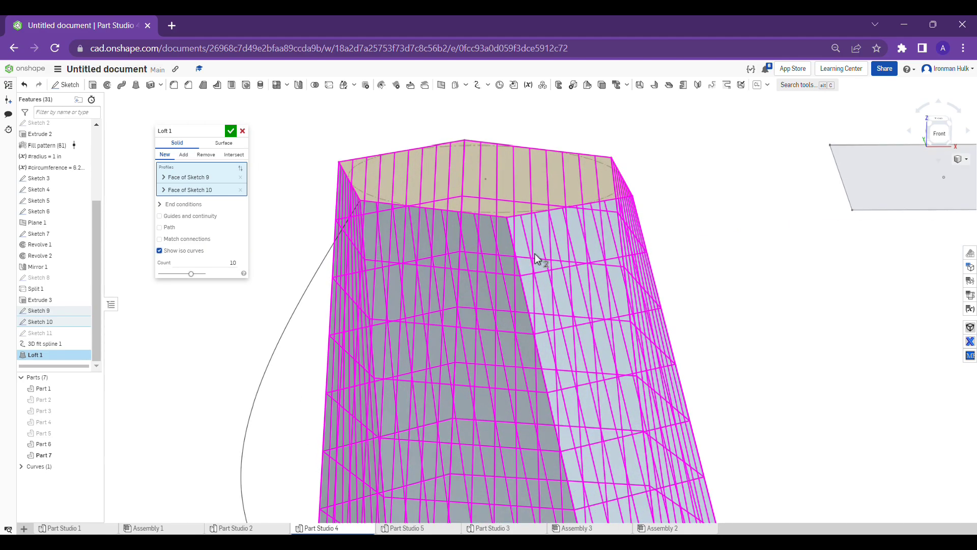
right_click_drag(537, 260, 568, 270)
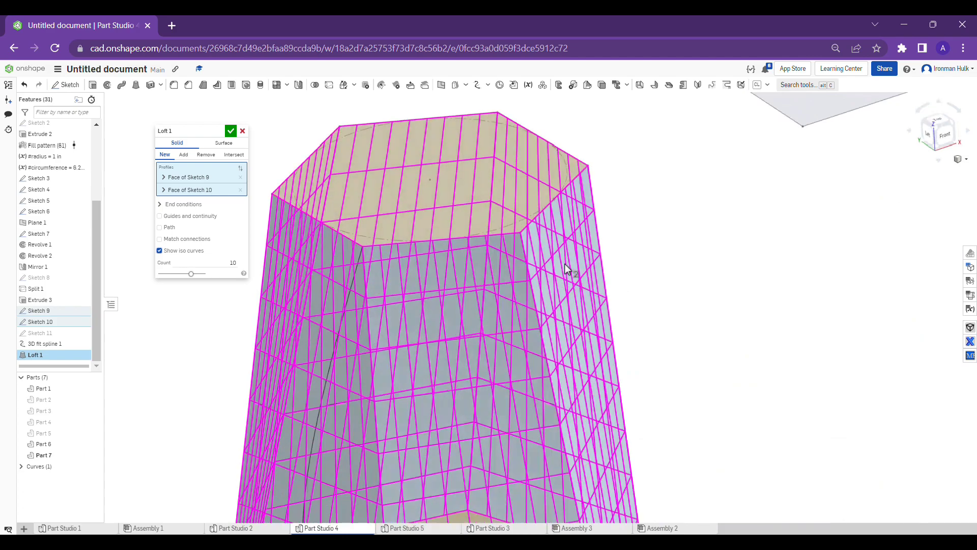
scroll(568, 270, "down", 5)
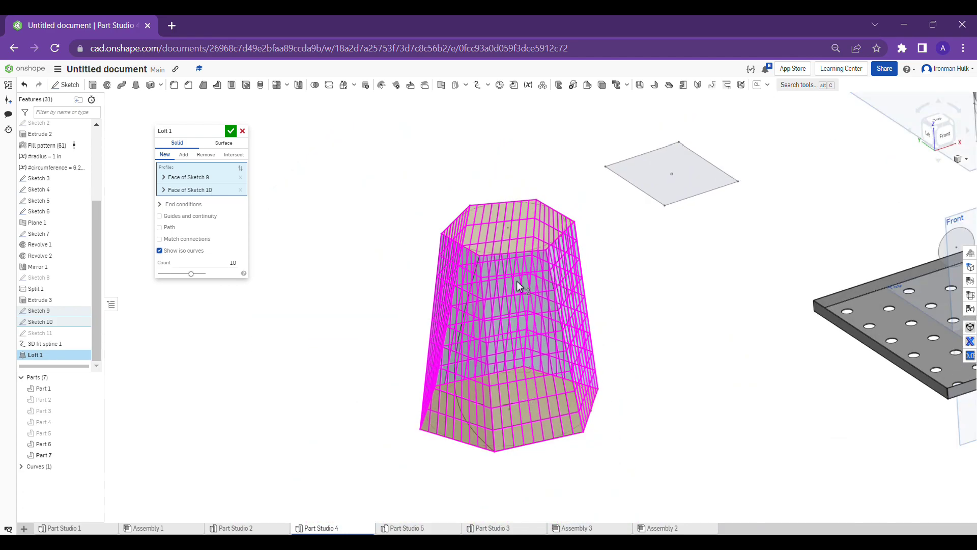
scroll(518, 286, "up", 2)
Raise the iso-curve count to 21 and view the loft from above
left_click(210, 267)
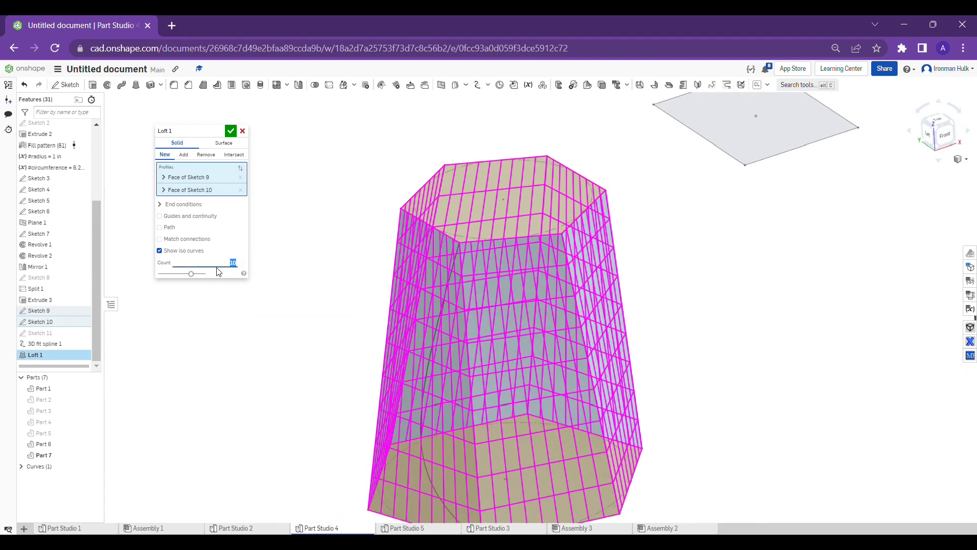
key("Up")
key("Up")
key("Up")
key("Up")
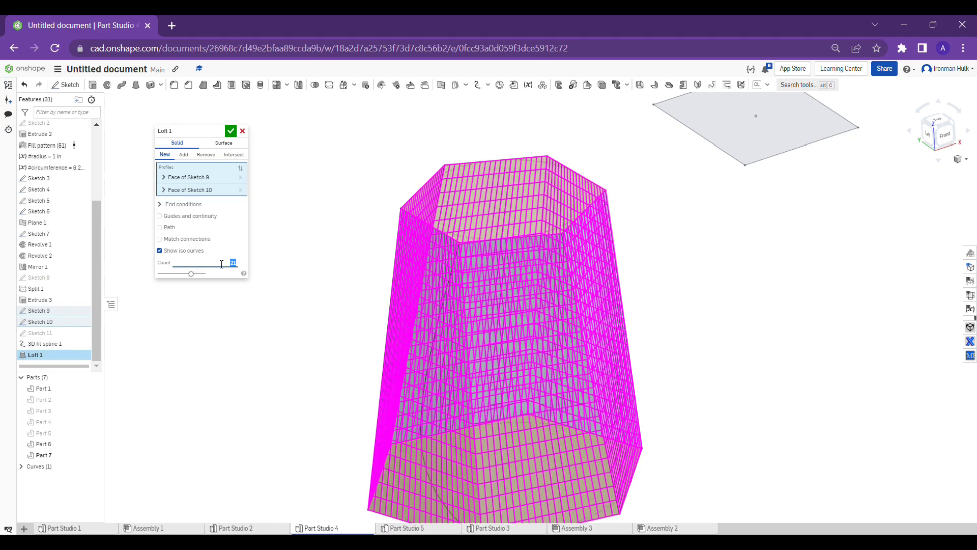
scroll(530, 290, "up", 2)
scroll(535, 255, "down", 2)
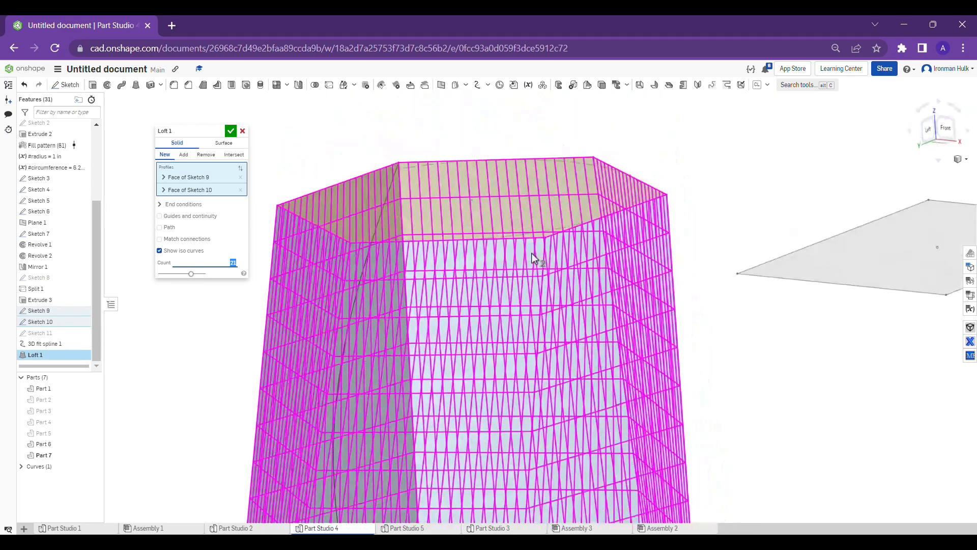
scroll(534, 286, "up", 3)
scroll(534, 290, "down", 3)
mouse_move(535, 292)
right_mouse_down()
mouse_move(535, 366)
mouse_move(528, 290)
mouse_move(545, 283)
right_mouse_up()
middle_click_drag(560, 286, 516, 281)
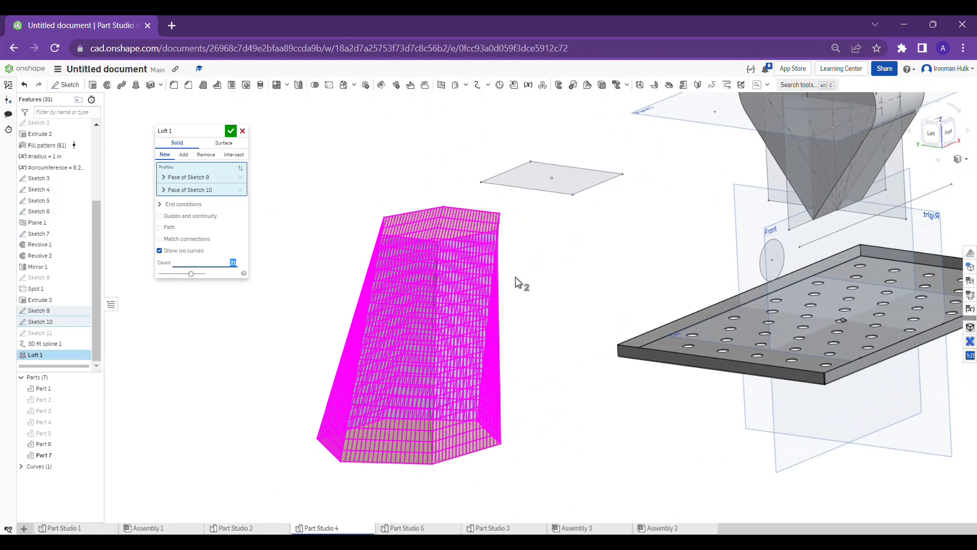
Set the iso-curve count to 8, then turn Show iso curves off
type("8")
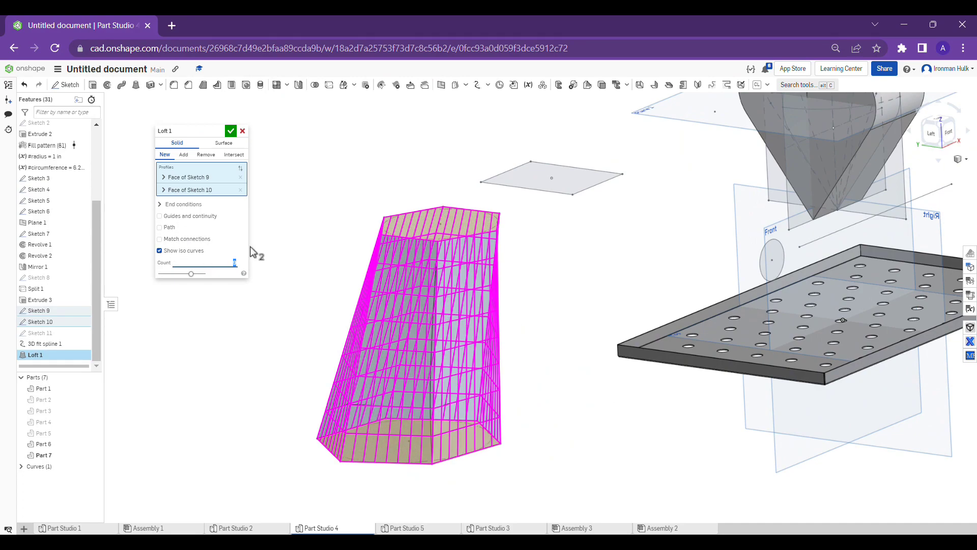
right_click_drag(425, 245, 396, 266)
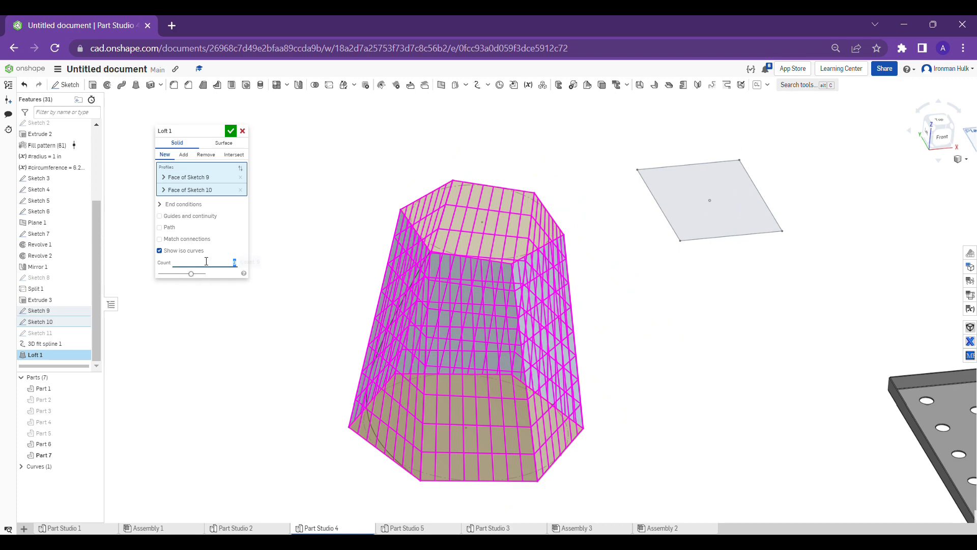
left_click(196, 250)
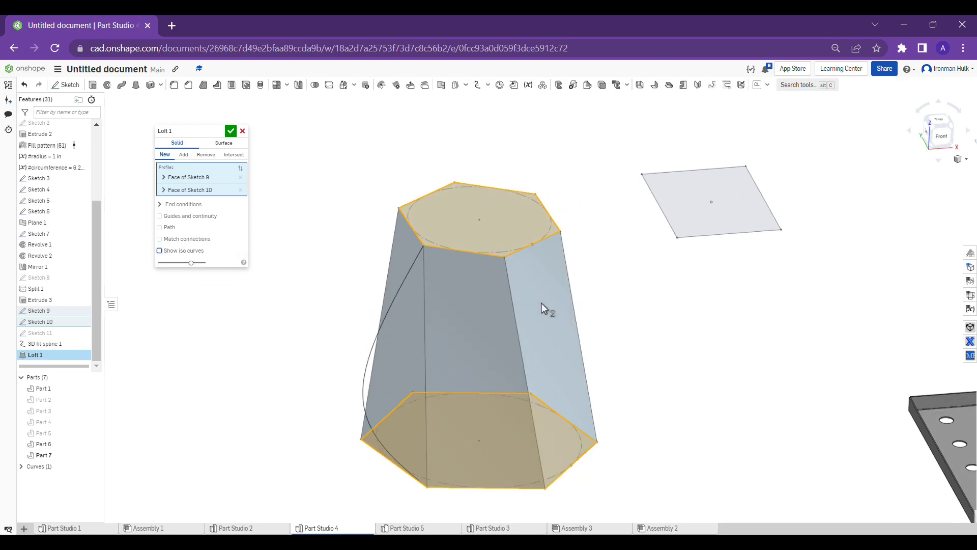
mouse_move(542, 303)
right_mouse_down()
mouse_move(558, 241)
mouse_move(540, 273)
mouse_move(542, 308)
right_mouse_up()
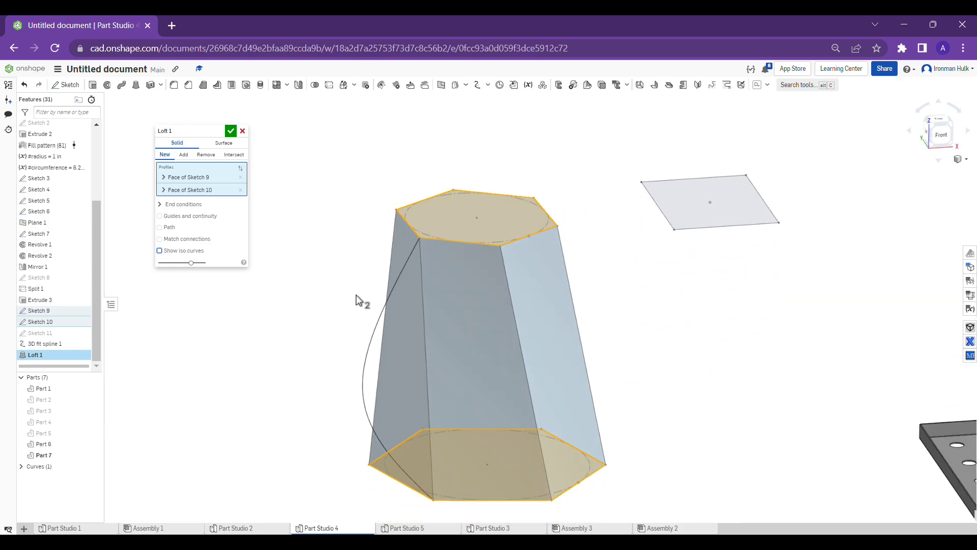
scroll(359, 295, "down", 3)
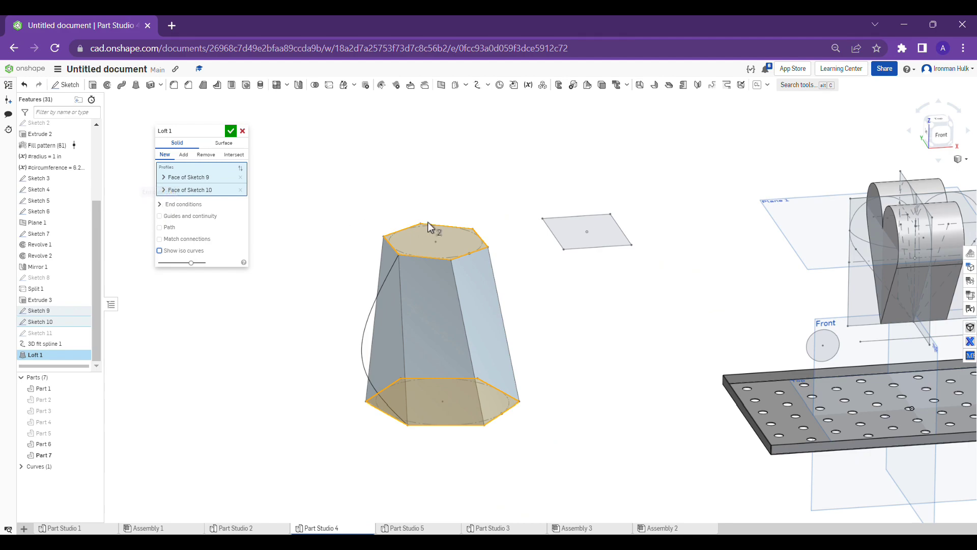
scroll(428, 222, "up", 3)
mouse_move(428, 222)
right_mouse_down()
mouse_move(426, 263)
mouse_move(419, 236)
mouse_move(435, 232)
right_mouse_up()
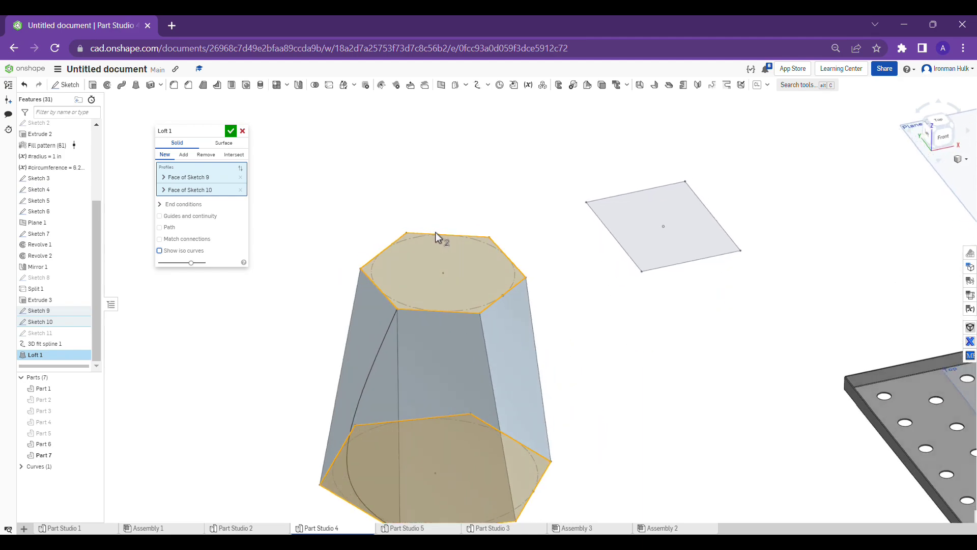
scroll(351, 285, "down", 3)
scroll(357, 306, "up", 2)
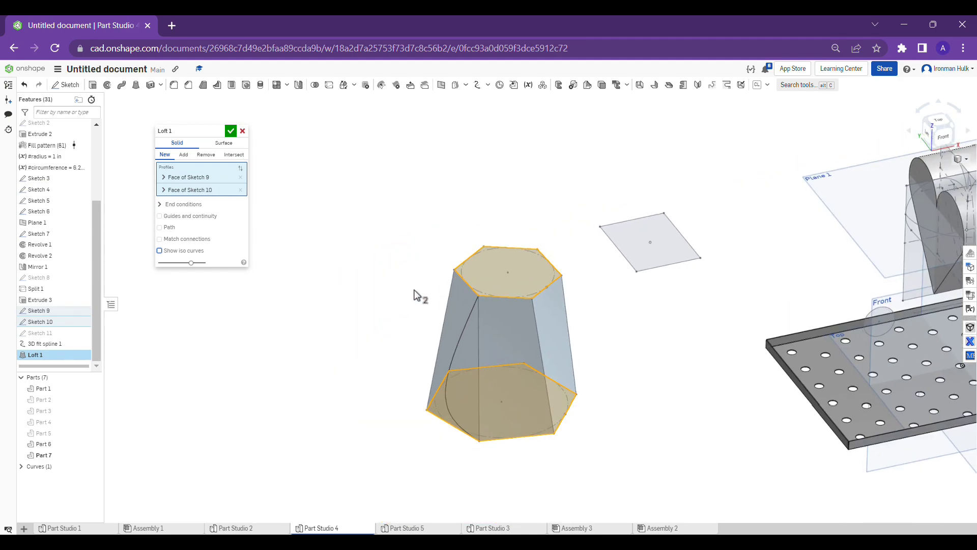
scroll(560, 278, "up", 3)
mouse_move(563, 279)
right_mouse_down()
mouse_move(572, 261)
mouse_move(563, 278)
right_mouse_up()
scroll(565, 278, "down", 2)
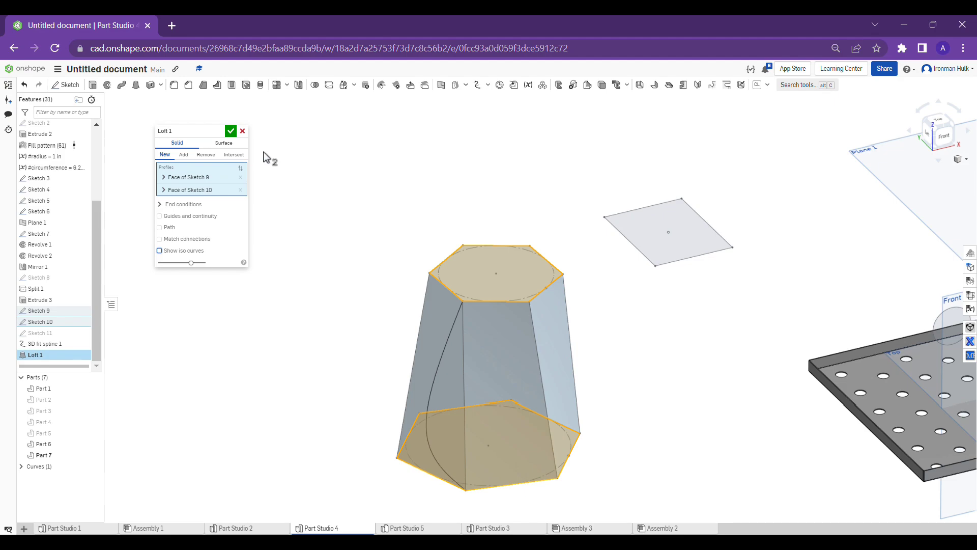
middle_click_drag(436, 152, 408, 179)
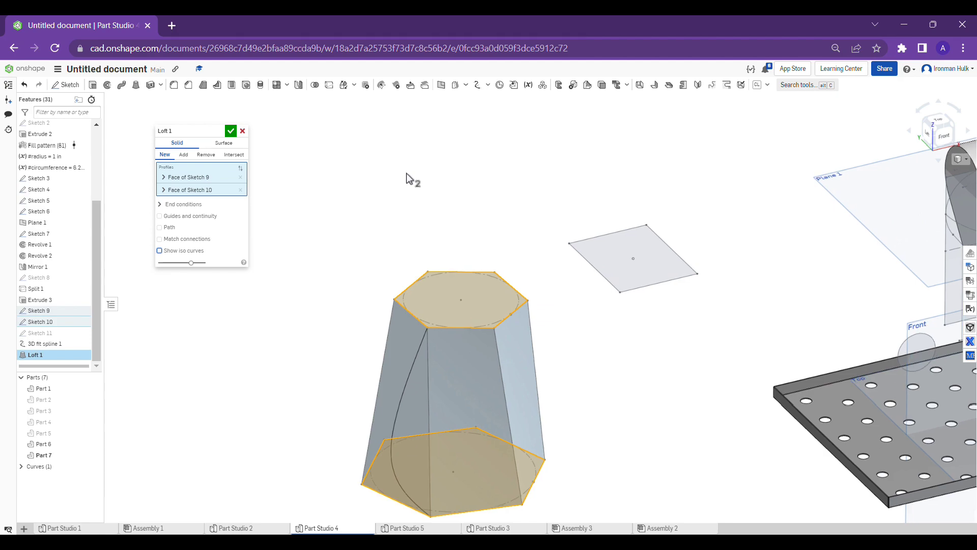
scroll(407, 178, "down", 2)
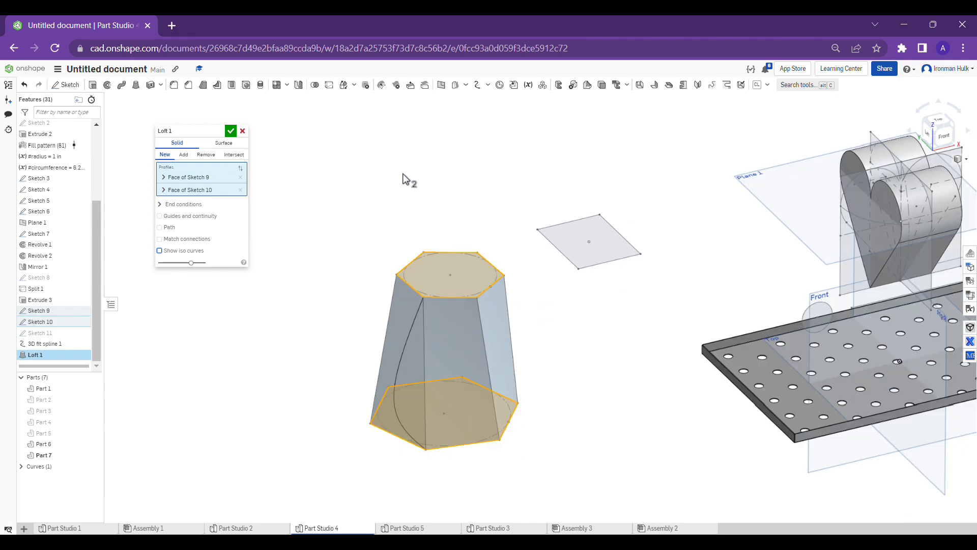